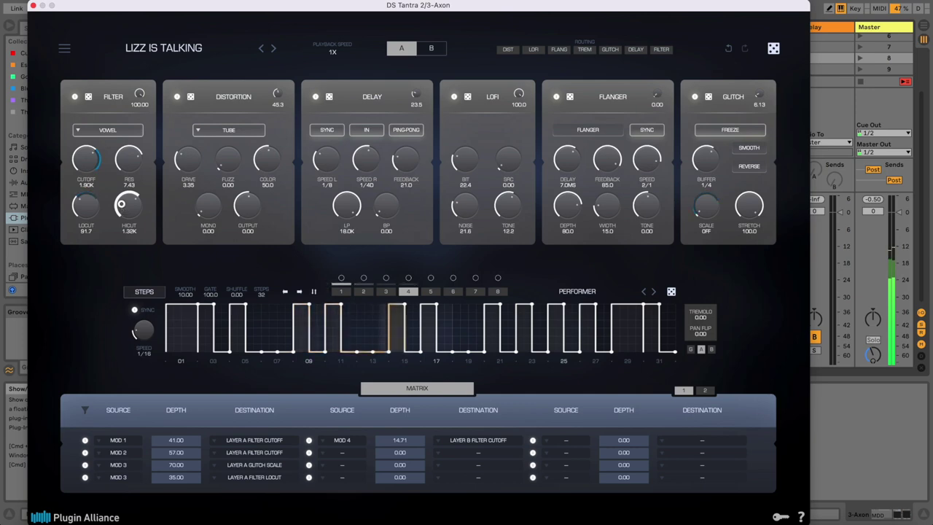
# Step: In DS Tantra 2, set the filter's hi-cut to about 2.7K and lo-cut to 61.5, and the delay's mix to 39.1 and feedback to 27.8
pyautogui.moveTo(121, 205); pyautogui.dragTo(122, 196)
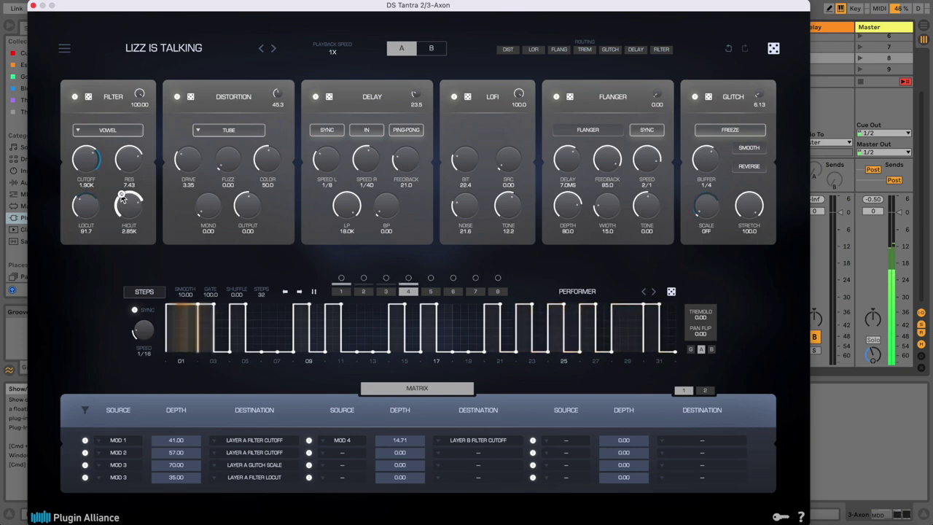
pyautogui.moveTo(415, 95); pyautogui.dragTo(414, 85)
pyautogui.moveTo(412, 156); pyautogui.dragTo(411, 150)
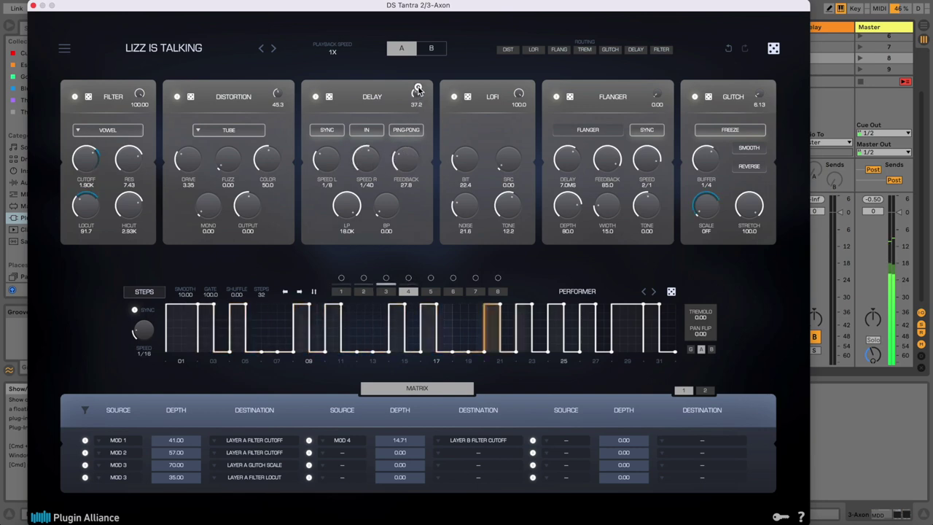
pyautogui.moveTo(417, 93); pyautogui.dragTo(416, 87)
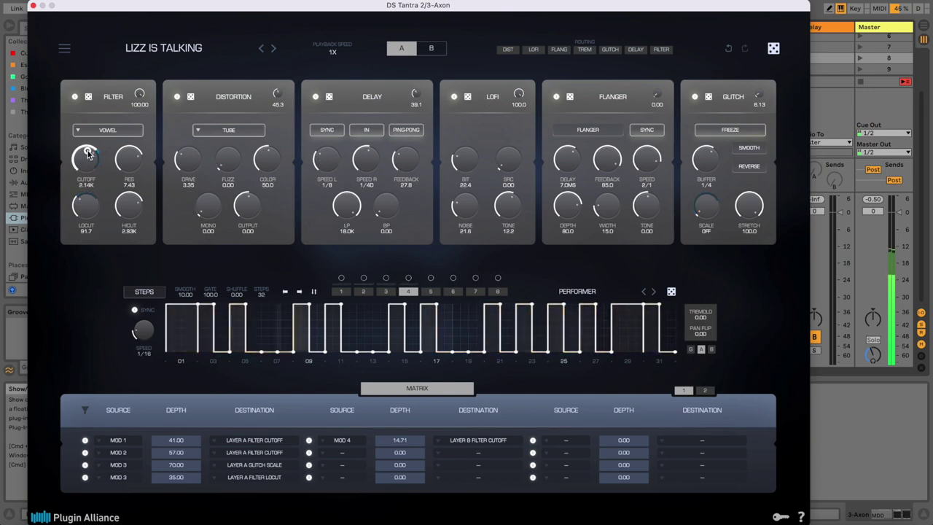
pyautogui.scroll(3, 124, 235)
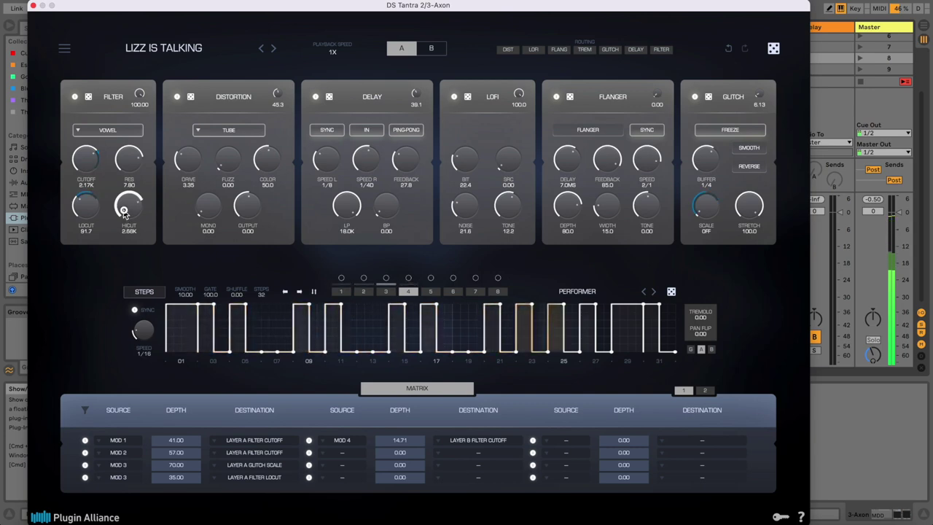
pyautogui.moveTo(83, 209); pyautogui.dragTo(85, 214)
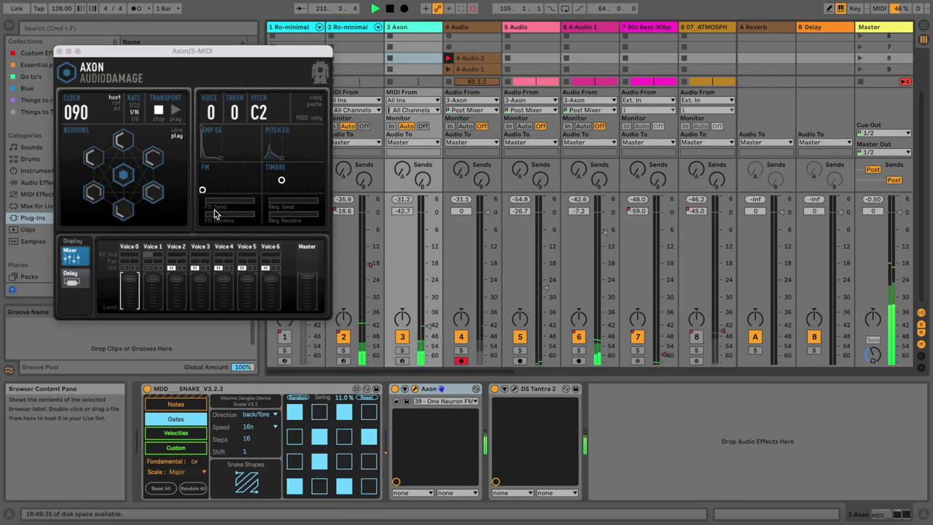
# Step: In Axon, raise voice 0's Ring Send slightly and lengthen its amp envelope a little
pyautogui.click(281, 203)
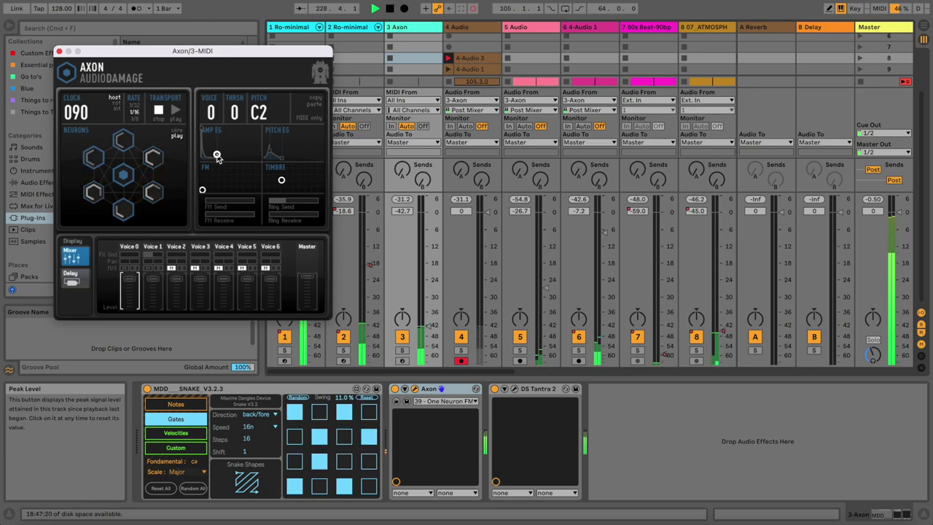
pyautogui.moveTo(217, 157); pyautogui.dragTo(220, 157)
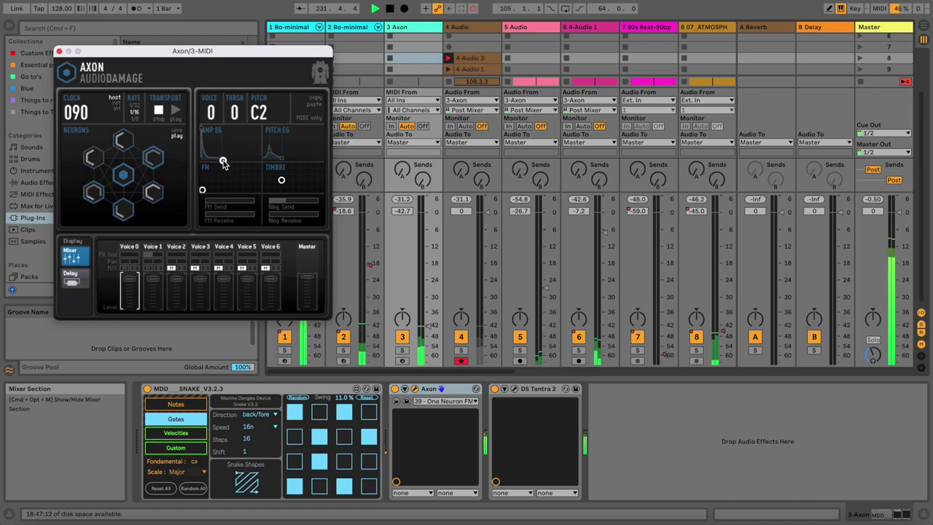
# Step: Lower the layer A filter cutoff in DS Tantra 2 to about 1.2K and close the plug-in window
pyautogui.click(514, 388)
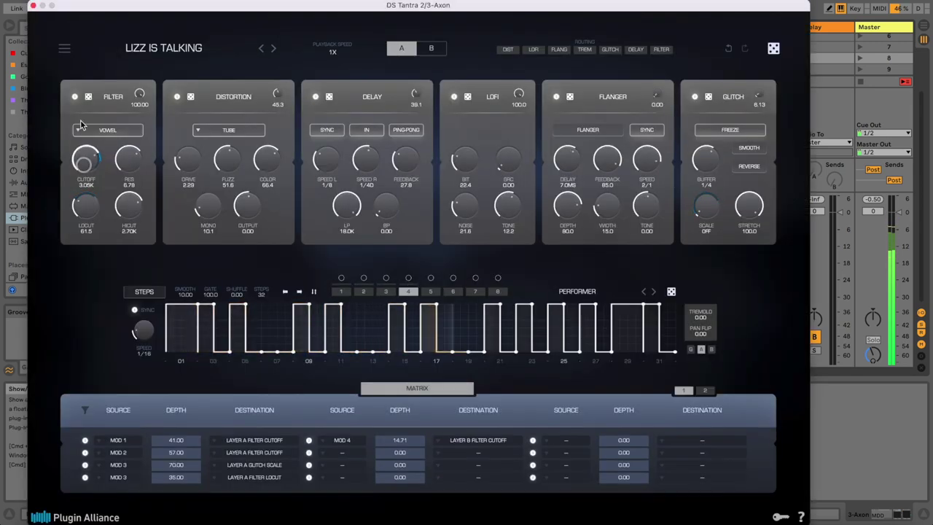
pyautogui.click(33, 5)
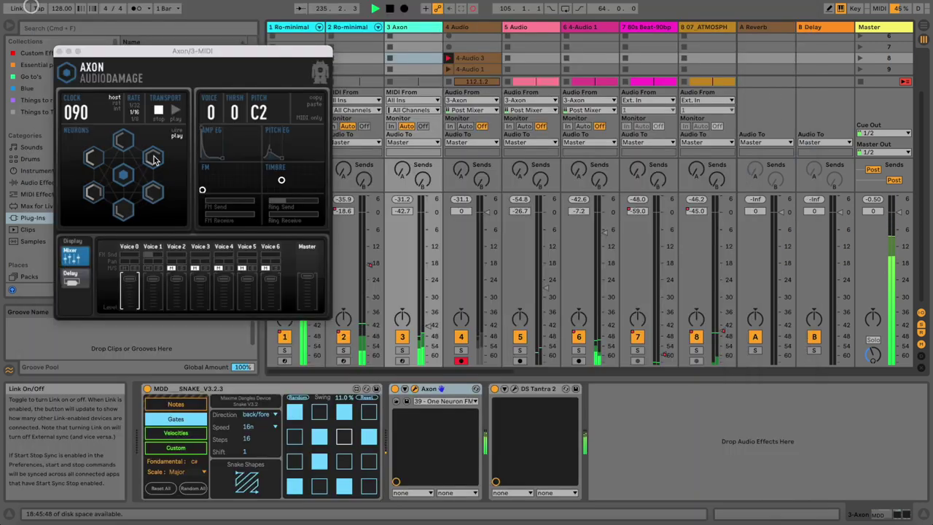
pyautogui.click(516, 390)
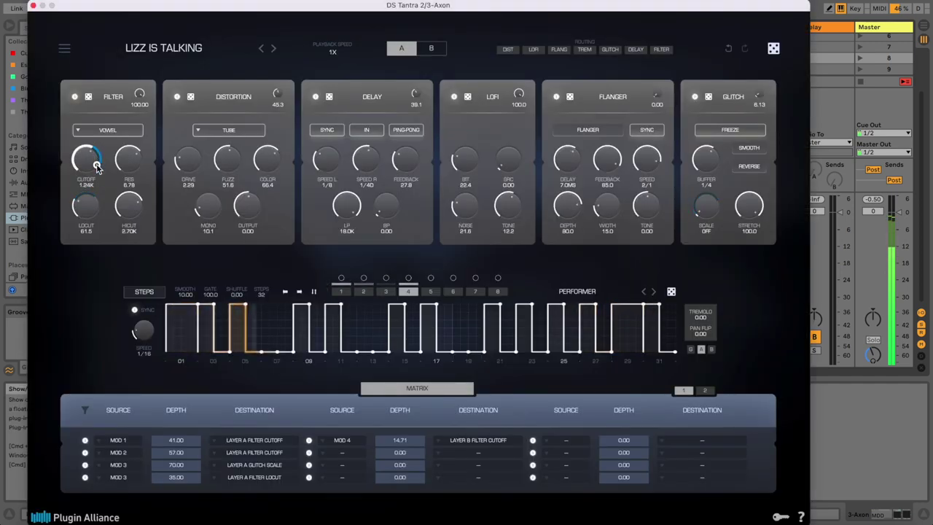
pyautogui.moveTo(97, 166); pyautogui.dragTo(97, 170)
pyautogui.click(33, 5)
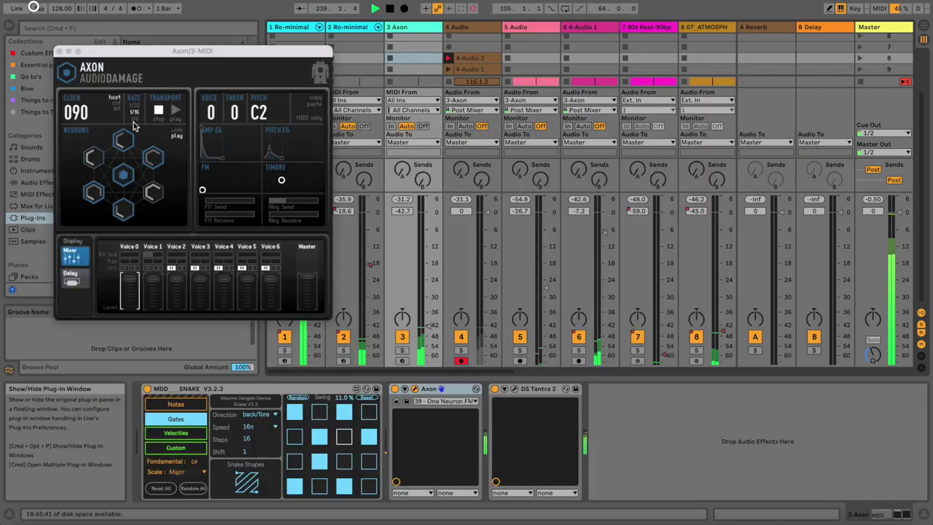
# Step: Lengthen Axon voice 0's amp envelope slightly further and end the recording of clip 4-Audio 3
pyautogui.click(220, 162)
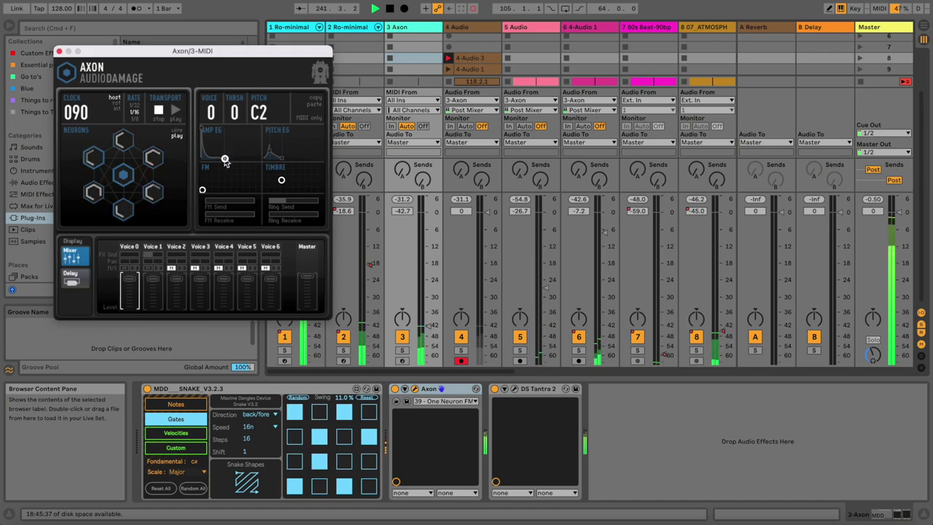
pyautogui.moveTo(223, 160); pyautogui.dragTo(227, 160)
pyautogui.click(451, 60)
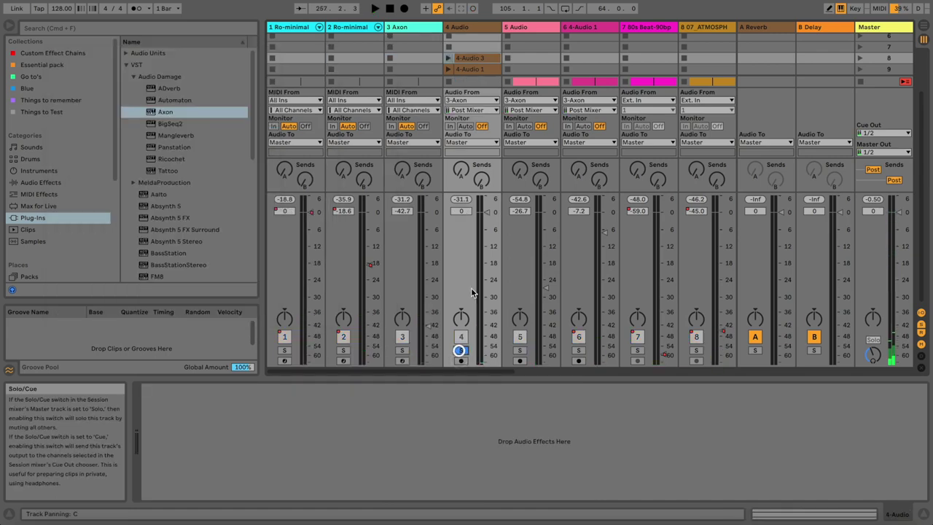
# Step: Play the recorded clip 4-Audio 3 in solo and raise its clip gain to 11.9 dB
pyautogui.click(450, 58)
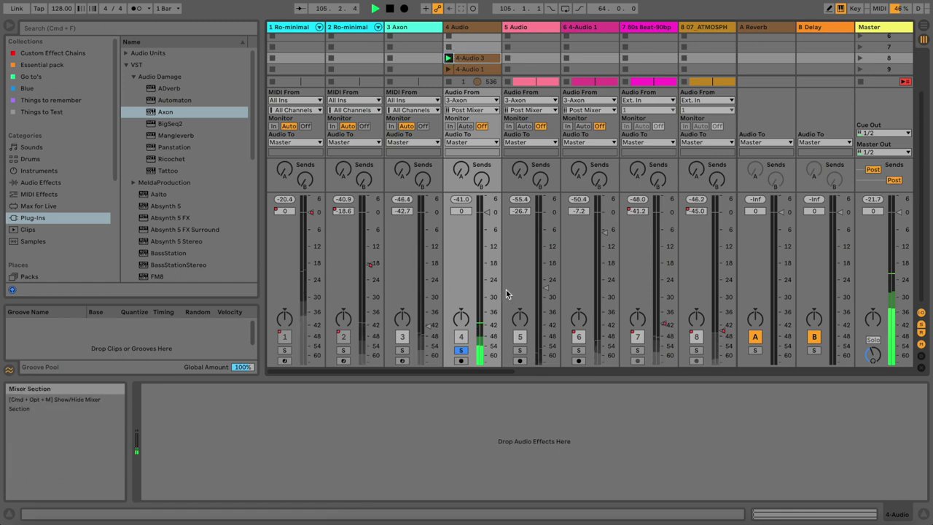
pyautogui.click(469, 58)
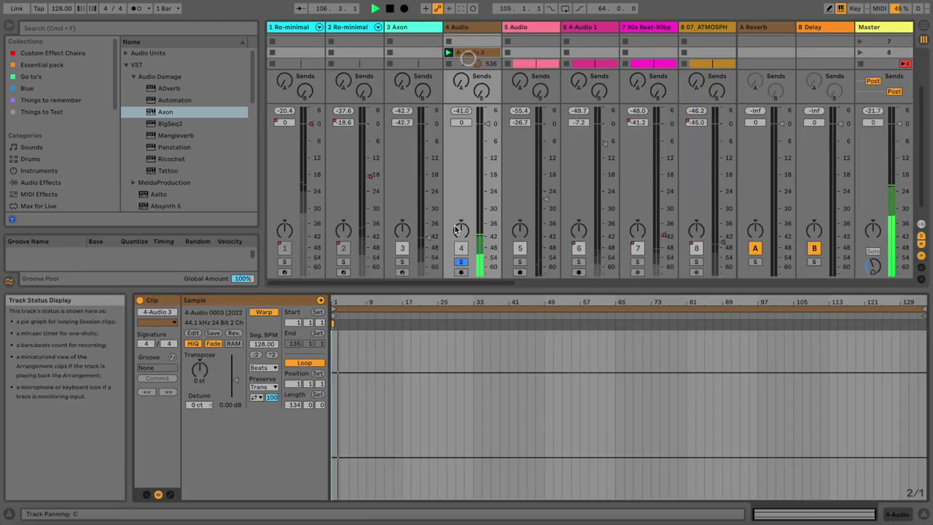
pyautogui.moveTo(237, 384); pyautogui.dragTo(246, 372)
# Step: Set clip 4-Audio 3's loop length to 112 bars, widen the grid, and shift the loop to start at bar 17
pyautogui.click(286, 405)
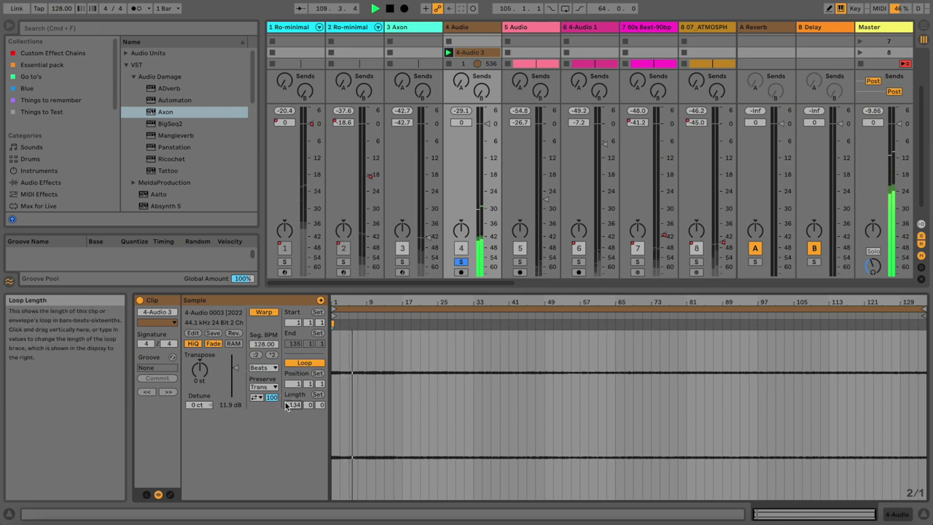
pyautogui.write('112')
pyautogui.press('Return')
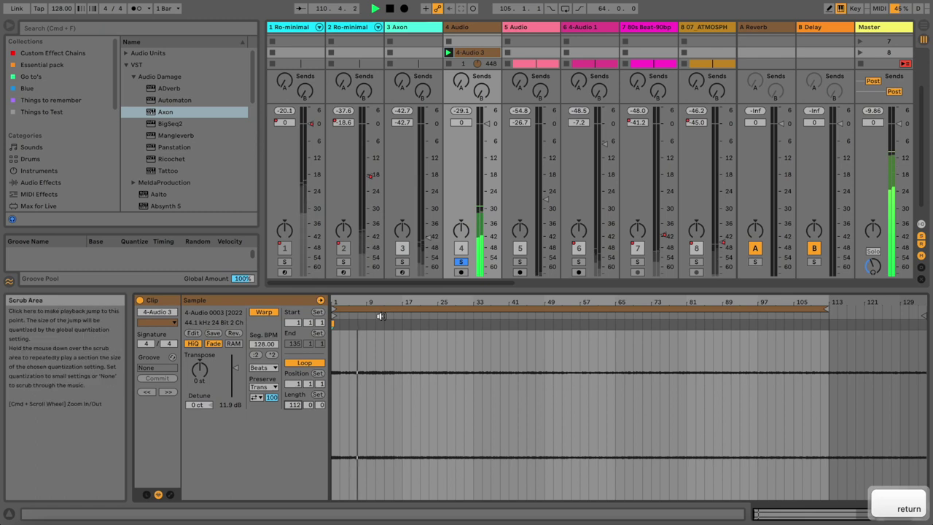
pyautogui.press('super+2')
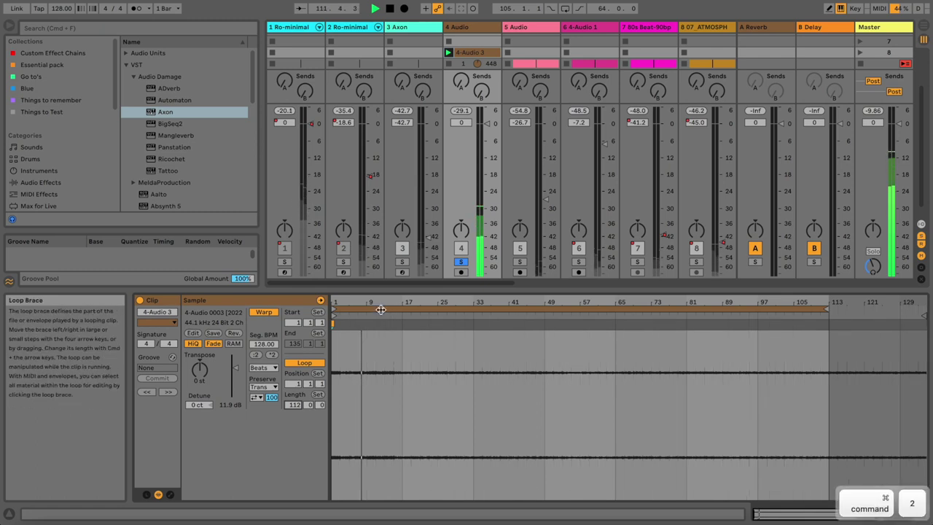
pyautogui.moveTo(381, 308); pyautogui.dragTo(439, 309)
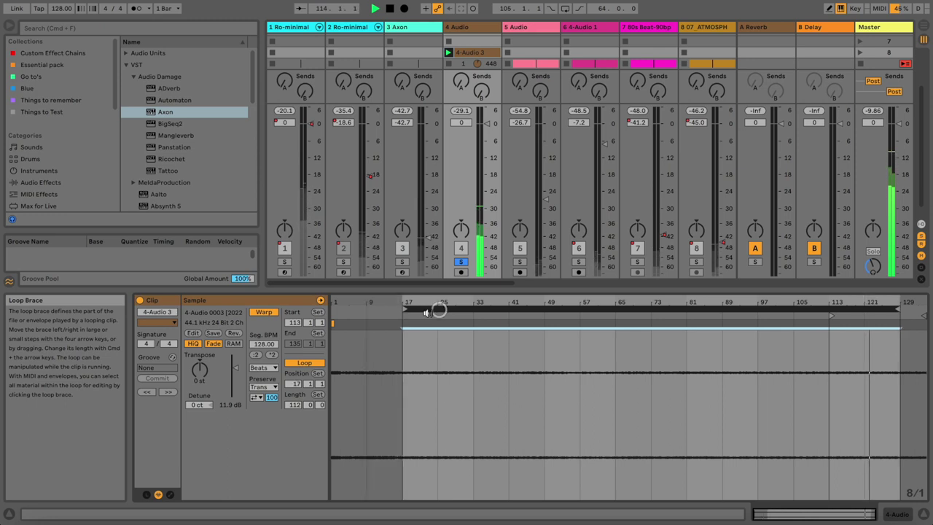
# Step: Lower track 4's volume to -9.8 dB and solo tracks 1, 2, 5, 6, 7 and 8 alongside it
pyautogui.moveTo(486, 124); pyautogui.dragTo(483, 127)
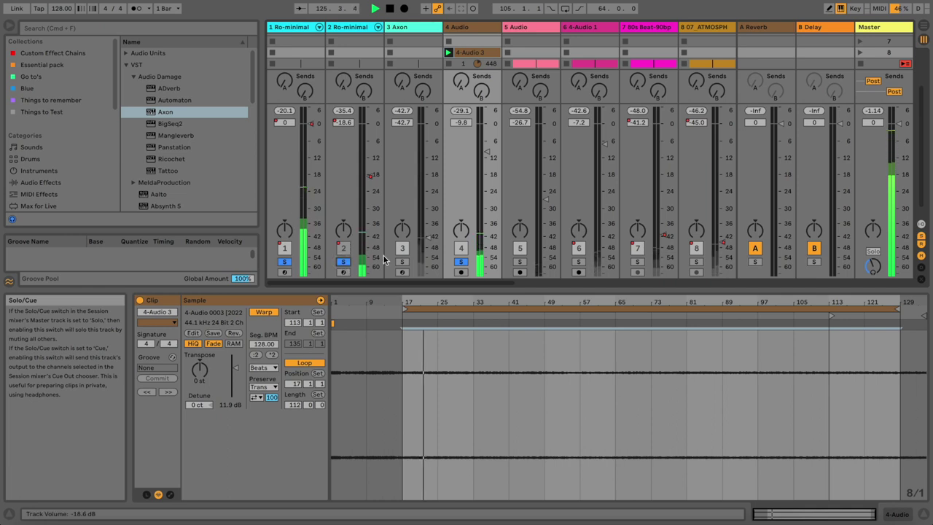
pyautogui.click(523, 262)
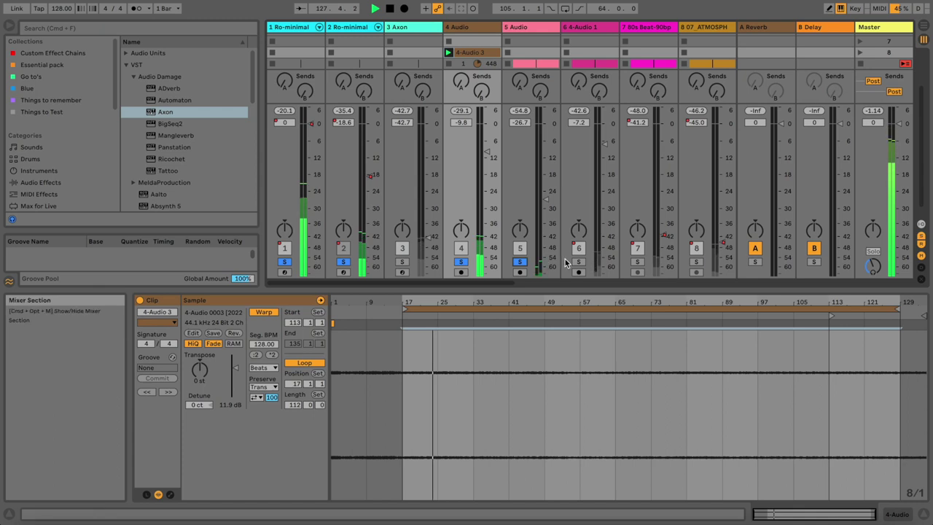
pyautogui.hscroll(3, 549, 270)
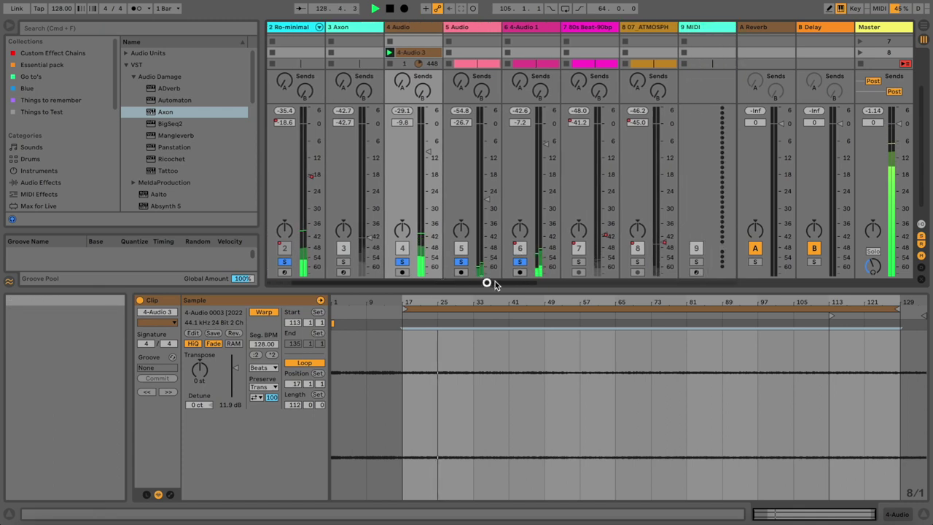
pyautogui.click(576, 261)
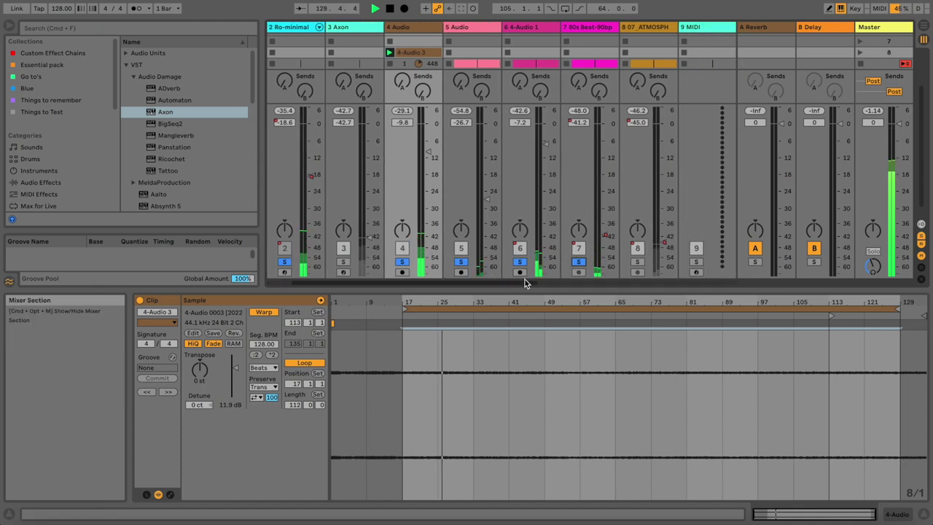
pyautogui.moveTo(525, 281); pyautogui.dragTo(552, 282)
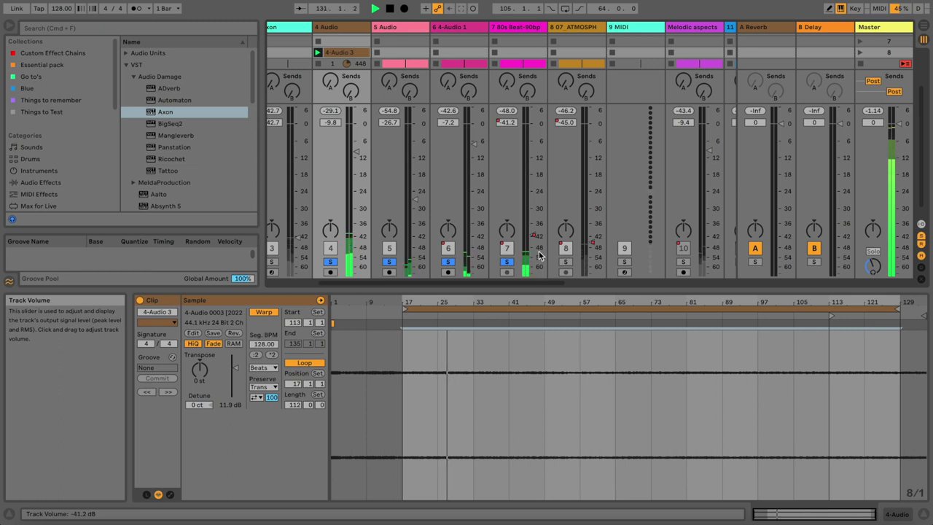
pyautogui.click(566, 262)
# Step: Audition tracks 10 and 11 briefly in the soloed mix, remove their solos, and solo track 12 instead
pyautogui.moveTo(561, 282); pyautogui.dragTo(612, 285)
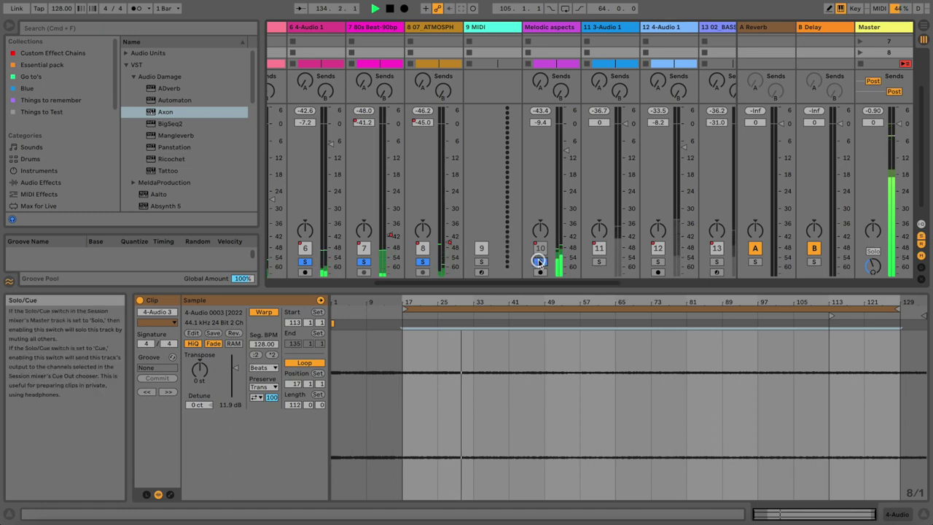
pyautogui.click(597, 261)
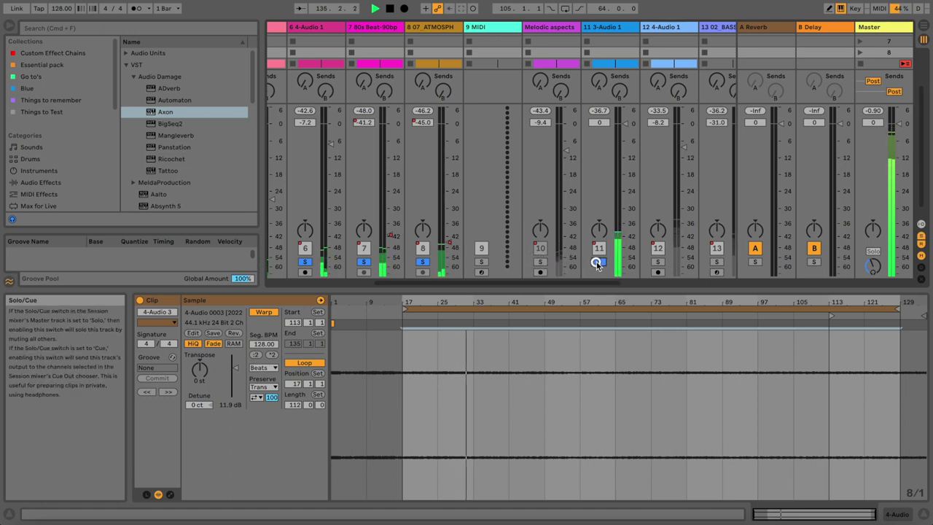
pyautogui.moveTo(590, 283); pyautogui.dragTo(607, 281)
pyautogui.click(557, 261)
pyautogui.click(613, 261)
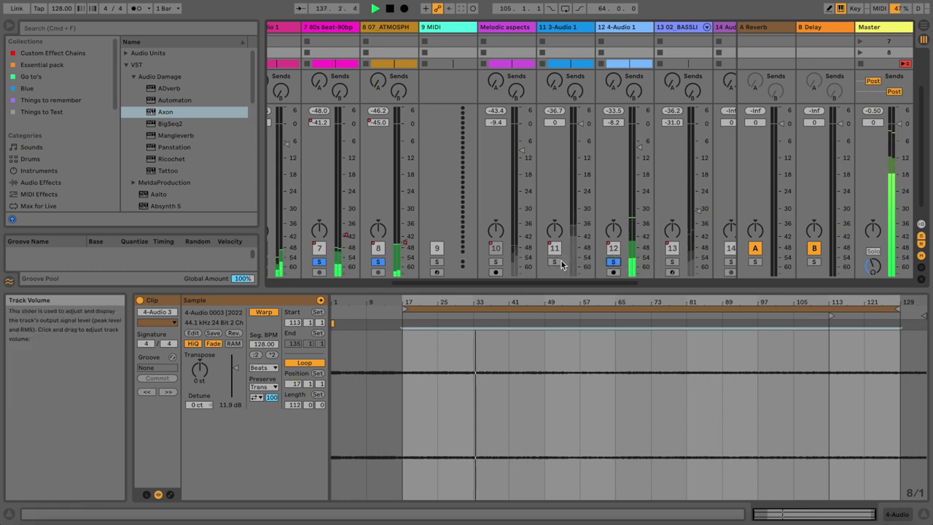
# Step: Audition bass track 13 in solo at -37.0 dB and try track 14, then leave track 11 soloed in place of track 13
pyautogui.moveTo(571, 282); pyautogui.dragTo(602, 284)
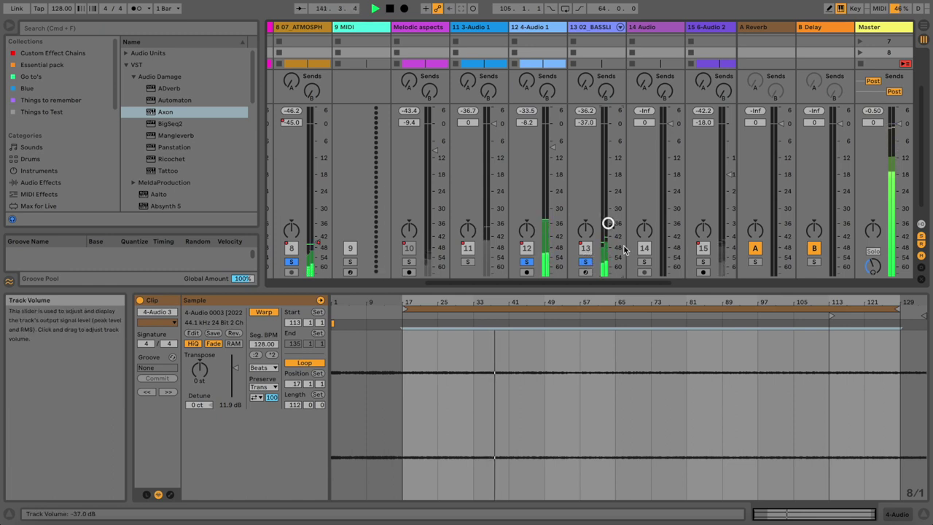
pyautogui.click(645, 263)
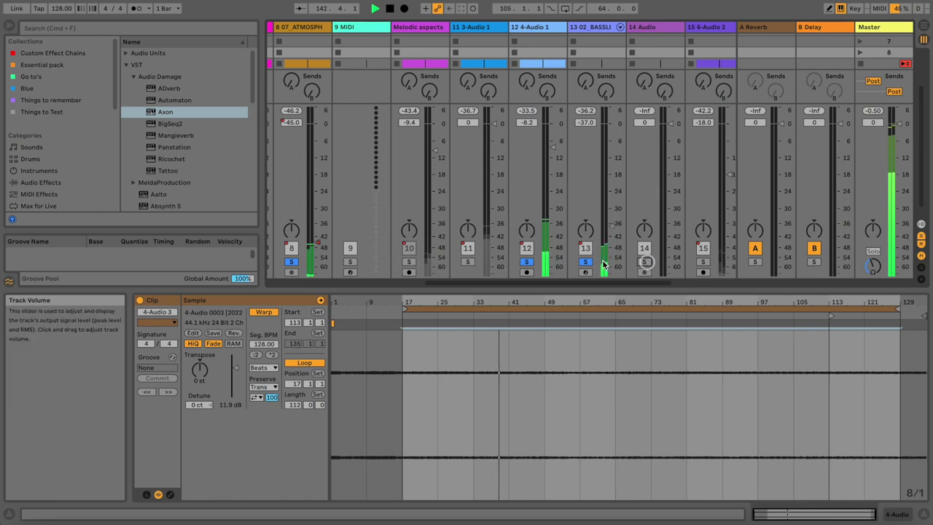
pyautogui.click(585, 261)
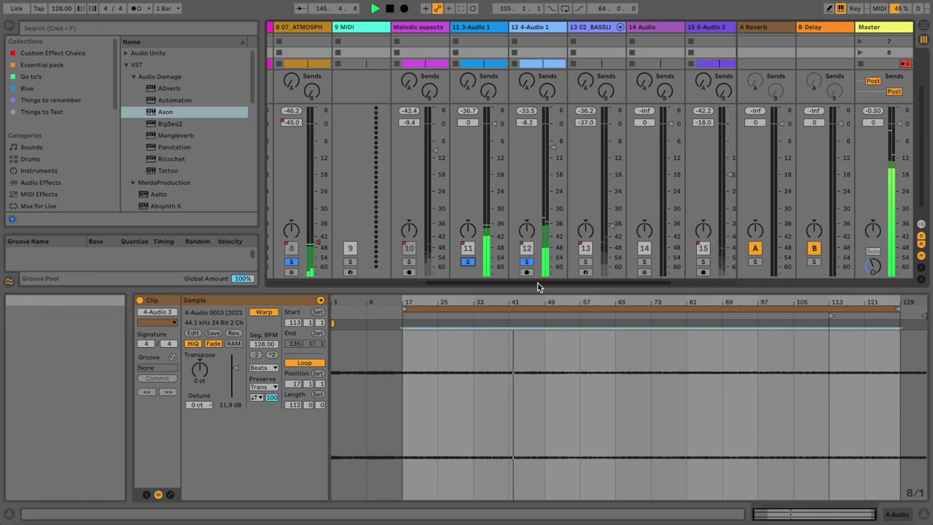
# Step: Audition tracks 15 and 16 in the soloed mix and add track 17 to the solos
pyautogui.moveTo(537, 286); pyautogui.dragTo(573, 280)
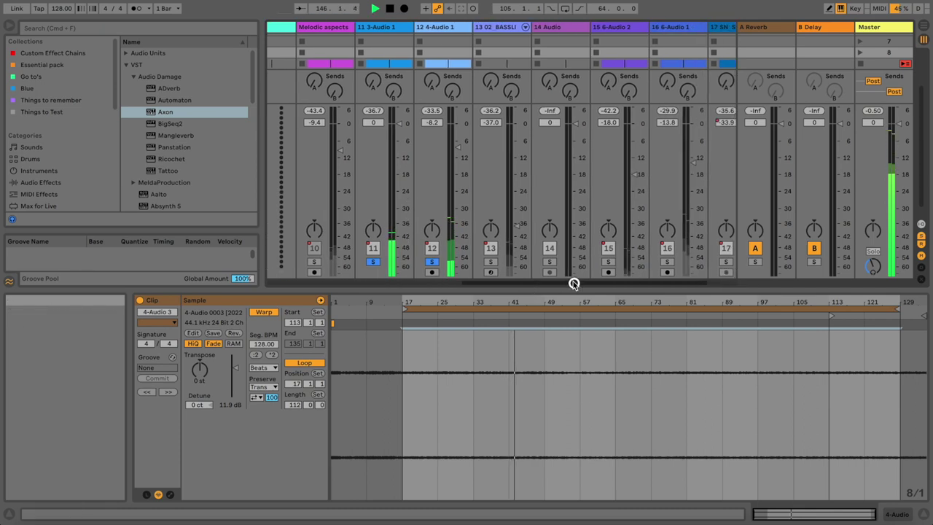
pyautogui.click(609, 261)
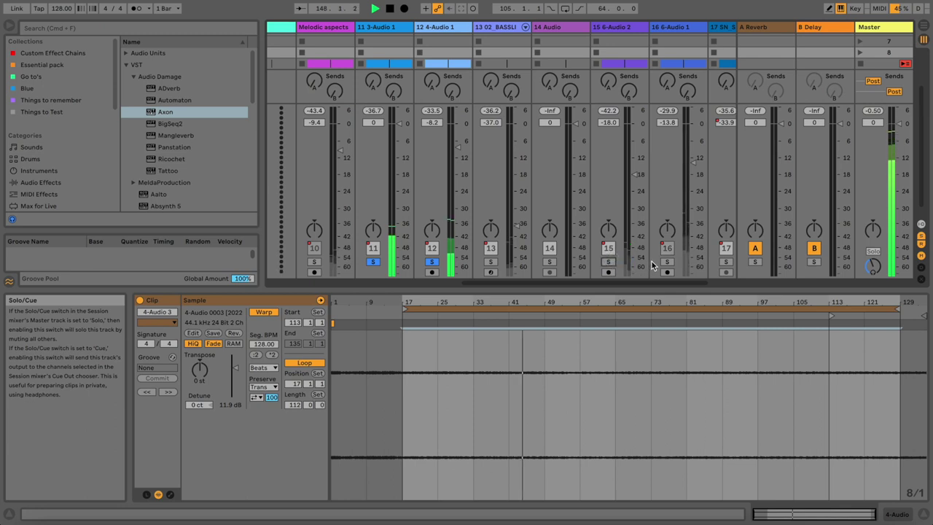
pyautogui.click(665, 261)
pyautogui.moveTo(619, 284); pyautogui.dragTo(651, 282)
pyautogui.click(651, 262)
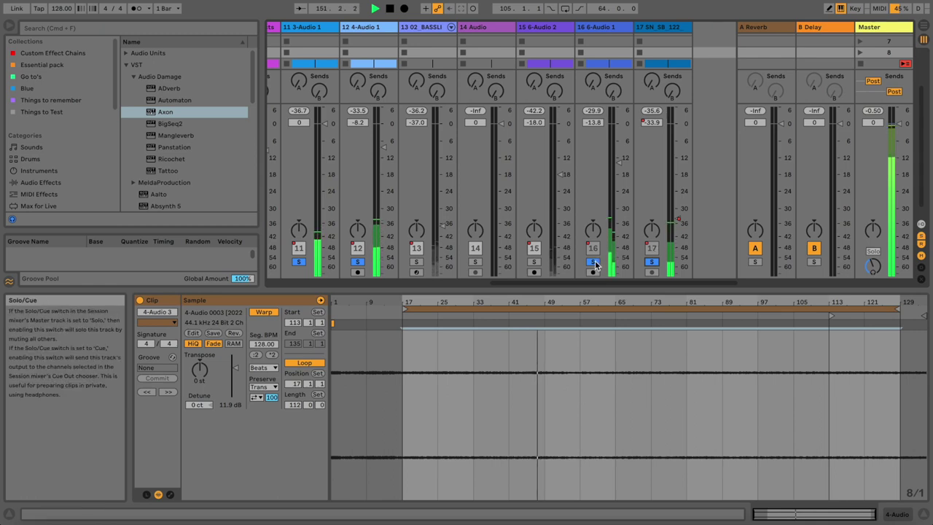
pyautogui.moveTo(601, 284); pyautogui.dragTo(313, 277)
# Step: Select the Axon track and close its Axon plug-in window
pyautogui.click(421, 27)
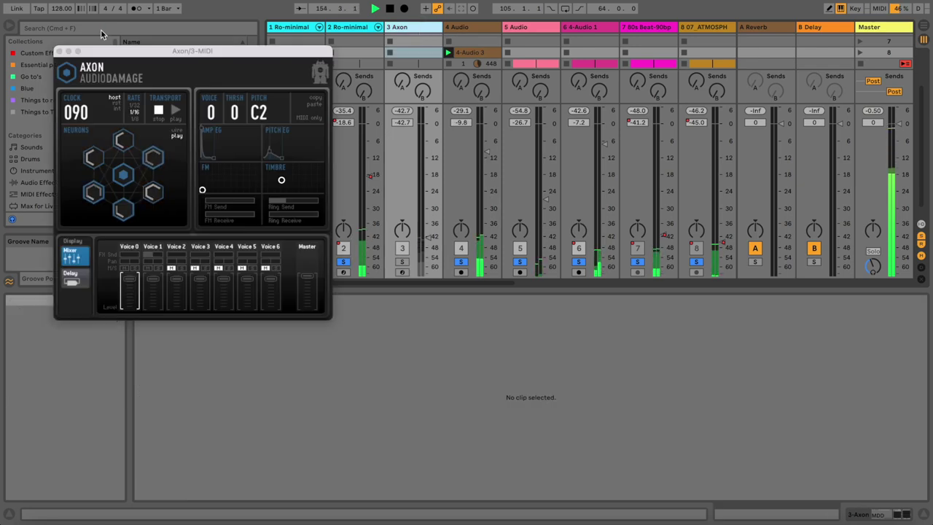
pyautogui.click(59, 51)
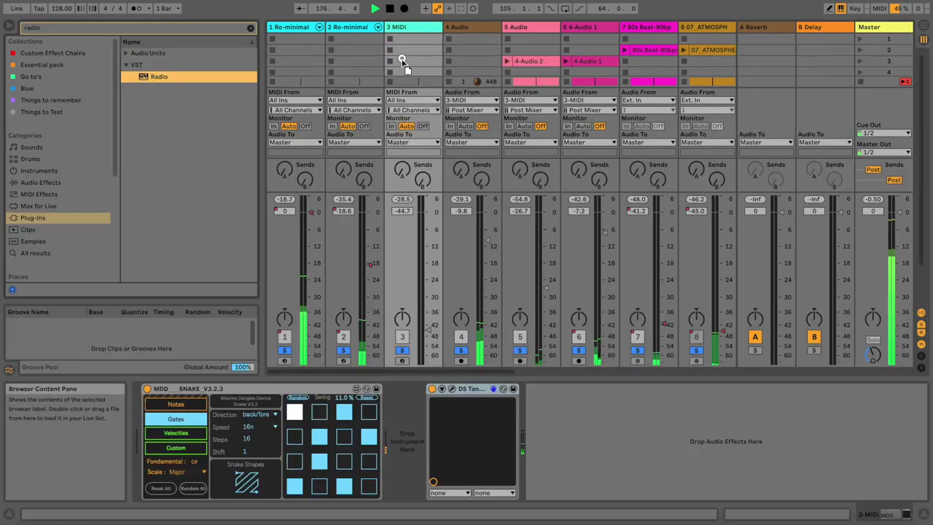
# Step: Load the Radio plug-in onto MIDI track 3, enable its speaker effect, and try Small Speaker 2 before choosing 70s Philips Box Stereo
pyautogui.click(403, 53)
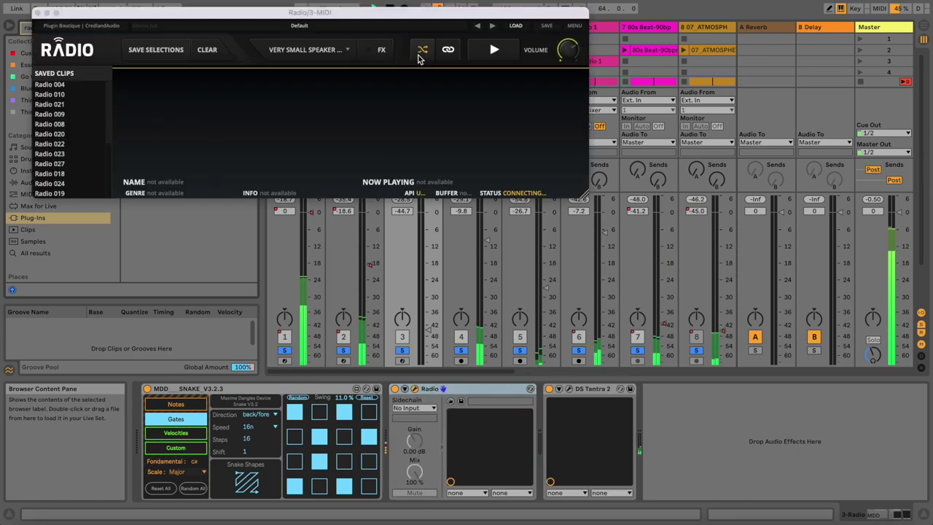
pyautogui.click(377, 51)
pyautogui.click(348, 50)
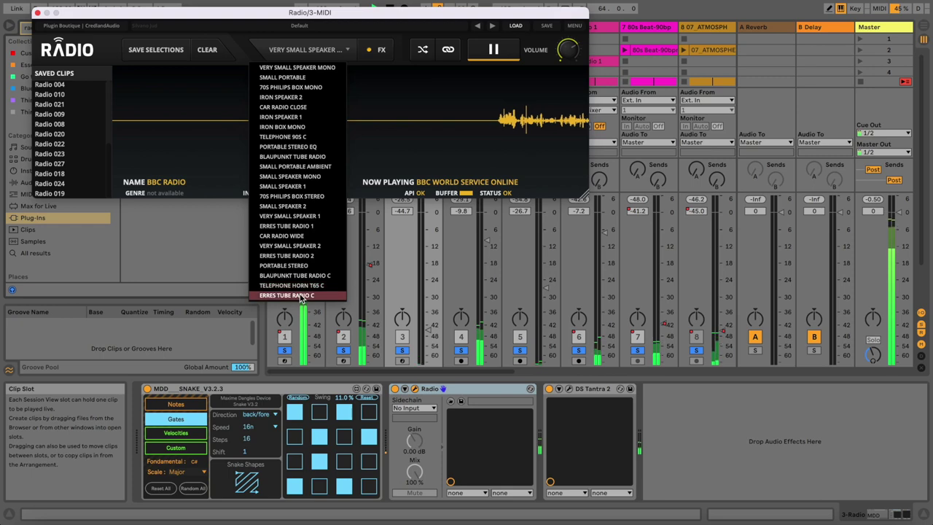
pyautogui.click(290, 206)
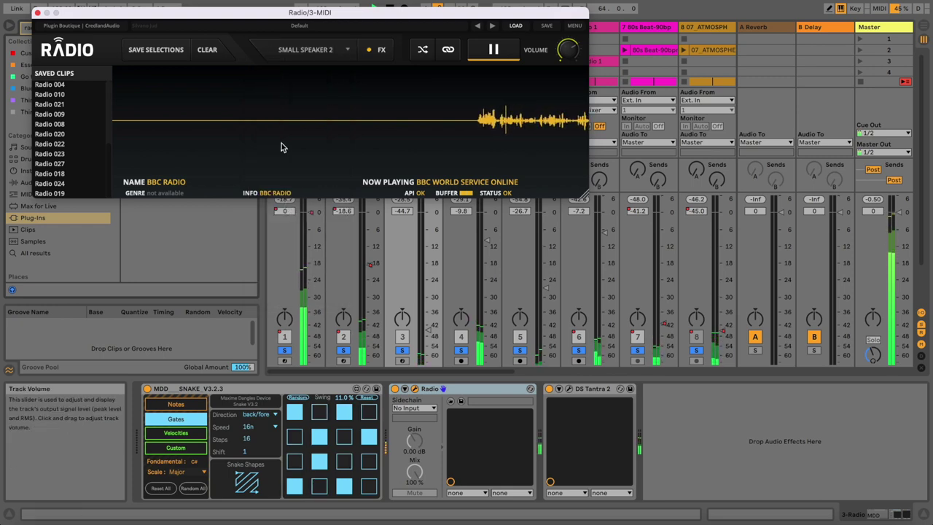
pyautogui.click(309, 50)
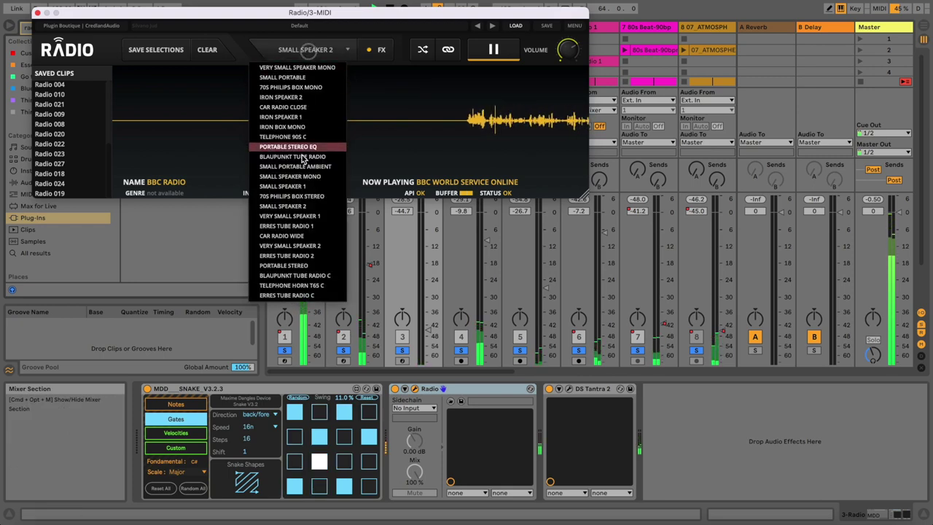
pyautogui.click(292, 198)
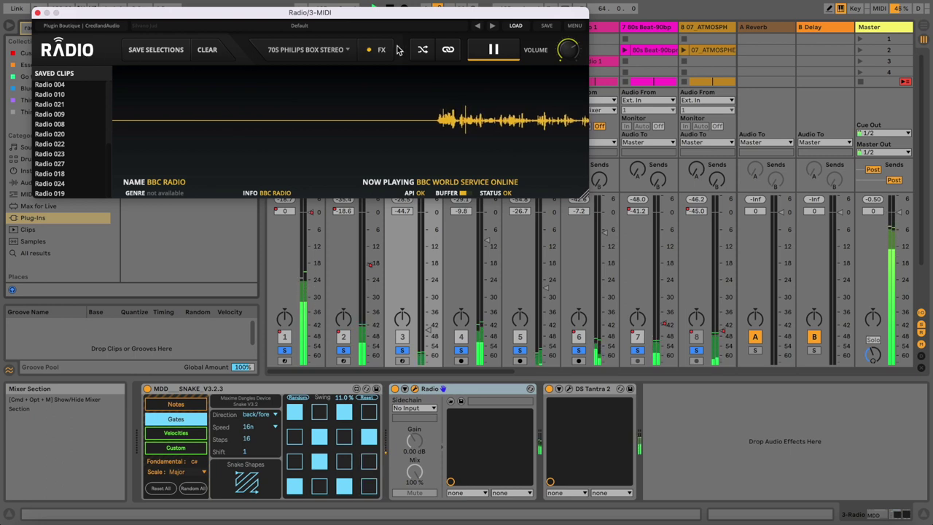
# Step: Load Radio's Ambiesphere user preset, close the plug-in window, and set the Radio track's volume to -39.0 dB
pyautogui.click(515, 26)
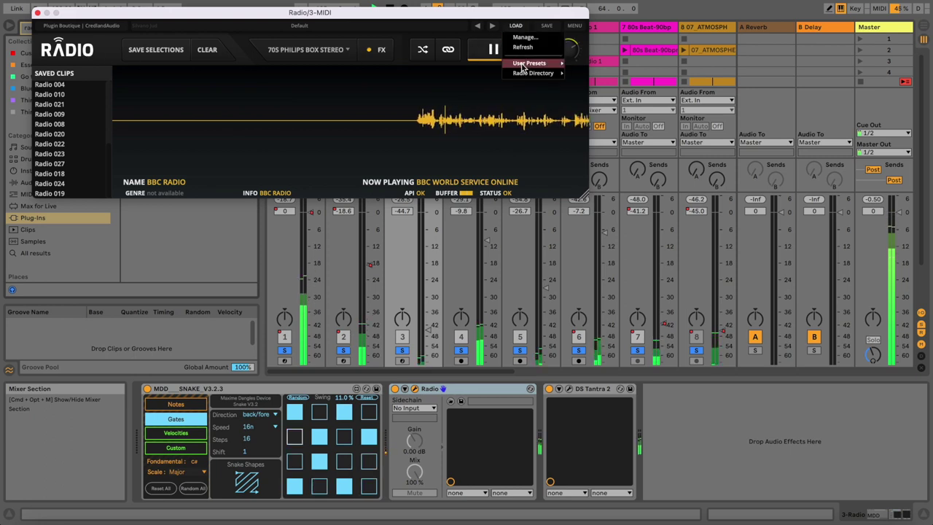
pyautogui.moveTo(546, 63)
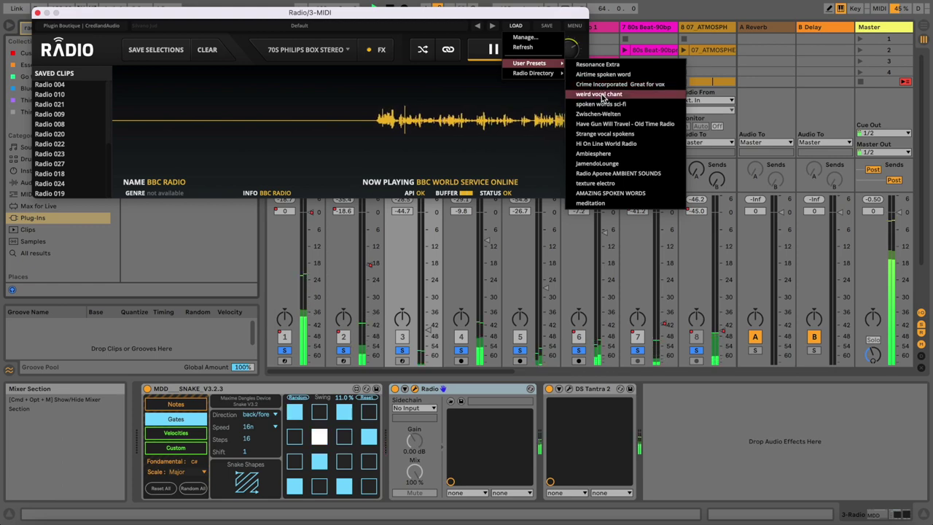
pyautogui.click(623, 153)
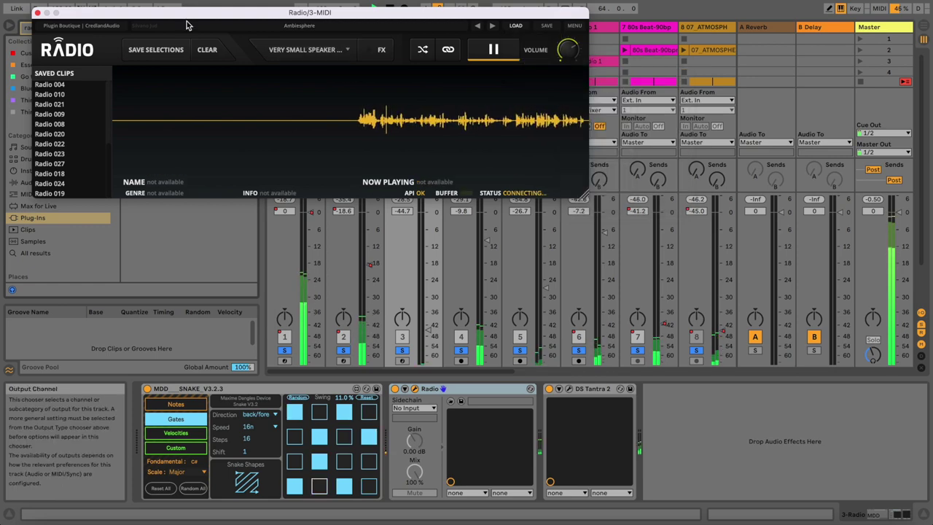
pyautogui.click(37, 13)
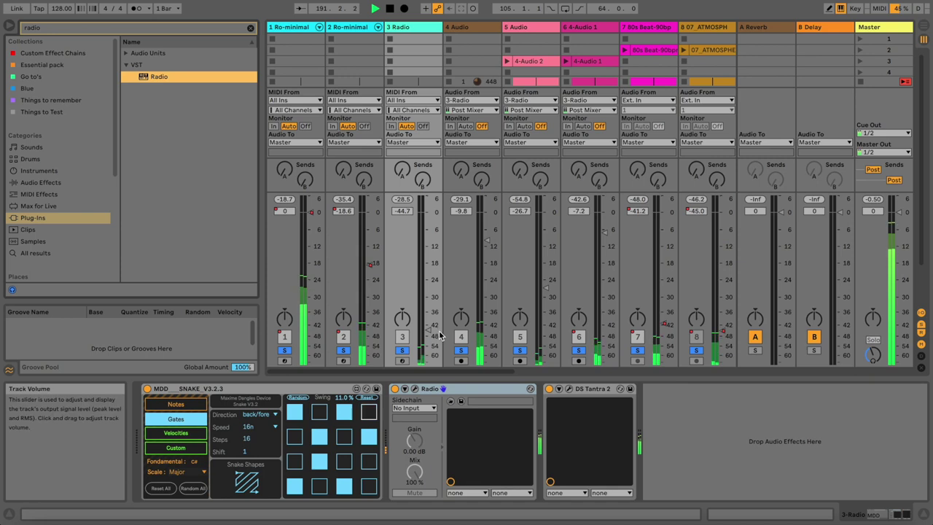
pyautogui.moveTo(431, 333); pyautogui.dragTo(424, 328)
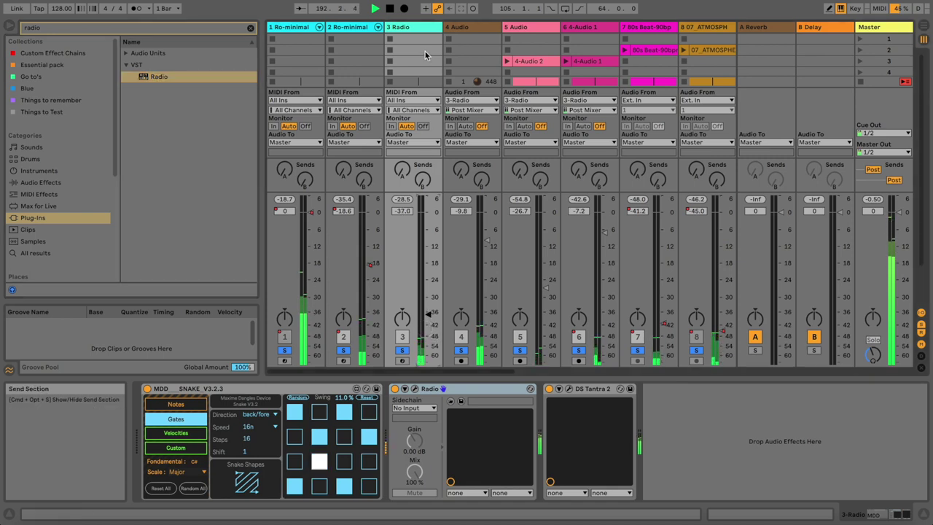
pyautogui.moveTo(431, 318); pyautogui.dragTo(425, 321)
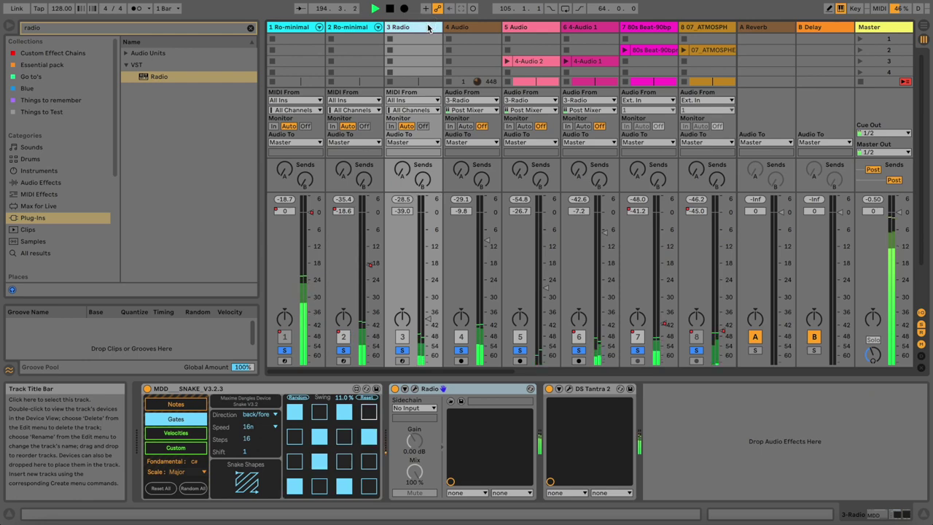
# Step: Insert an audio track after the Radio track, set its input to 3-Radio, and arm it to record into the third clip slot
pyautogui.press('super+t')
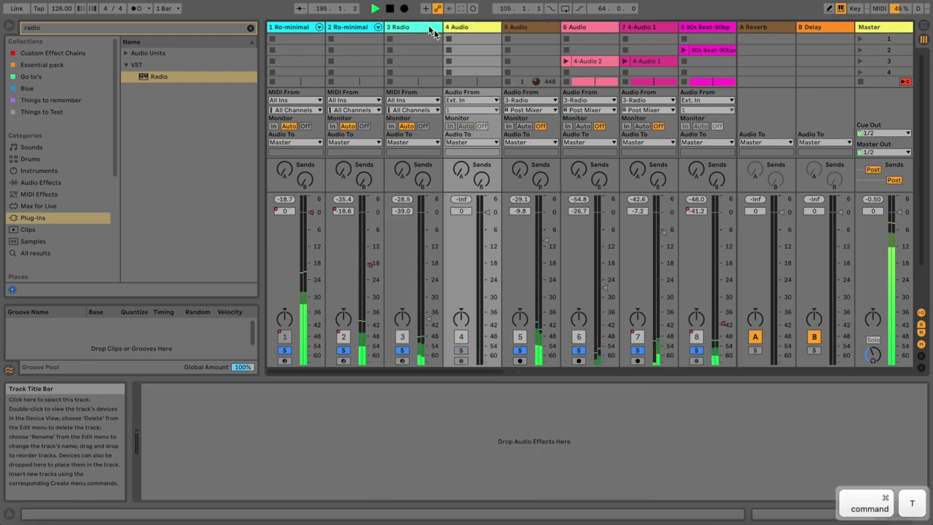
pyautogui.click(467, 100)
pyautogui.click(470, 158)
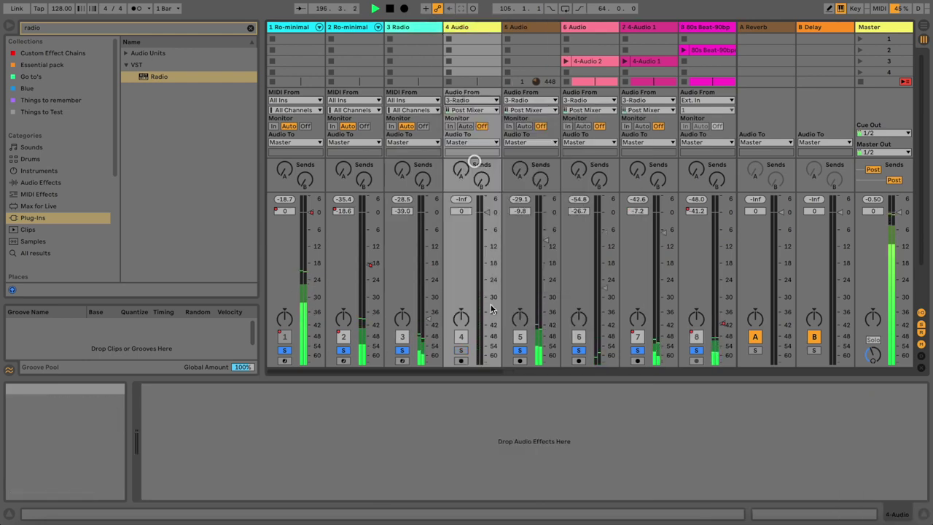
pyautogui.click(460, 360)
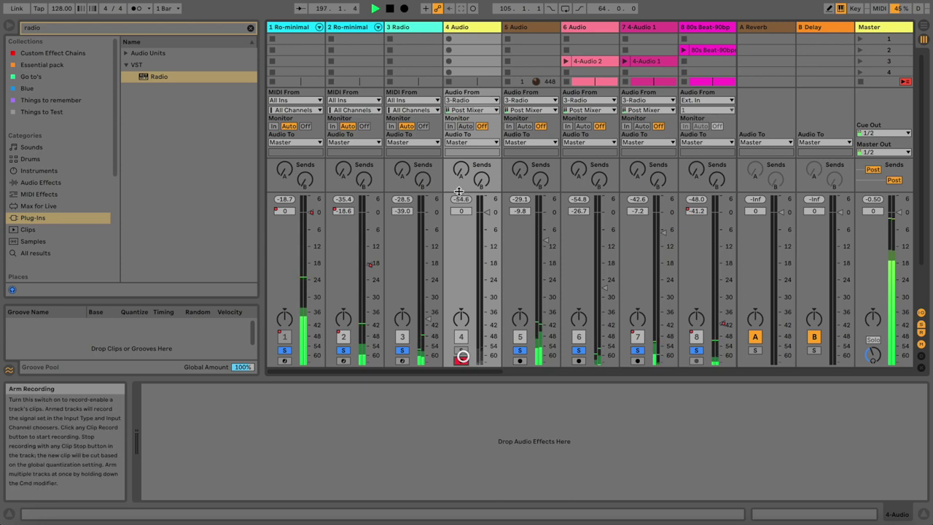
pyautogui.click(447, 60)
# Step: Remove track 1's solo while recording and raise the Radio track's volume in stages to -33.9 dB
pyautogui.click(426, 26)
pyautogui.moveTo(427, 328); pyautogui.dragTo(425, 319)
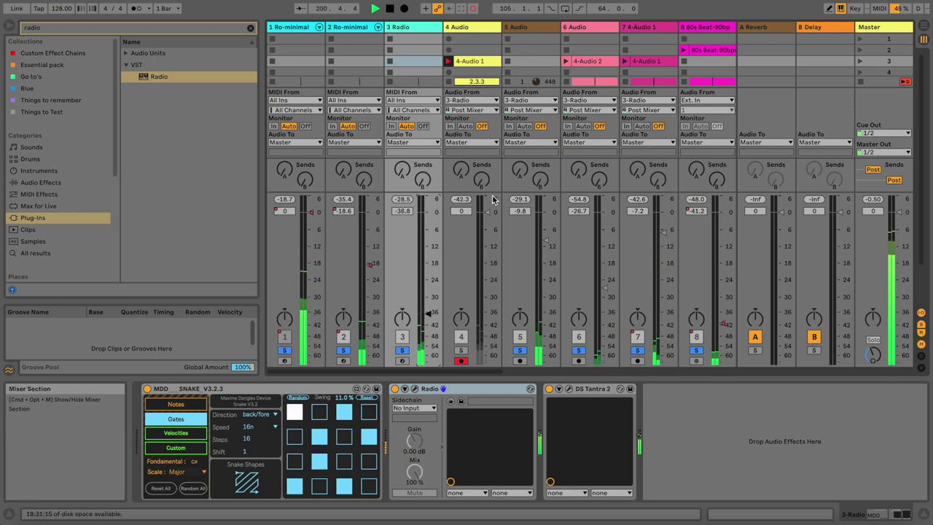
pyautogui.click(284, 350)
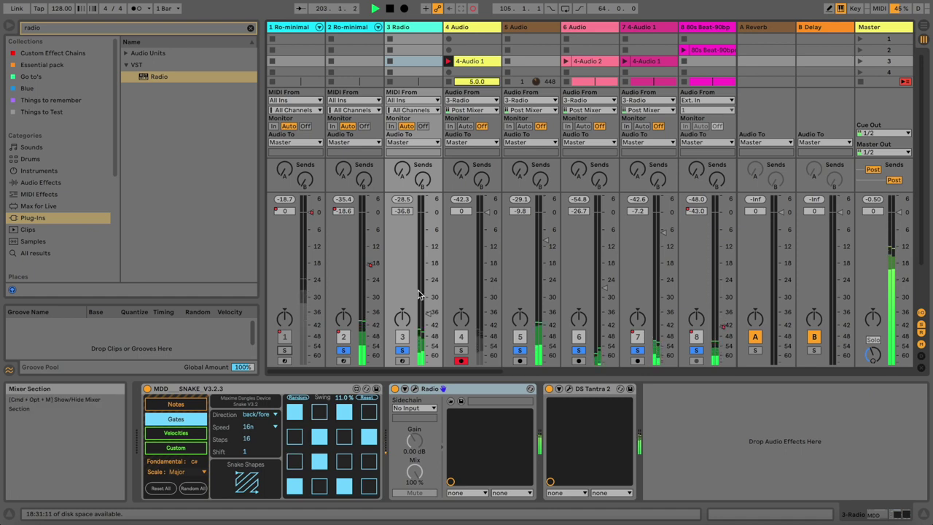
pyautogui.moveTo(429, 313); pyautogui.dragTo(425, 311)
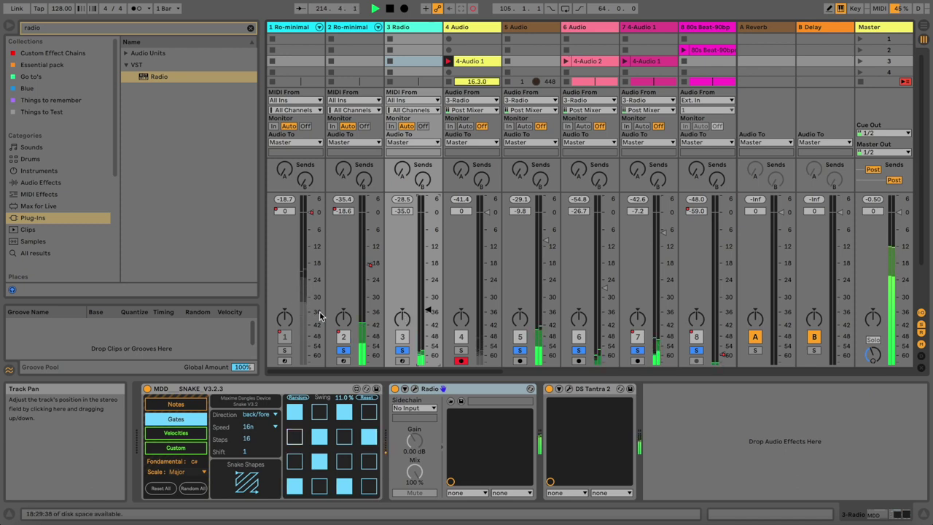
pyautogui.moveTo(430, 315); pyautogui.dragTo(425, 306)
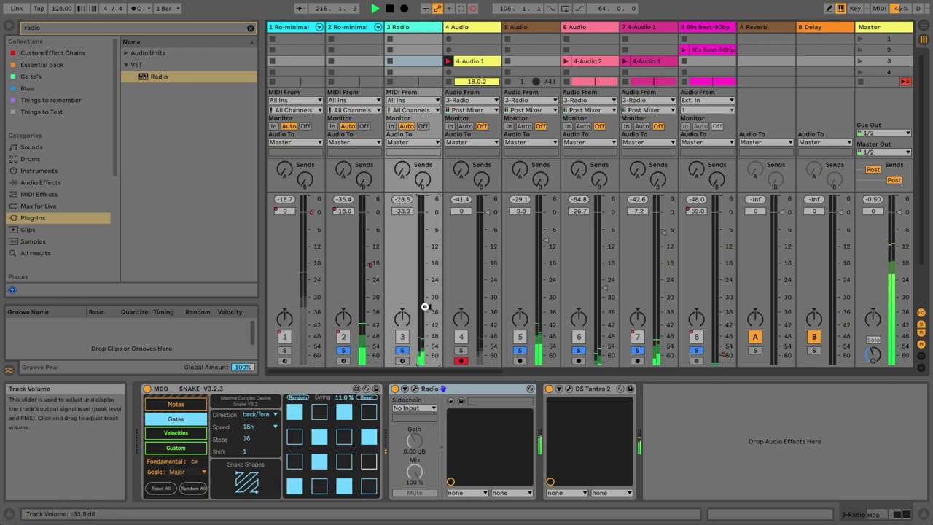
# Step: Solo track 1 again and set the Radio track's volume to -29.8 dB within the mix
pyautogui.click(284, 351)
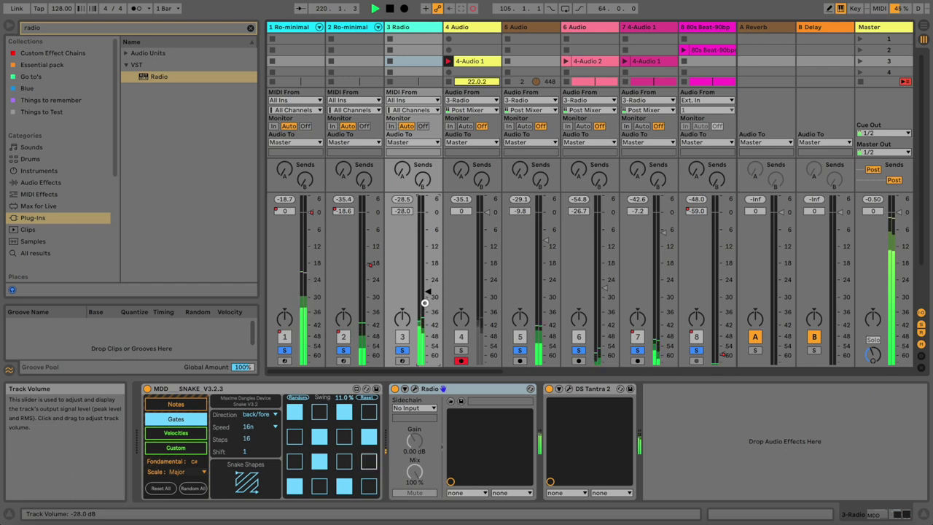
pyautogui.scroll(-1, 425, 301)
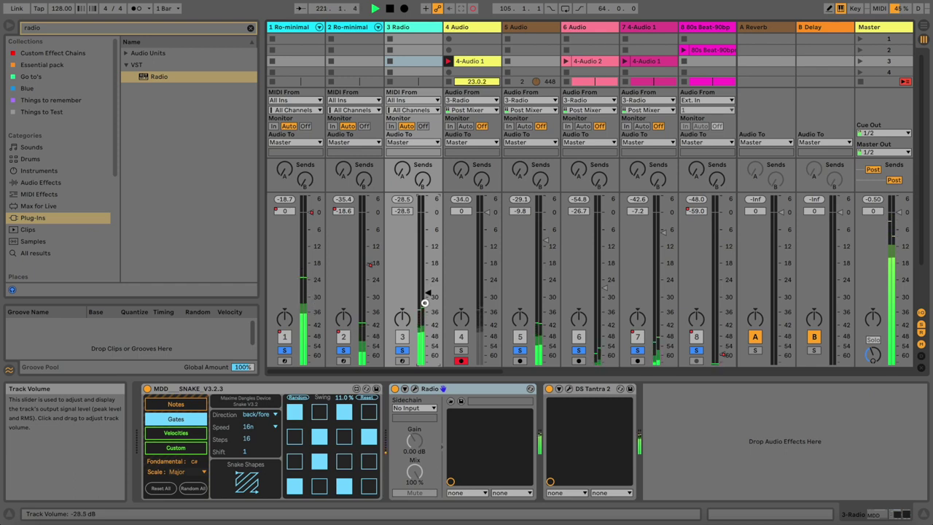
pyautogui.scroll(2, 425, 301)
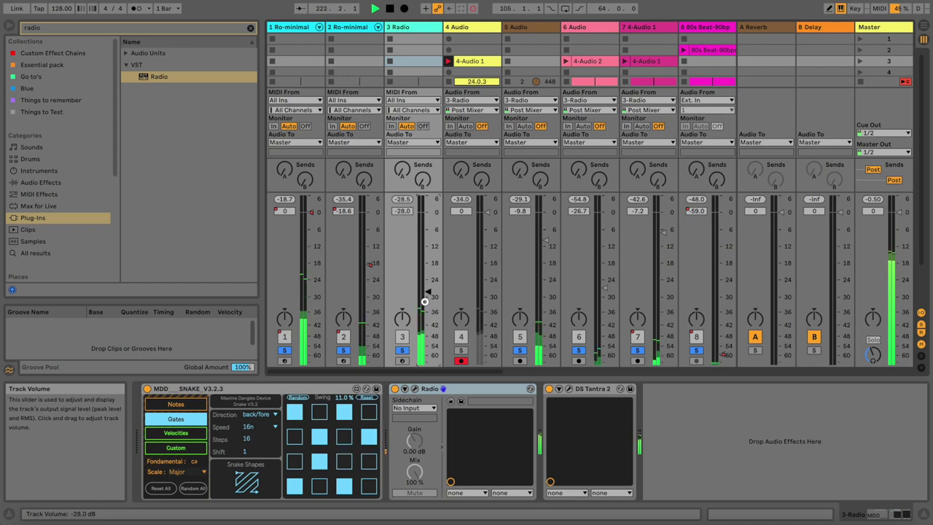
pyautogui.scroll(-4, 425, 301)
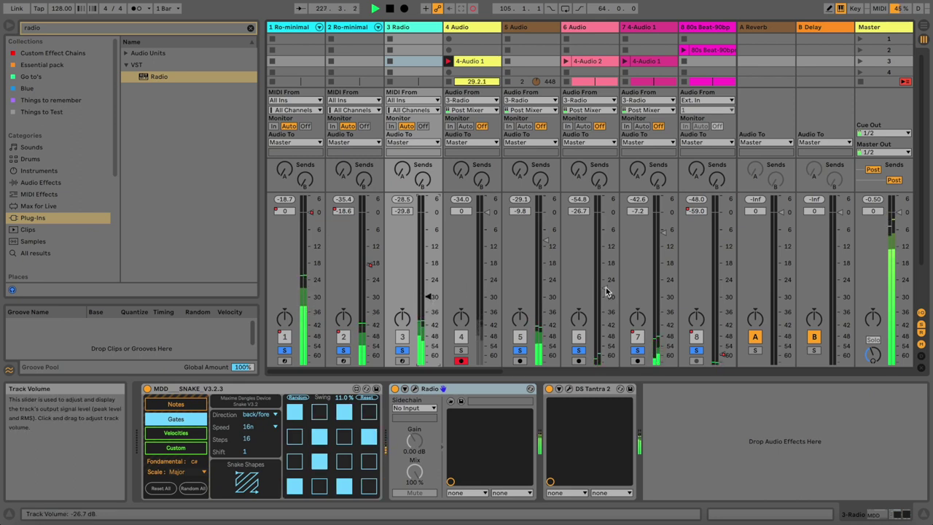
# Step: Lower audio track 5's volume to -17.0 dB and audio track 6's volume to -27.8 dB
pyautogui.click(542, 244)
pyautogui.scroll(-2, 542, 243)
pyautogui.scroll(-1, 542, 243)
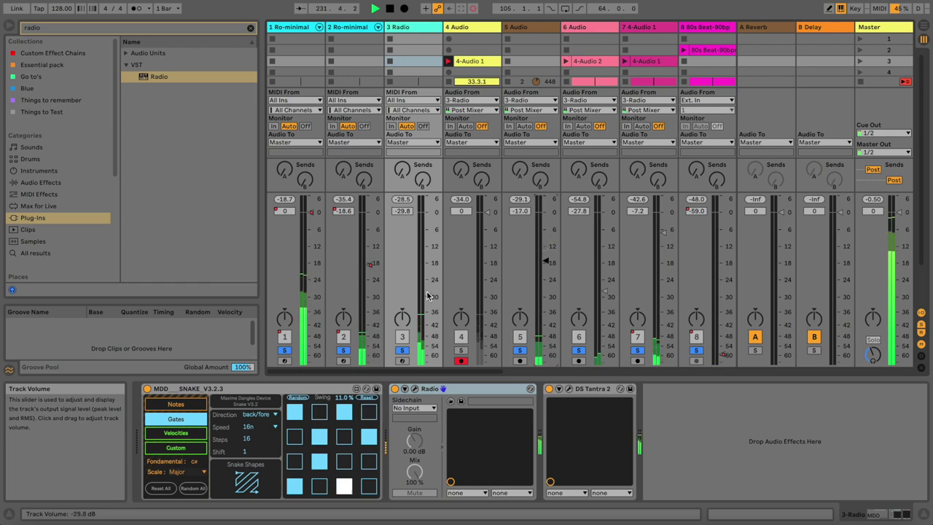
# Step: Fine-tune the Radio track's volume to -28.7 dB
pyautogui.scroll(-3, 425, 292)
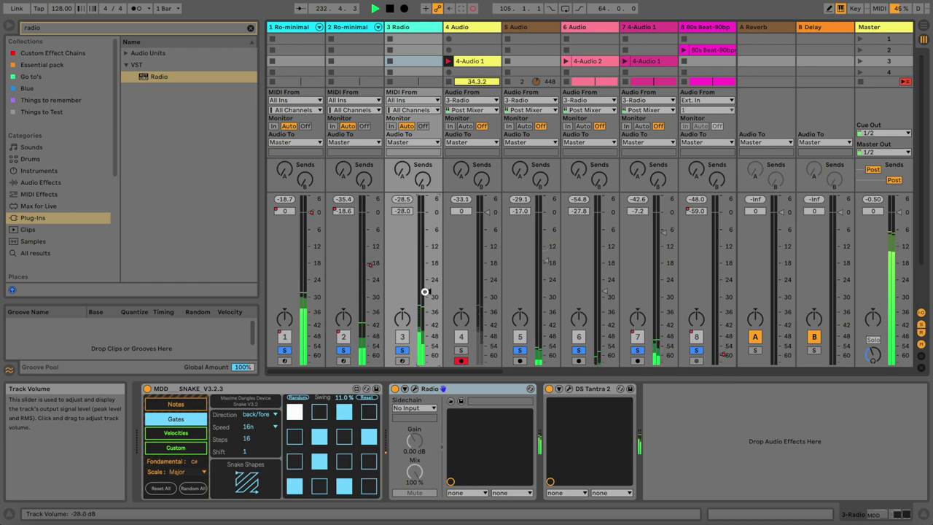
pyautogui.scroll(2, 425, 292)
pyautogui.scroll(-1, 425, 291)
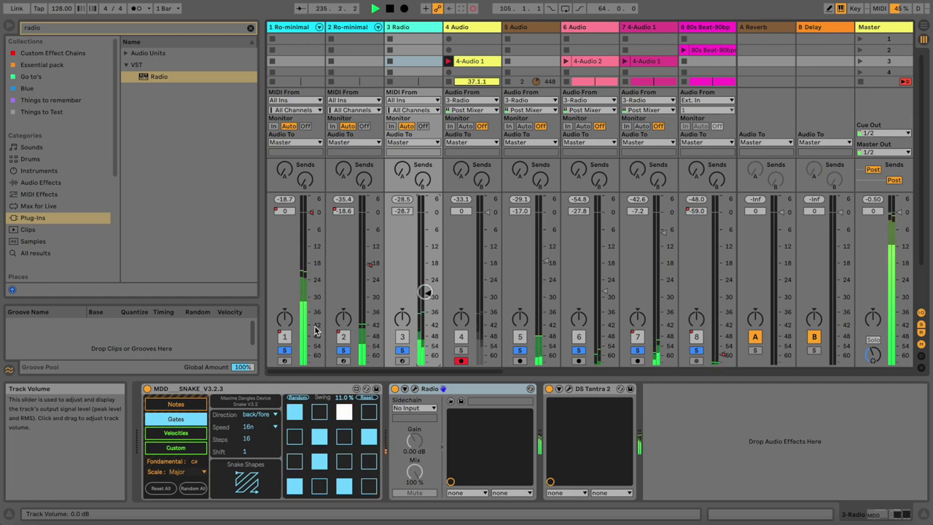
# Step: Remove track 1's solo, look over the later tracks' levels, and raise audio track 6's volume to -22.0 dB
pyautogui.click(283, 350)
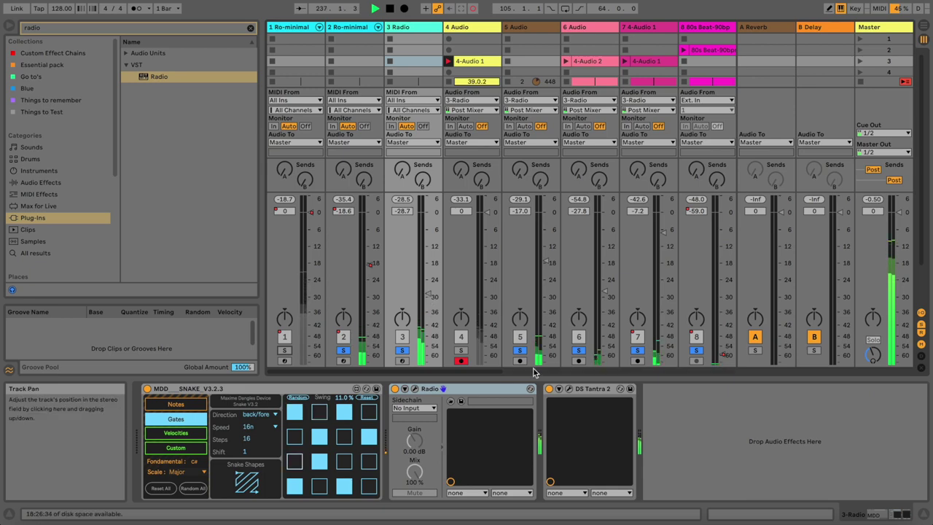
pyautogui.moveTo(485, 371); pyautogui.dragTo(732, 372)
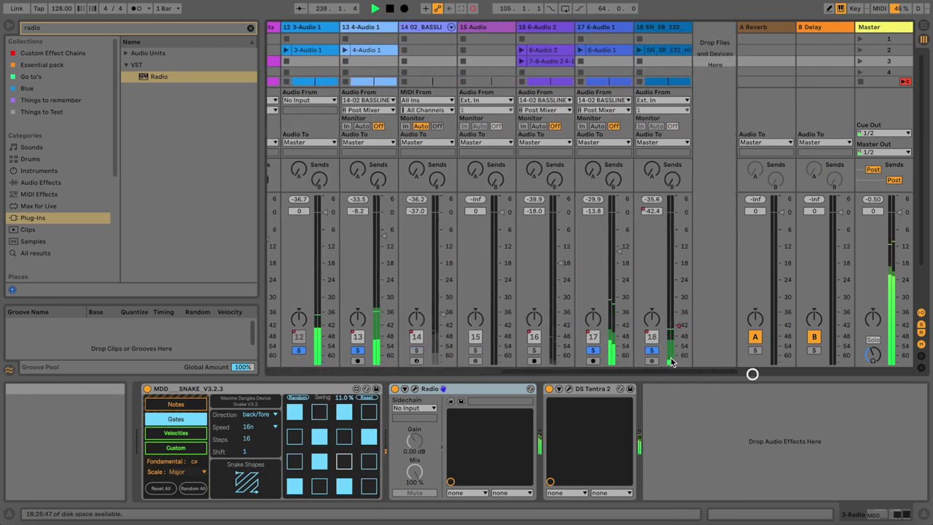
pyautogui.moveTo(646, 369); pyautogui.dragTo(396, 369)
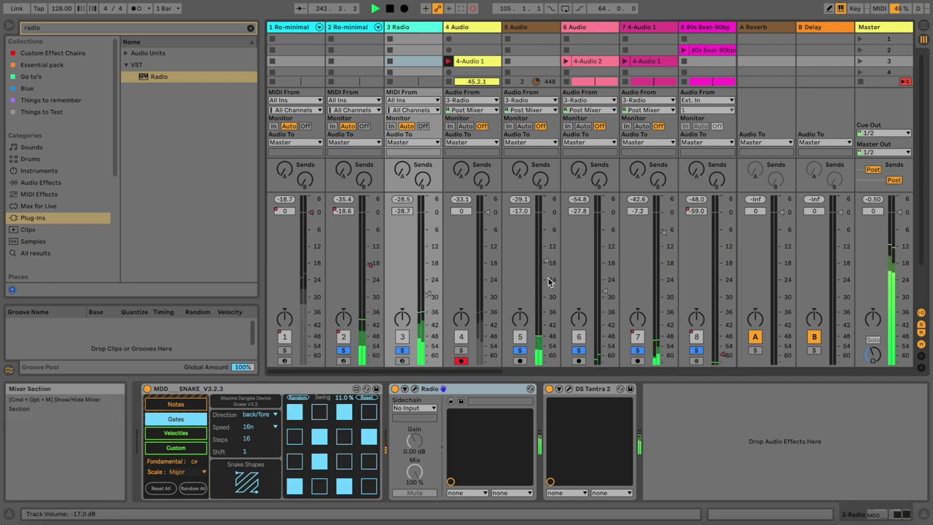
pyautogui.moveTo(604, 292); pyautogui.dragTo(600, 289)
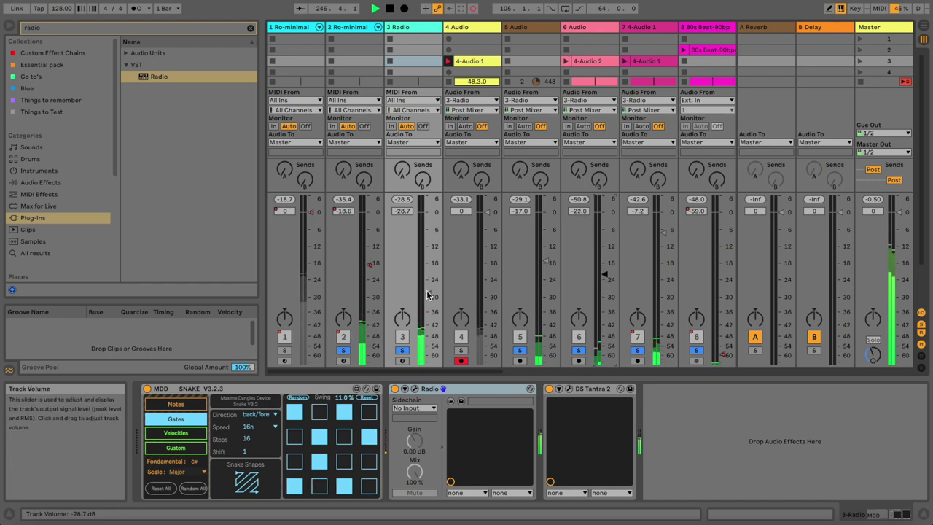
# Step: Lower the Radio track's volume to -32.6 dB
pyautogui.scroll(-3, 424, 294)
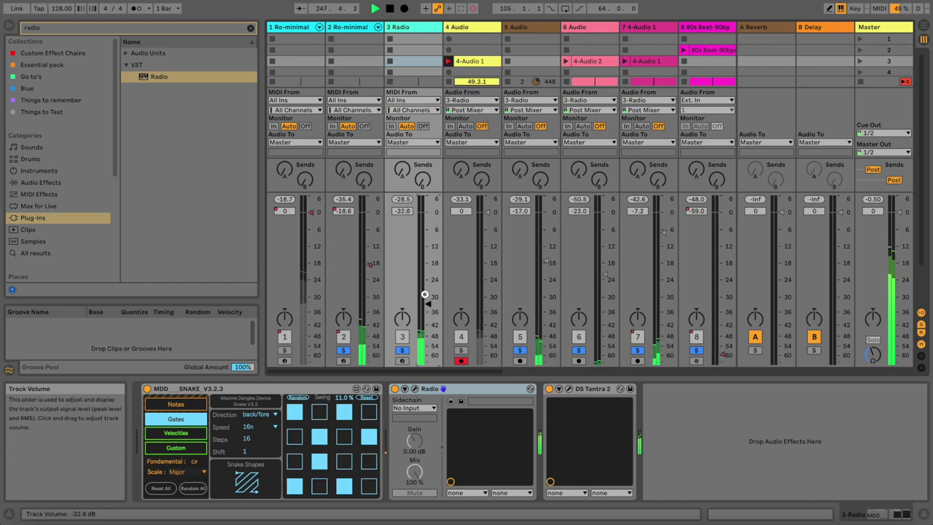
pyautogui.scroll(1, 425, 295)
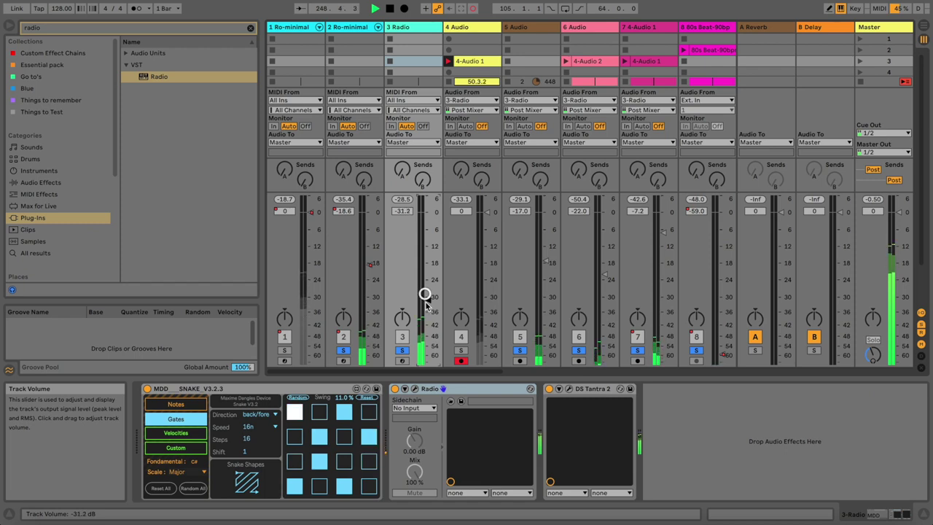
pyautogui.scroll(-2, 427, 299)
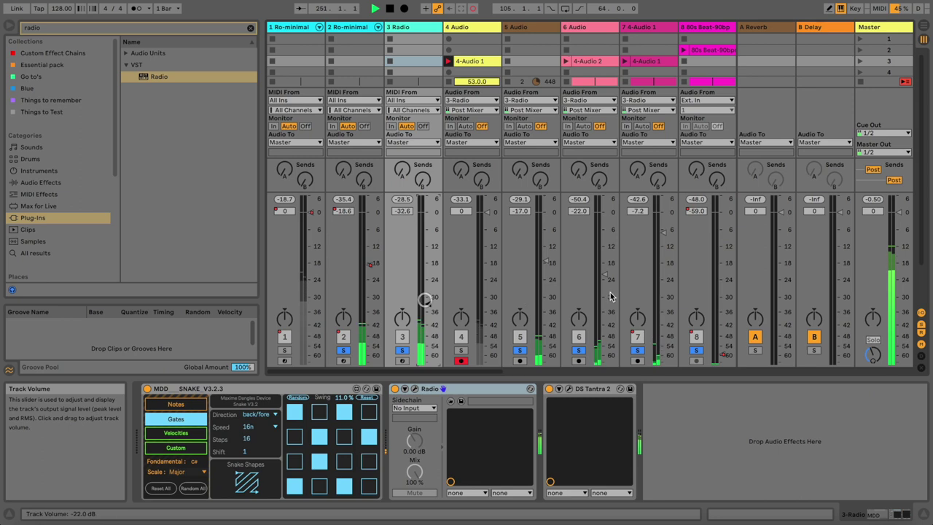
# Step: Audition the mix with track 1 briefly soloed, remove its solo, and bring tracks 10 to 17 into view
pyautogui.click(286, 350)
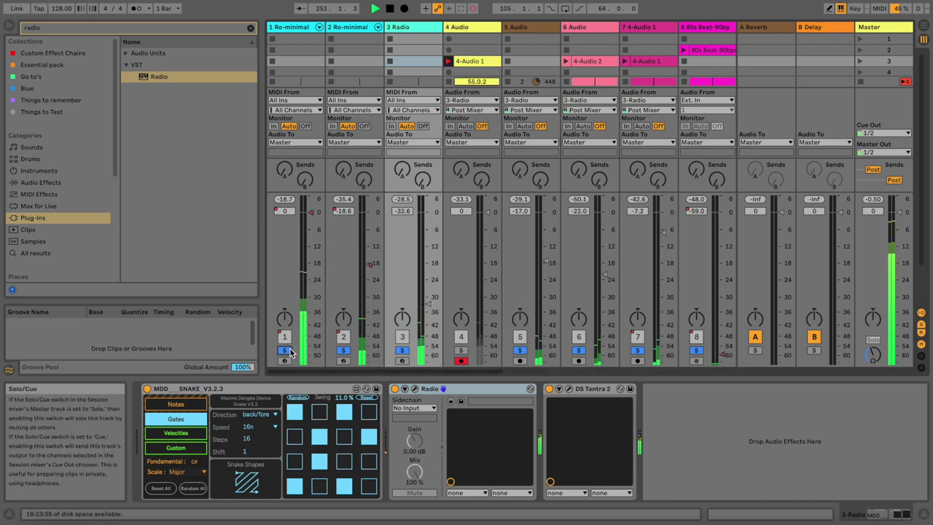
pyautogui.click(285, 352)
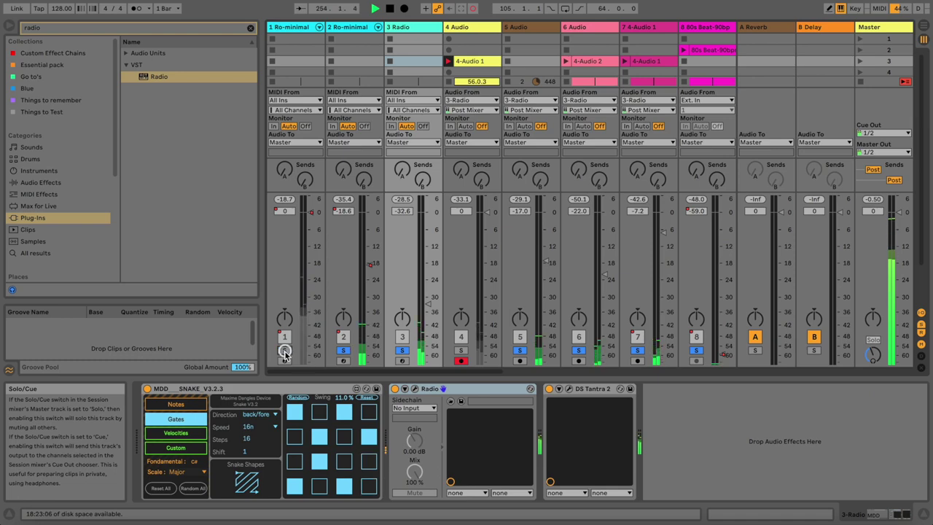
pyautogui.moveTo(342, 378); pyautogui.dragTo(501, 379)
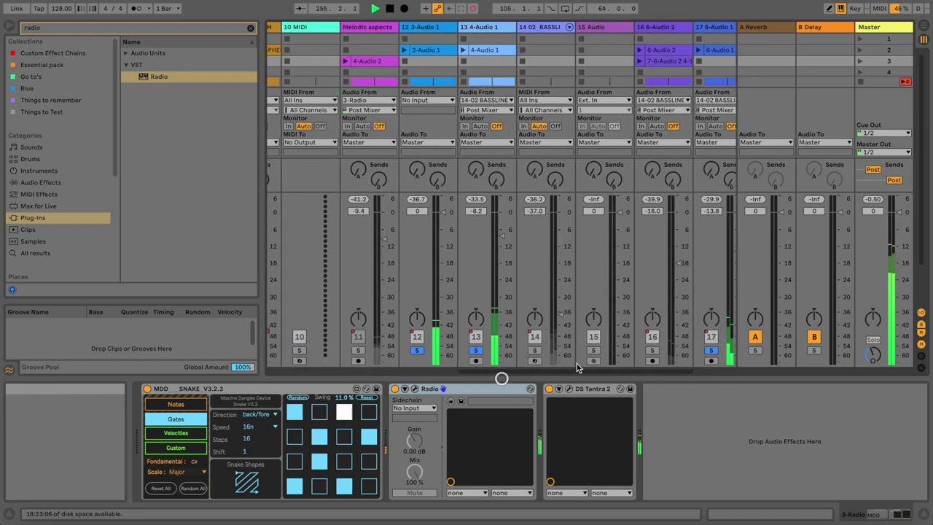
# Step: Solo track 1 alongside the other soloed layers and lower the Radio track's volume to -37.6 dB
pyautogui.moveTo(576, 373); pyautogui.dragTo(418, 369)
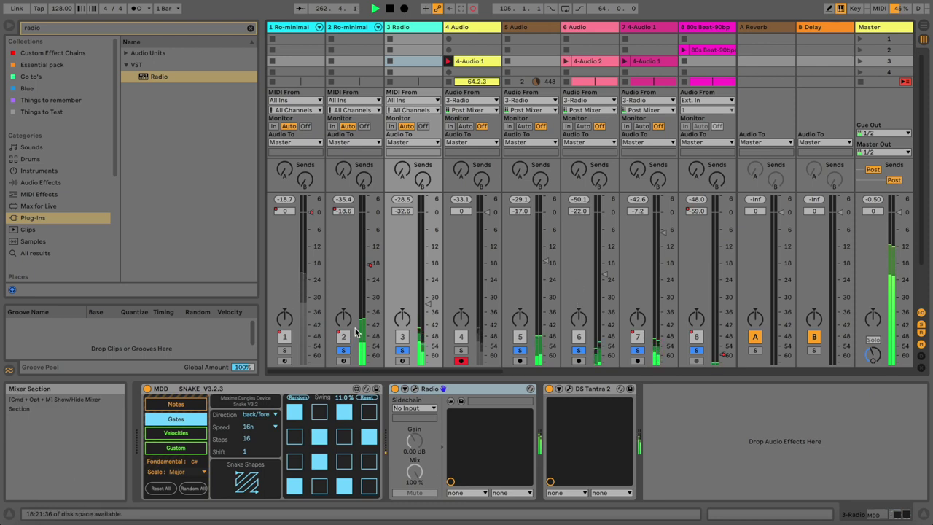
pyautogui.click(285, 351)
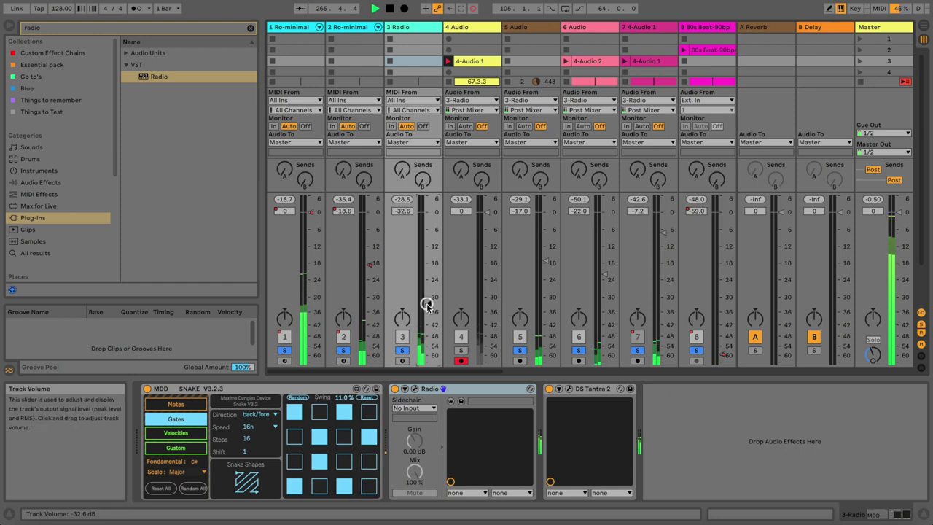
pyautogui.moveTo(428, 309); pyautogui.dragTo(425, 306)
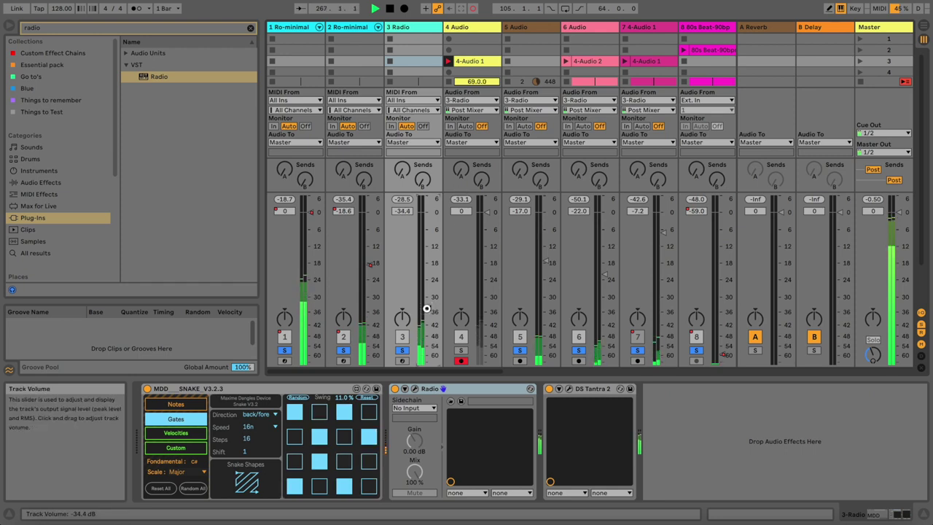
pyautogui.moveTo(424, 309); pyautogui.dragTo(424, 308)
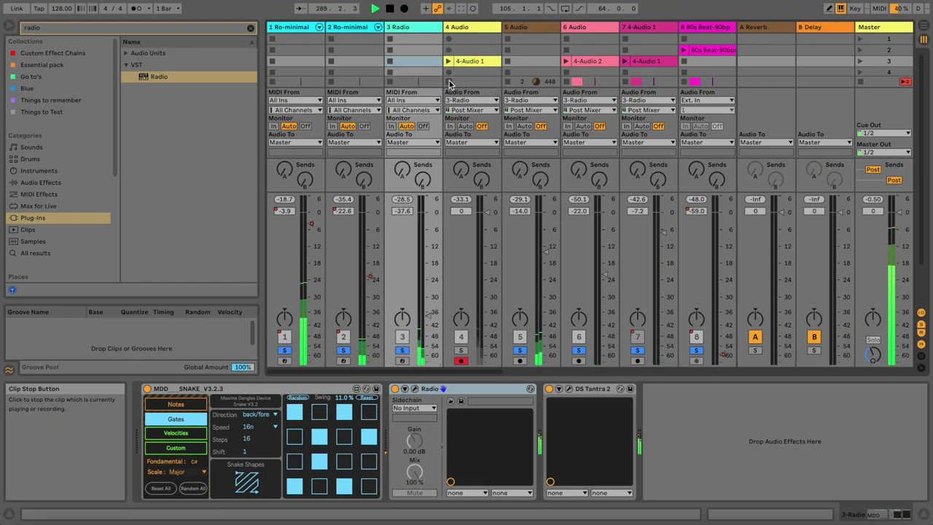
# Step: Load the user preset "spoken words sci-fi" in the Radio plug-in and close its window
pyautogui.click(569, 389)
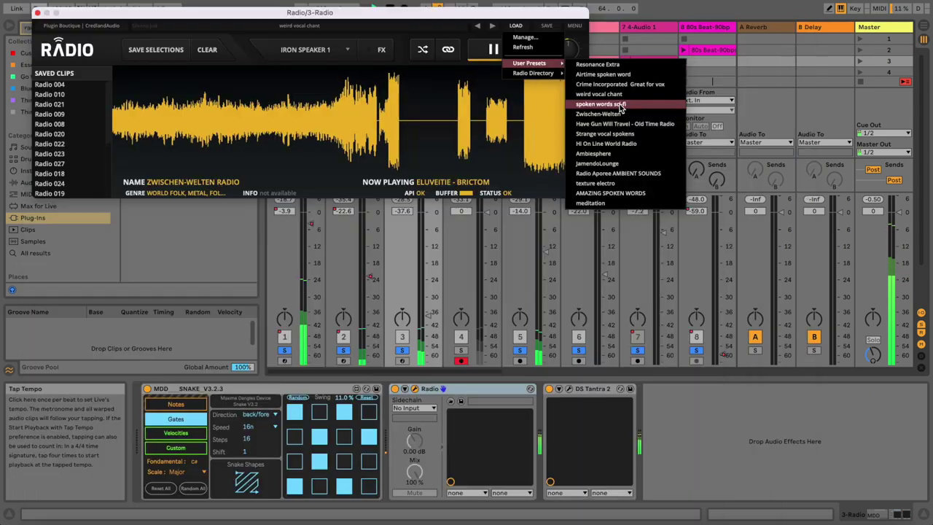
pyautogui.click(625, 96)
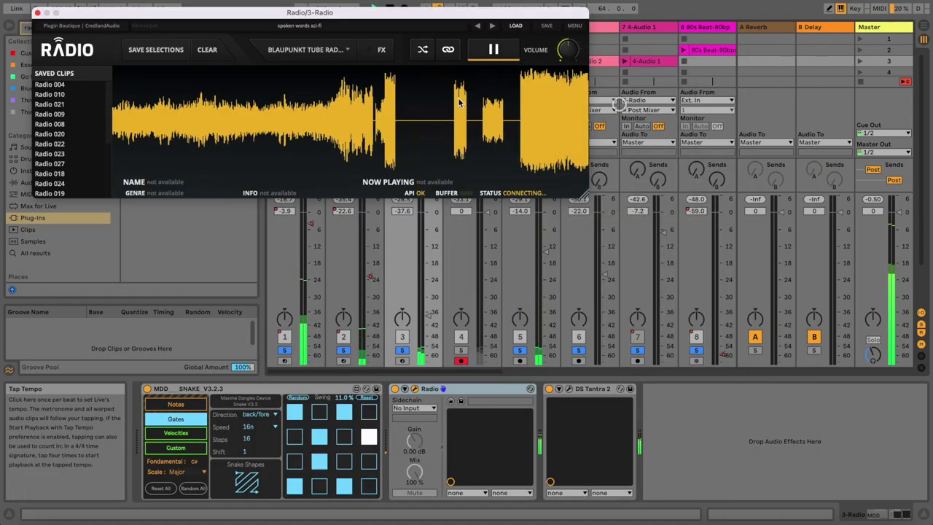
pyautogui.click(40, 13)
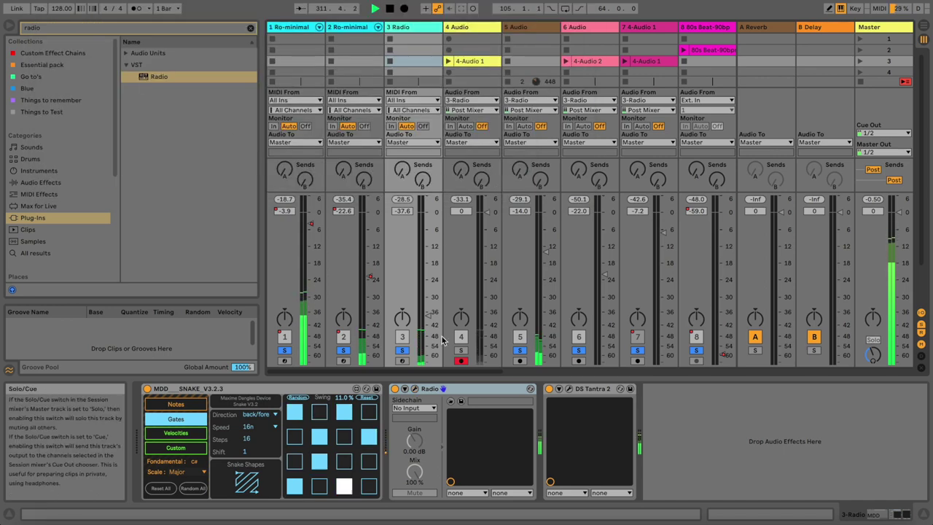
# Step: In DS Tantra 2, try the Swing 01 sequence for modulator 4 and change it to the Swell sequence
pyautogui.click(558, 389)
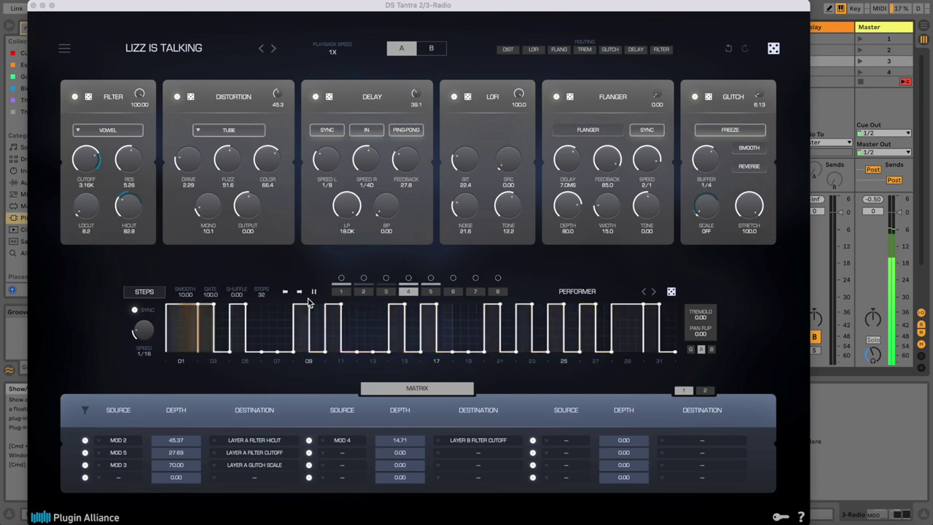
pyautogui.click(298, 292)
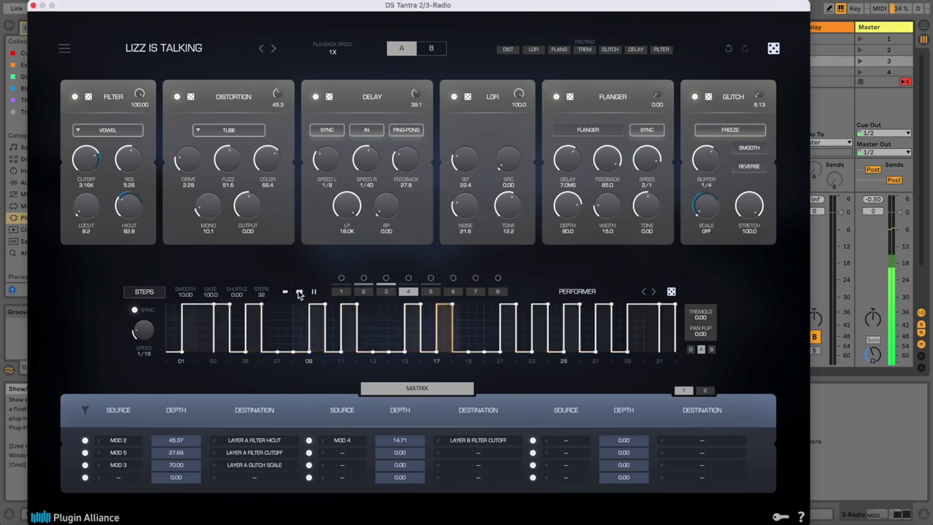
pyautogui.click(614, 291)
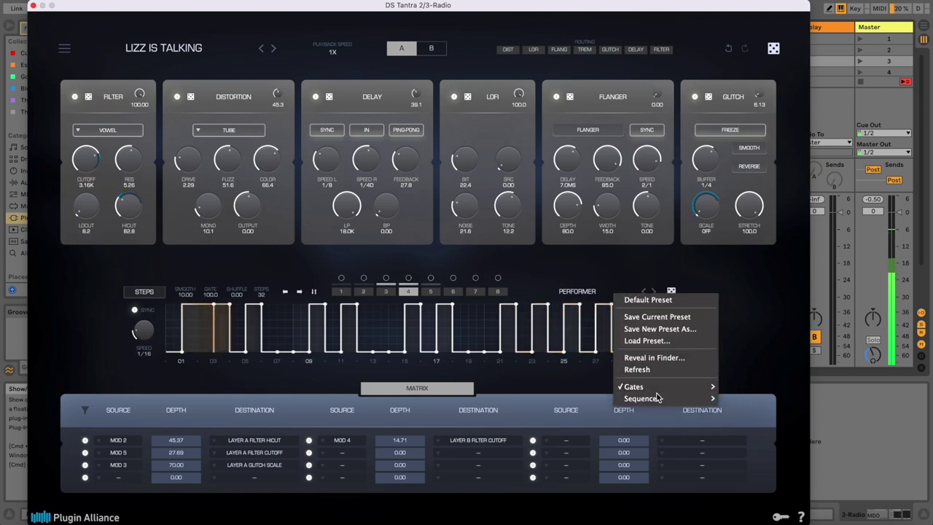
pyautogui.moveTo(655, 398)
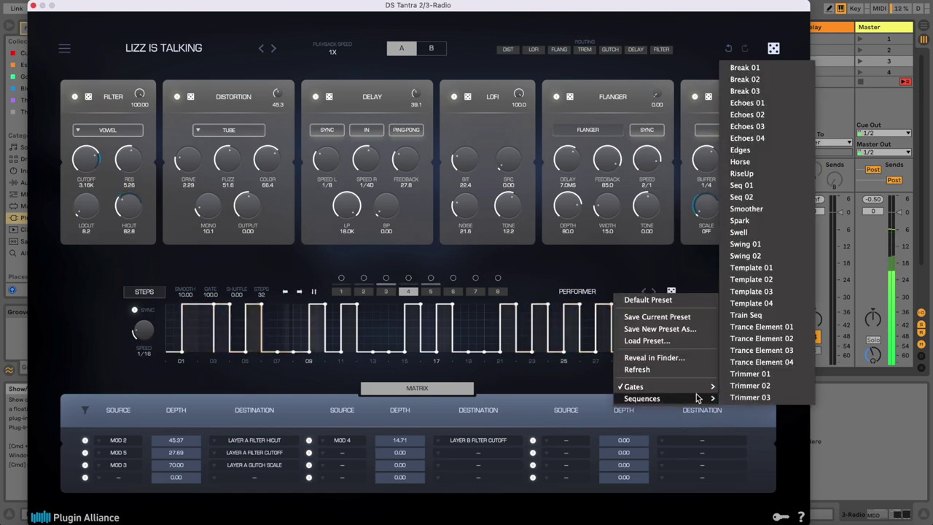
pyautogui.click(746, 244)
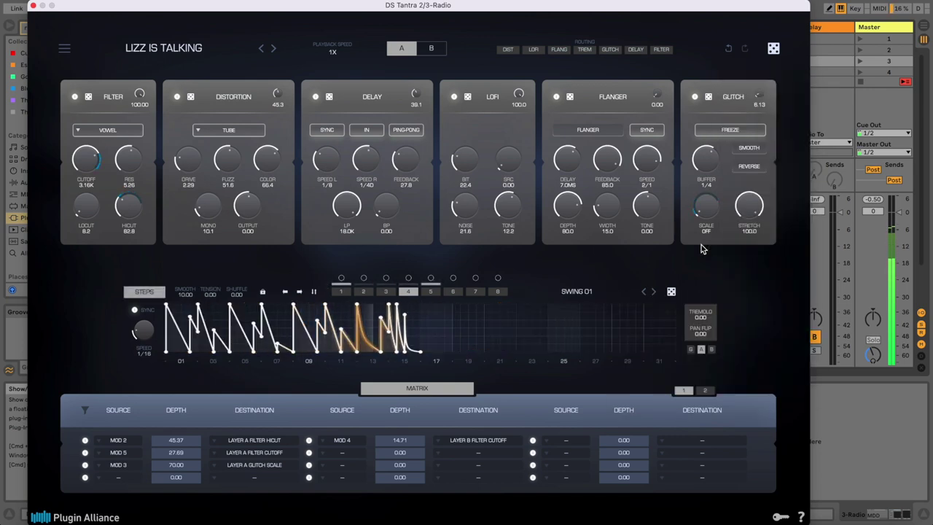
pyautogui.click(644, 291)
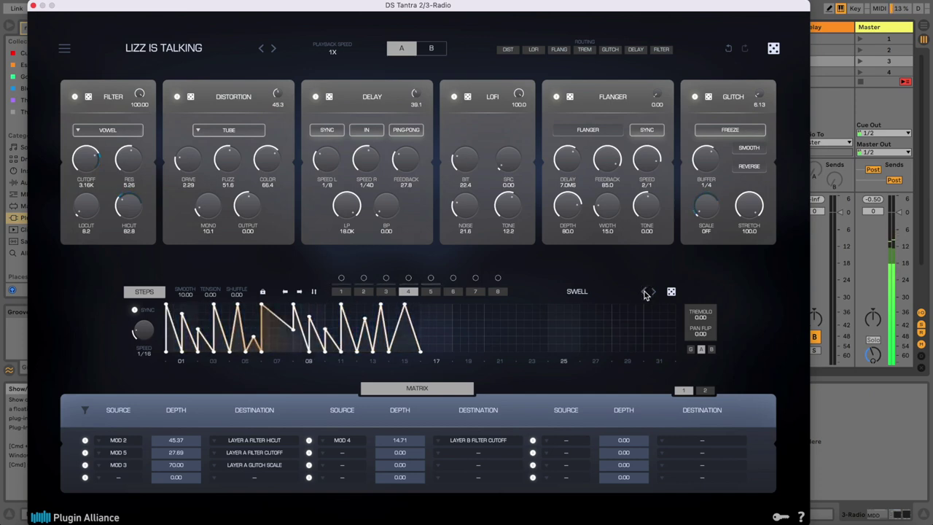
# Step: Set DS Tantra 2's playback speed to 2X and modulator 4's synced speed to 1/20
pyautogui.moveTo(135, 328); pyautogui.dragTo(149, 295)
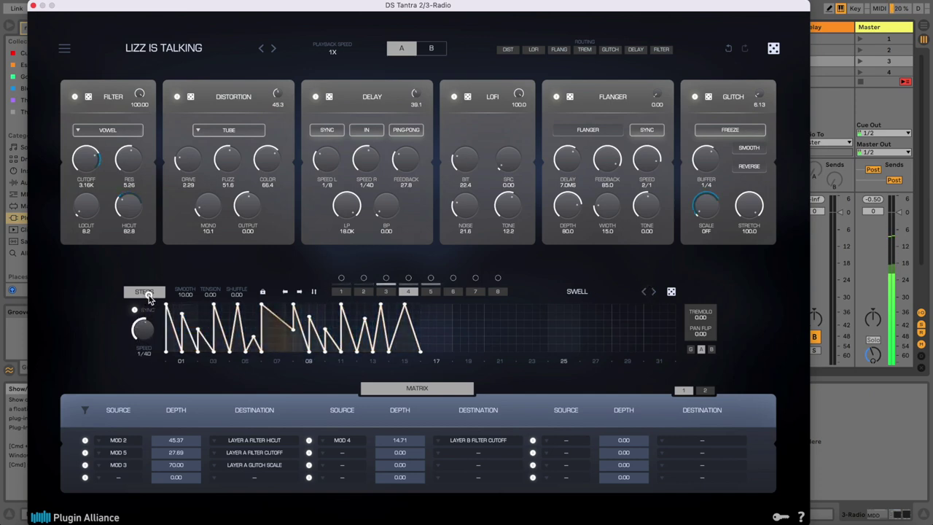
pyautogui.click(333, 51)
pyautogui.click(354, 74)
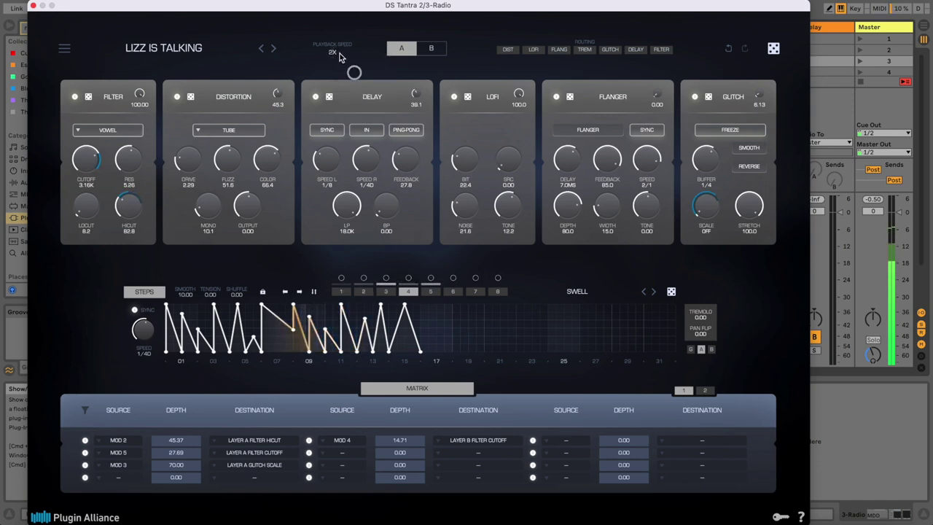
pyautogui.moveTo(142, 346); pyautogui.dragTo(141, 329)
# Step: Display layer B, set modulator 4's speed to 1/16, and load its Template 01 sequence with a randomized pattern
pyautogui.click(431, 45)
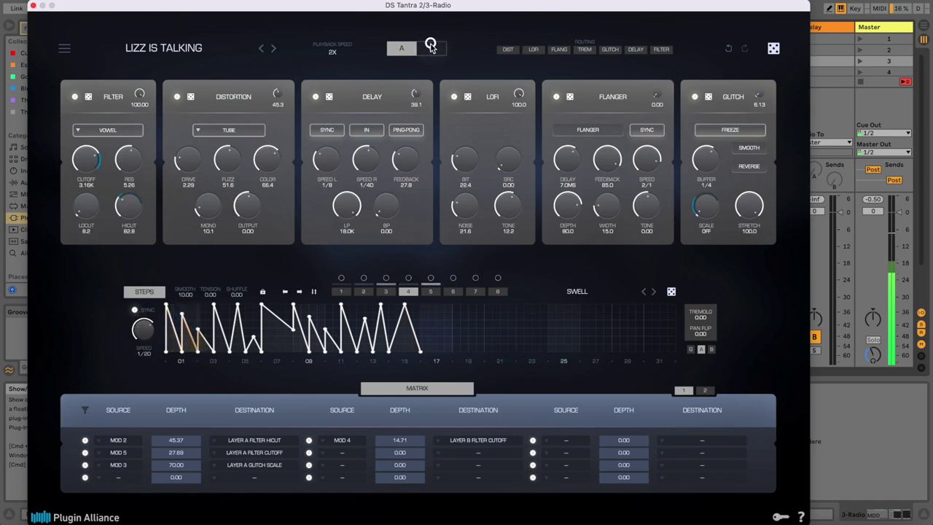
pyautogui.click(432, 50)
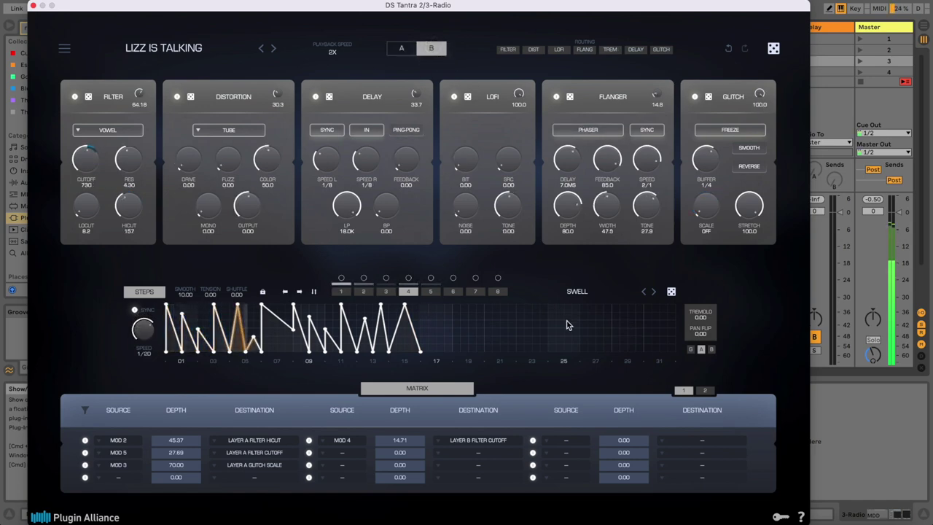
pyautogui.click(655, 291)
pyautogui.click(654, 291)
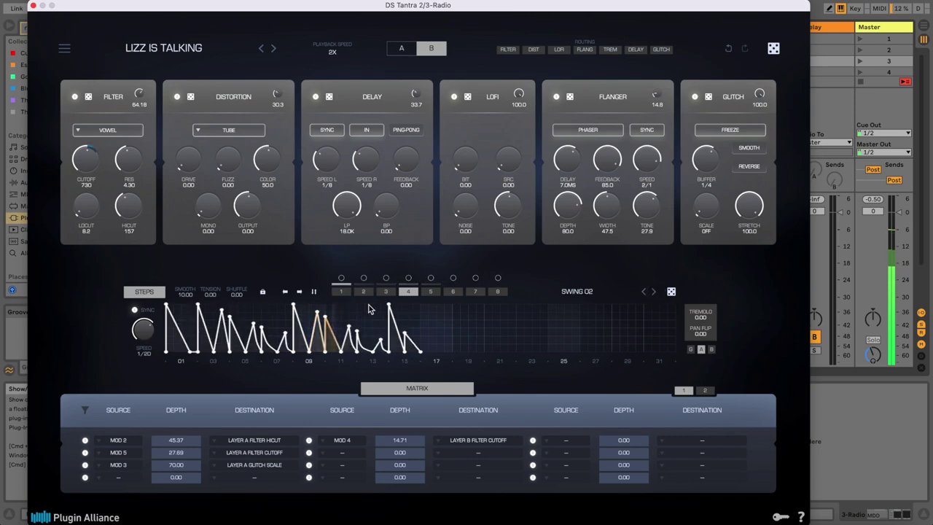
pyautogui.click(138, 310)
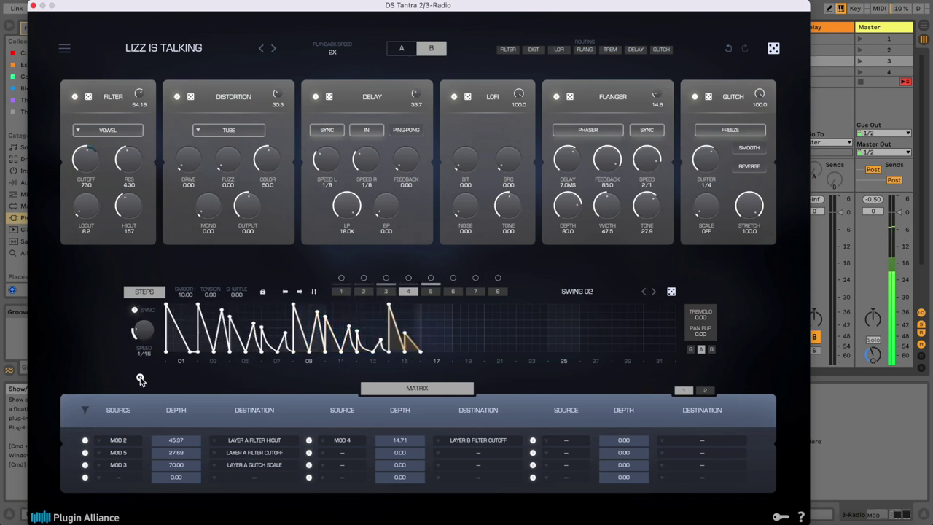
pyautogui.click(654, 291)
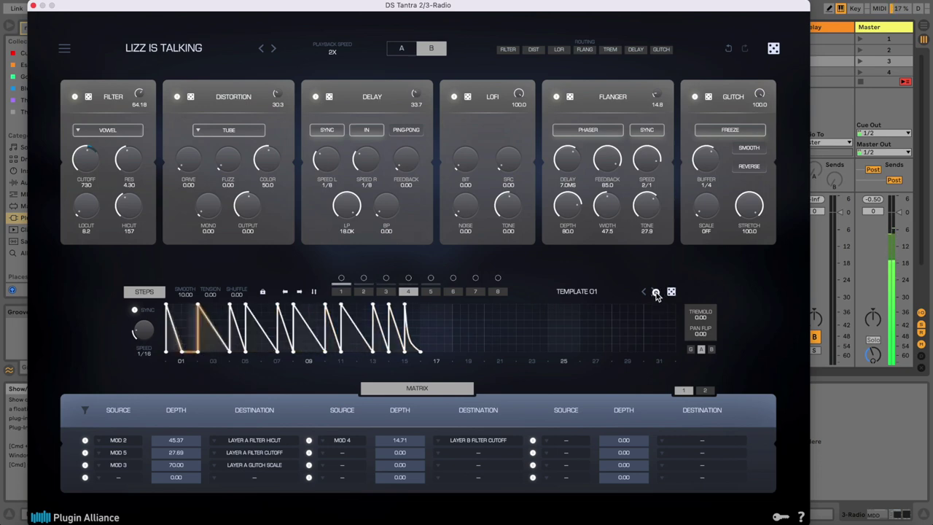
pyautogui.click(671, 291)
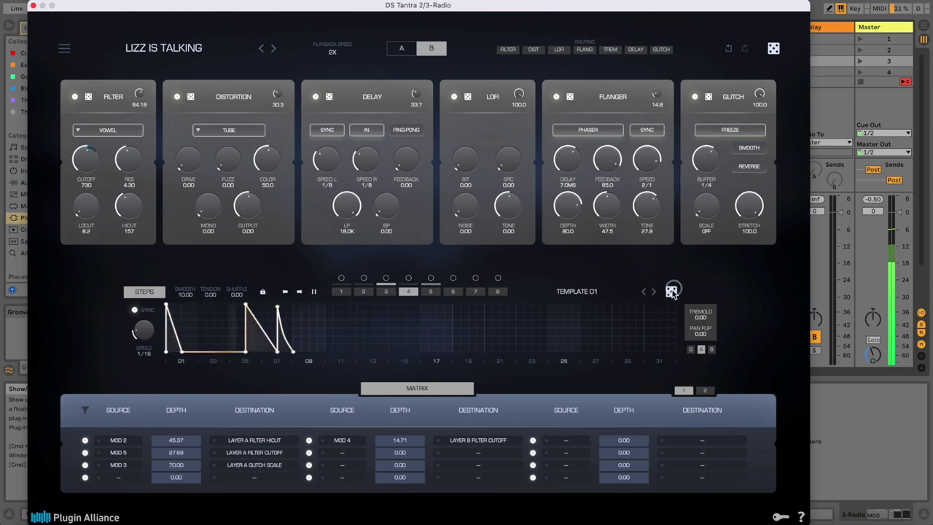
# Step: Close DS Tantra 2 and raise the Radio track's volume to -28.5 dB
pyautogui.click(33, 5)
pyautogui.moveTo(424, 314); pyautogui.dragTo(425, 314)
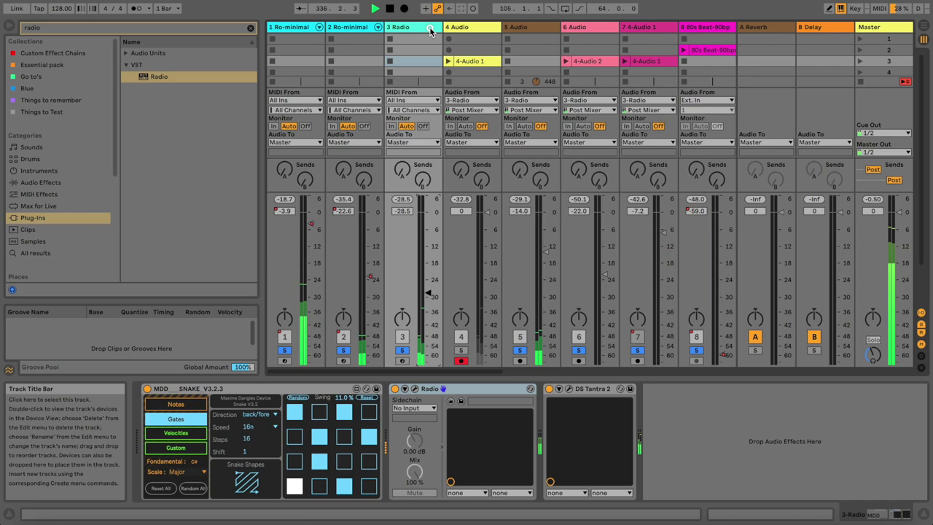
# Step: Insert an audio track after Radio with 3-Radio as its input, arm it, and start recording in its third clip slot
pyautogui.press('super+t')
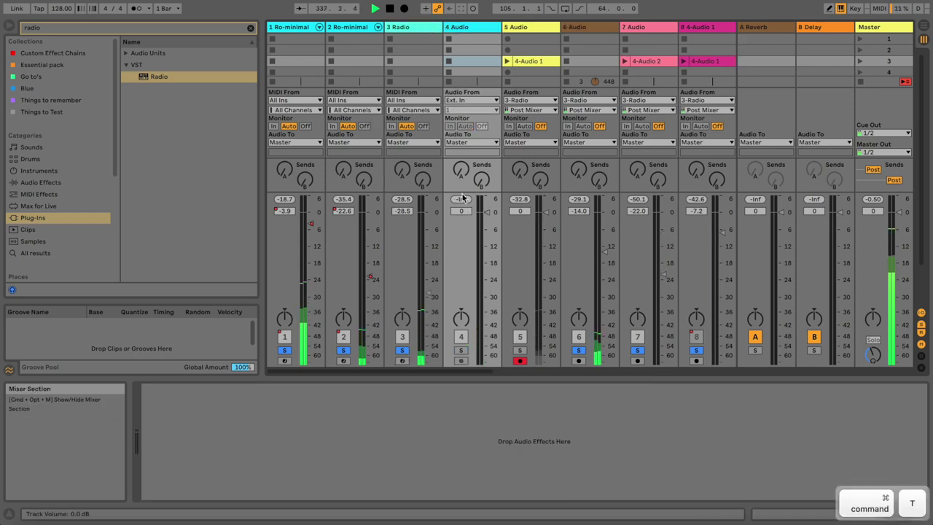
pyautogui.click(481, 100)
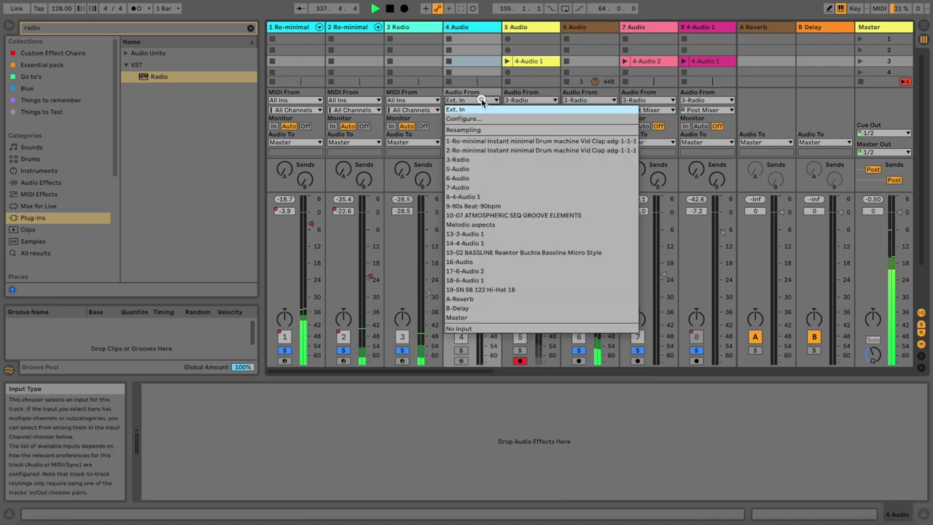
pyautogui.click(481, 160)
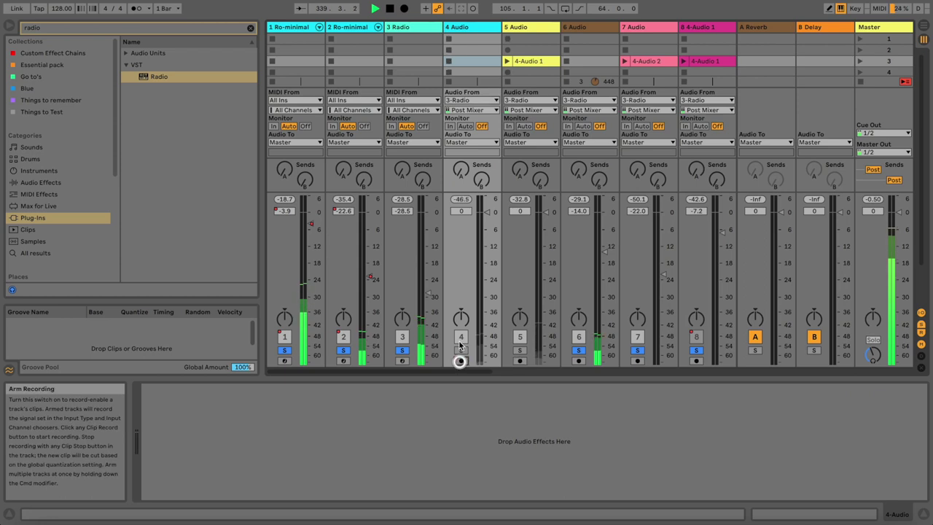
pyautogui.click(461, 360)
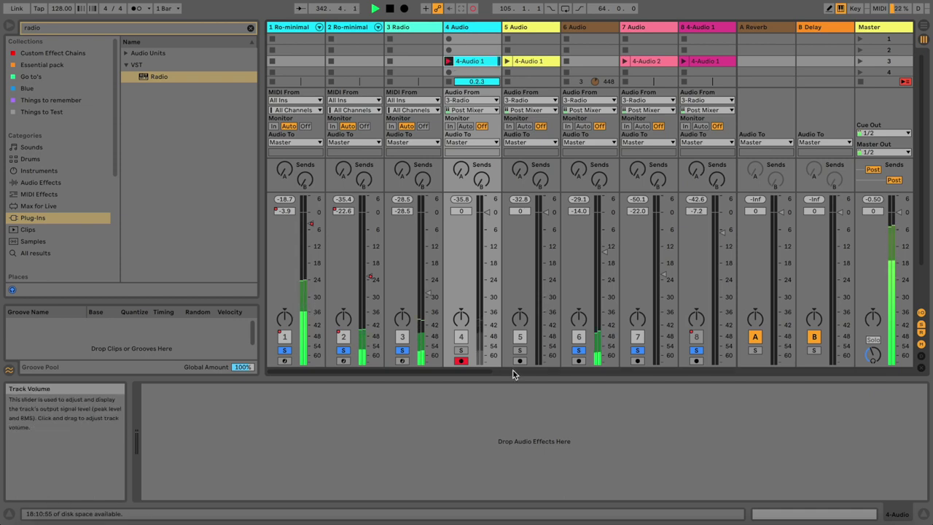
# Step: Solo audio track 5, launch its 4-Audio 1 clip, and lower the track's volume to -17.7 dB
pyautogui.moveTo(462, 369); pyautogui.dragTo(462, 370)
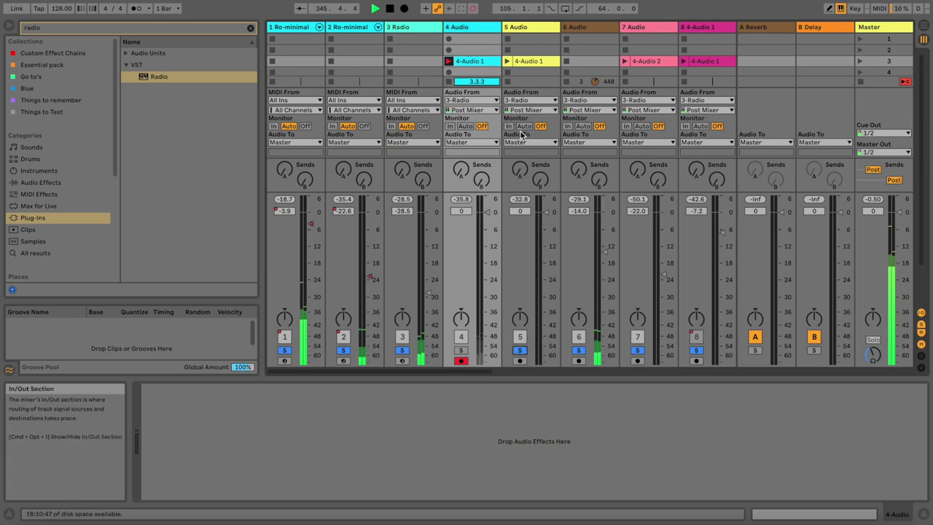
pyautogui.click(507, 62)
pyautogui.moveTo(548, 212); pyautogui.dragTo(542, 216)
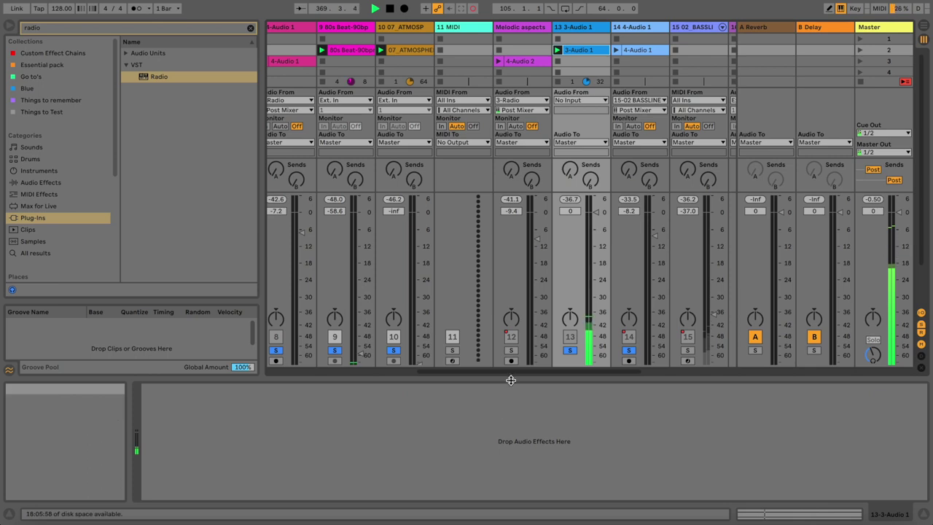
# Step: Select the Radio track and set its volume to -28.3 dB
pyautogui.moveTo(510, 371); pyautogui.dragTo(327, 370)
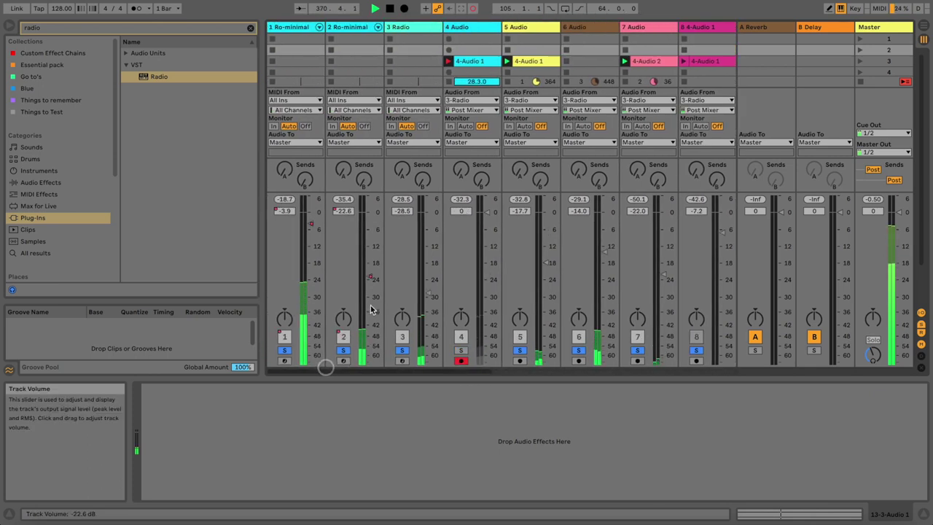
pyautogui.click(422, 30)
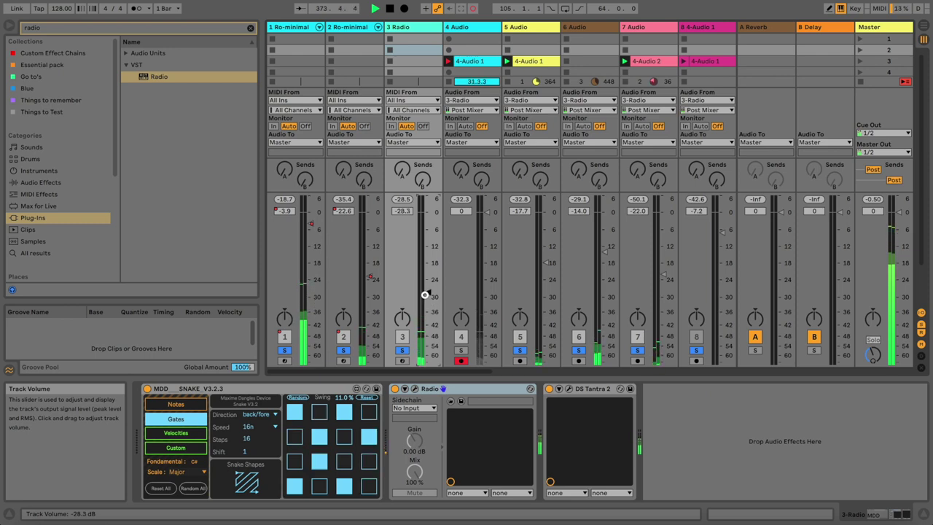
# Step: Launch the 4-Audio 1 clip on track 14 and lower that track's volume to -13.1 dB
pyautogui.moveTo(416, 374); pyautogui.dragTo(607, 372)
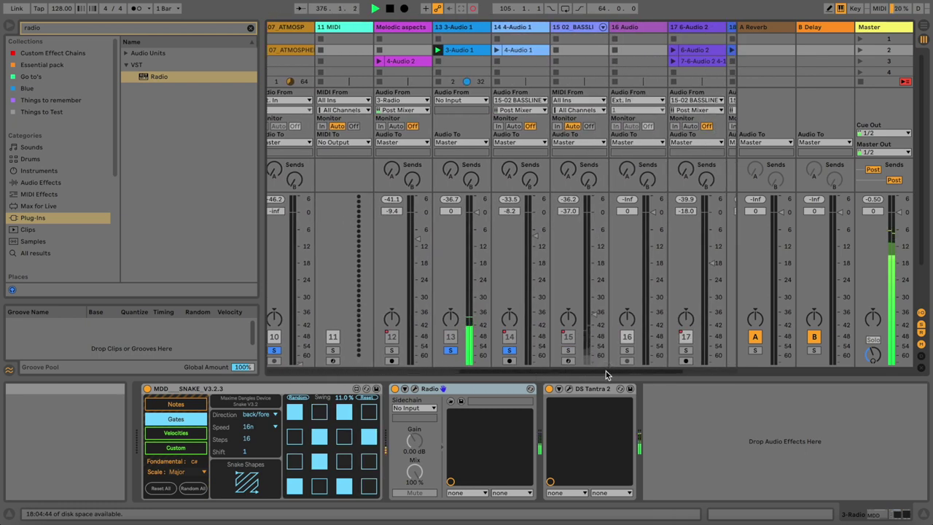
pyautogui.click(494, 50)
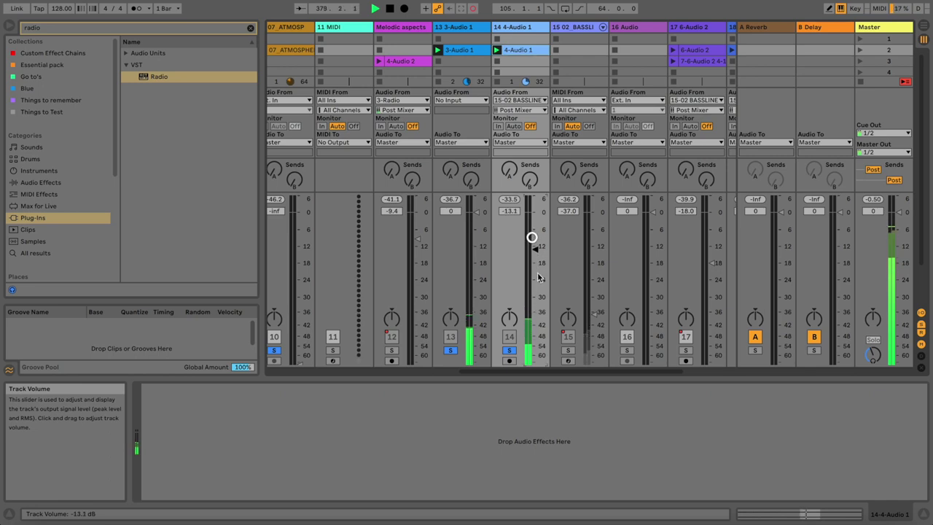
# Step: Clear the solos on all tracks and lower the Radio track's volume to -30.7 dB
pyautogui.moveTo(532, 371); pyautogui.dragTo(586, 374)
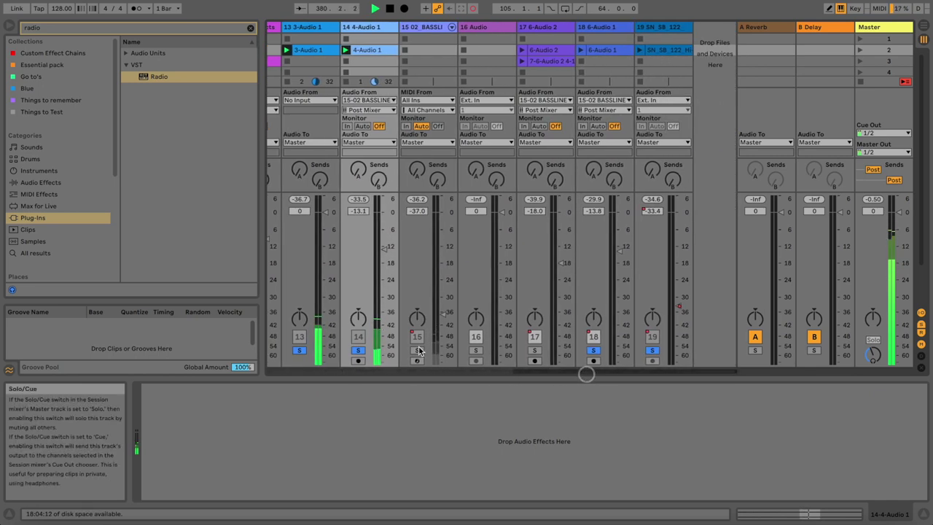
pyautogui.click(418, 351)
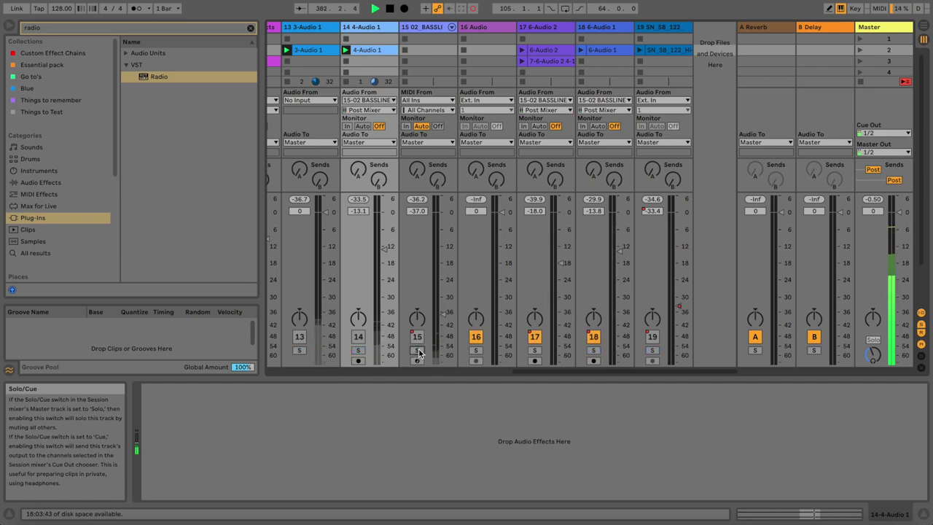
pyautogui.moveTo(516, 372); pyautogui.dragTo(231, 346)
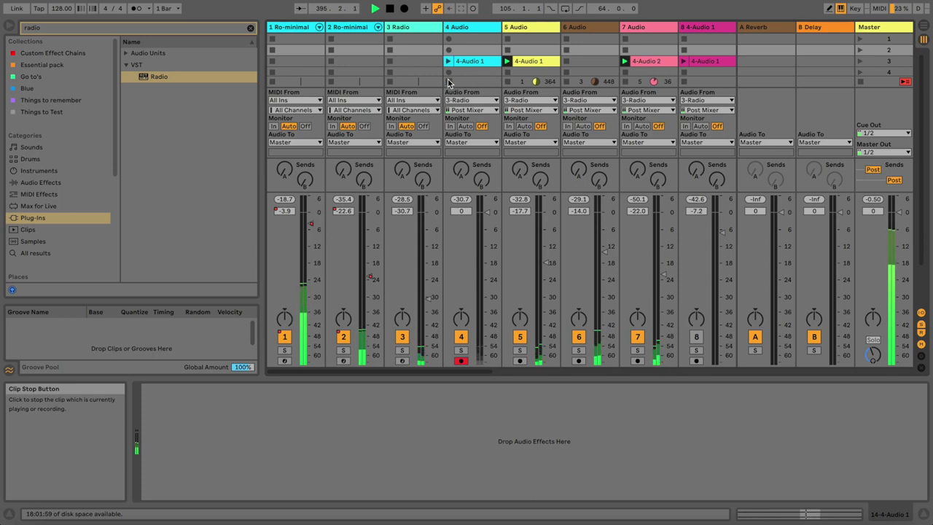
# Step: Deactivate the Radio track, launch the 4-Audio 1 clip on track 4, and lower that track's volume to -3.7 dB
pyautogui.click(402, 336)
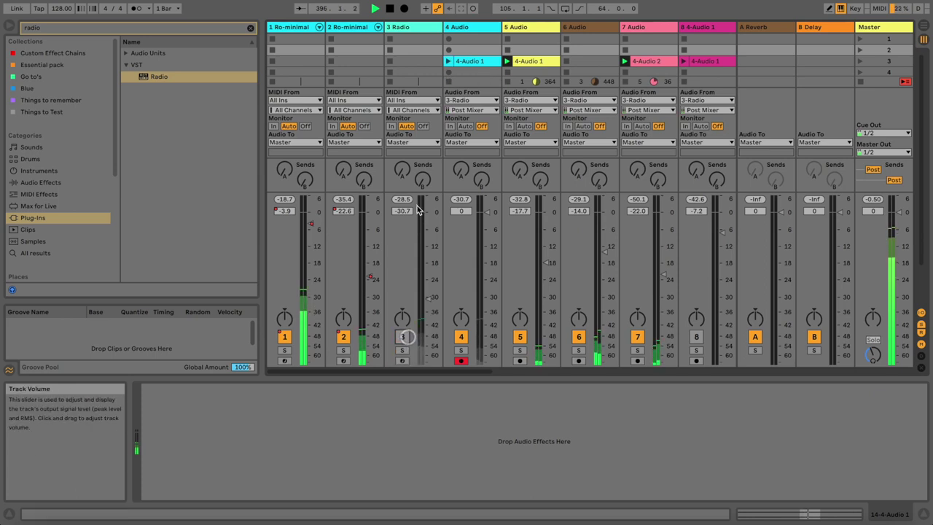
pyautogui.click(447, 60)
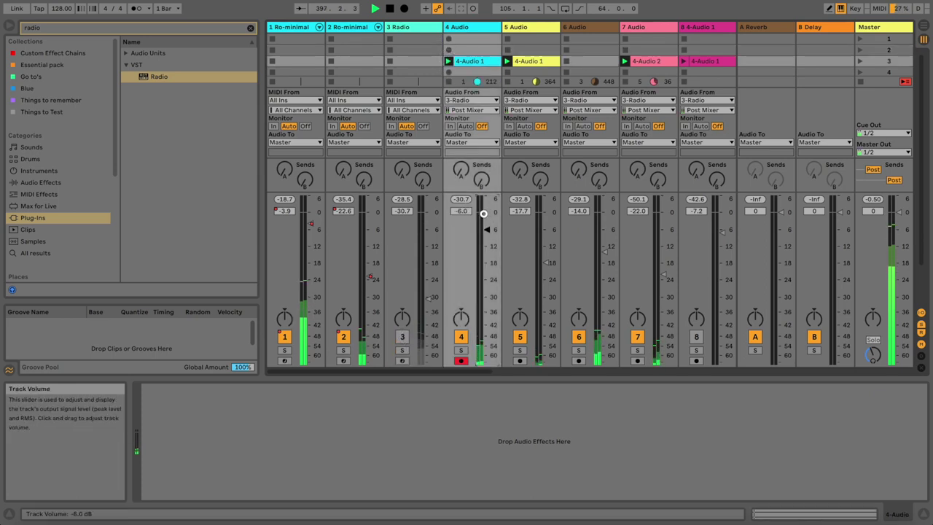
# Step: Open the Radio plug-in on the Radio track, try a random station, and load the user preset Radio Aporee AMBIENT SOUNDS
pyautogui.click(405, 29)
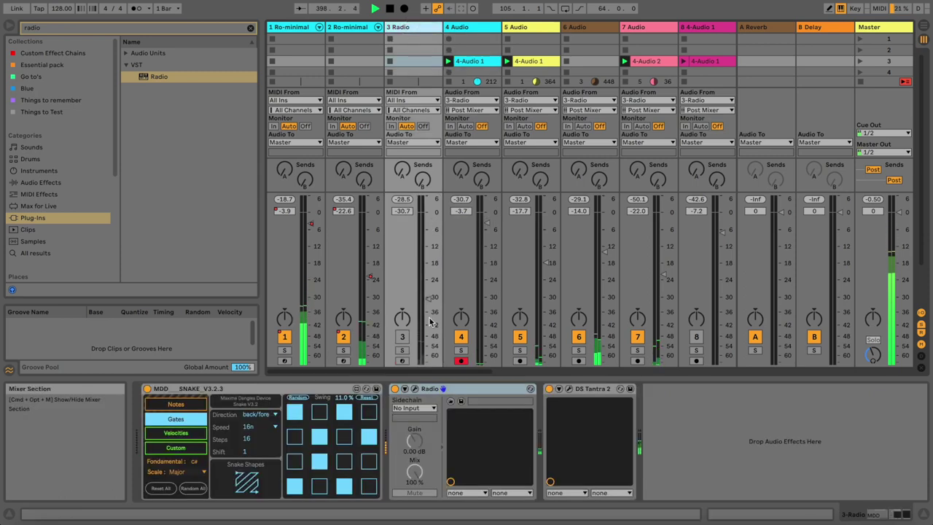
pyautogui.click(414, 389)
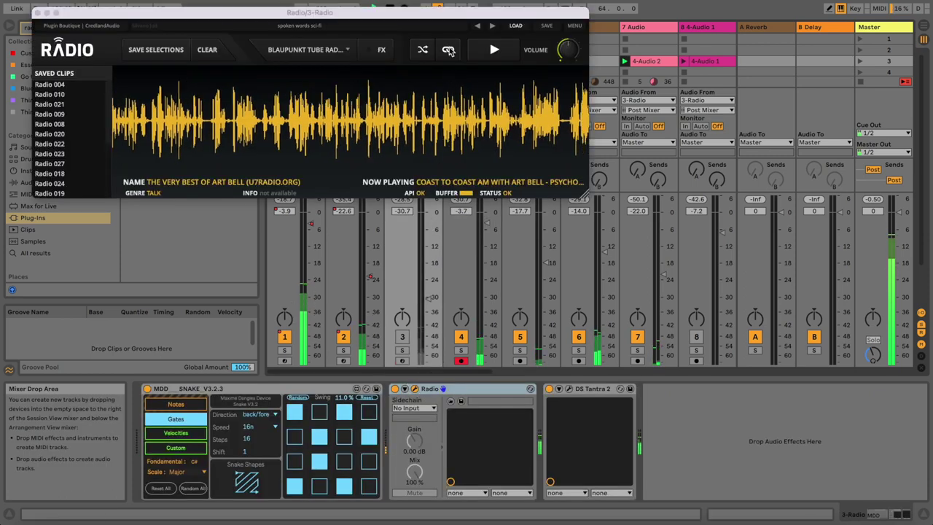
pyautogui.click(423, 49)
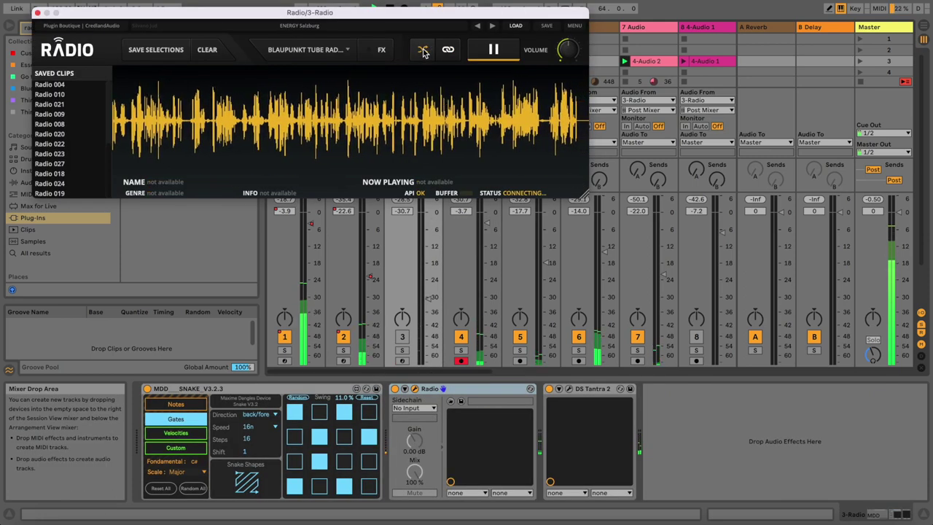
pyautogui.click(515, 26)
pyautogui.moveTo(539, 63)
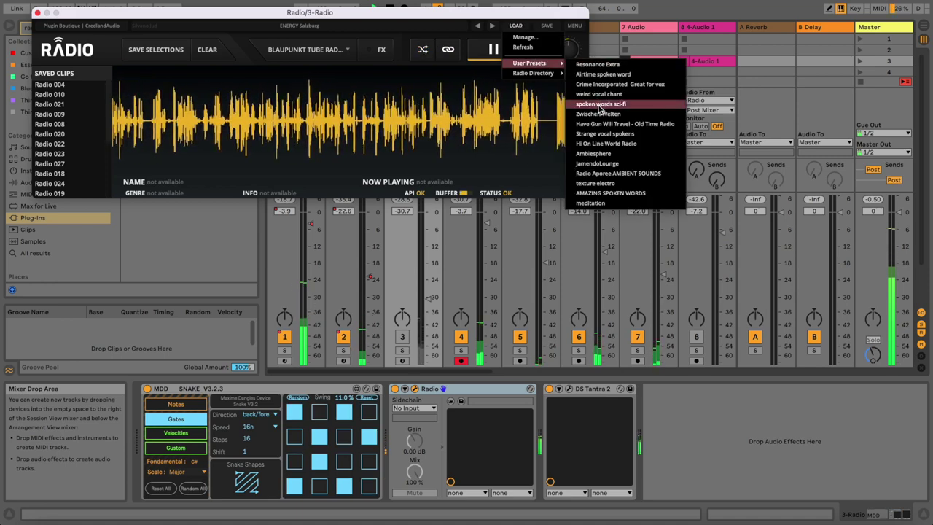
pyautogui.click(621, 174)
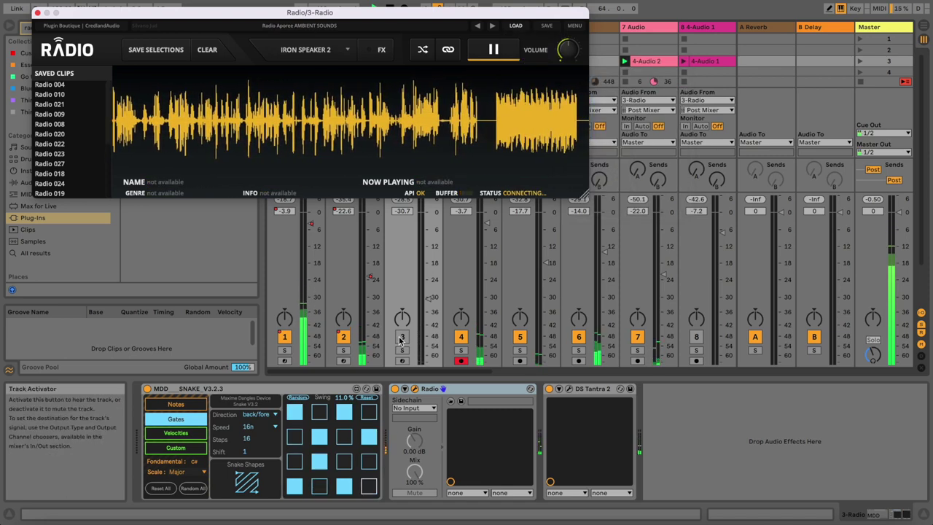
# Step: Reactivate the Radio track, randomize its DS Tantra 2 effect, and set the track's volume to -25.6 dB
pyautogui.moveTo(432, 312); pyautogui.dragTo(424, 298)
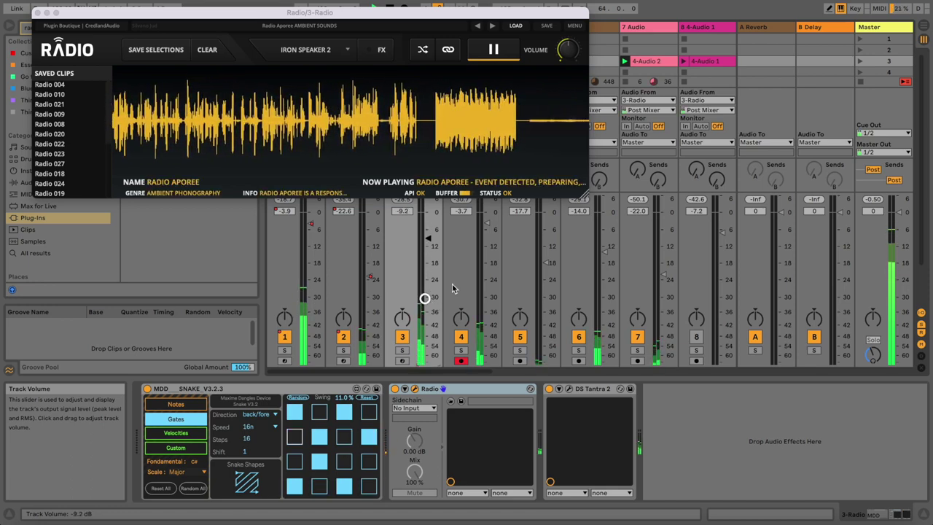
pyautogui.click(567, 388)
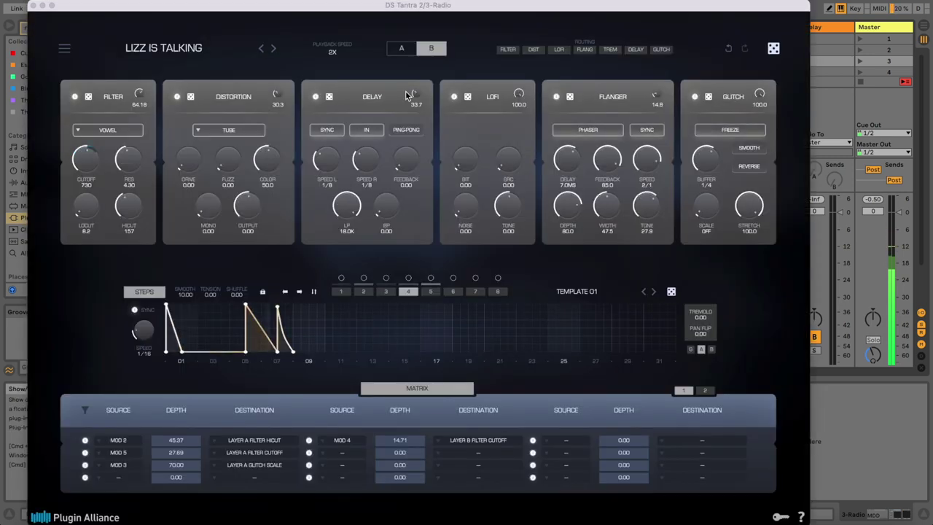
pyautogui.click(772, 53)
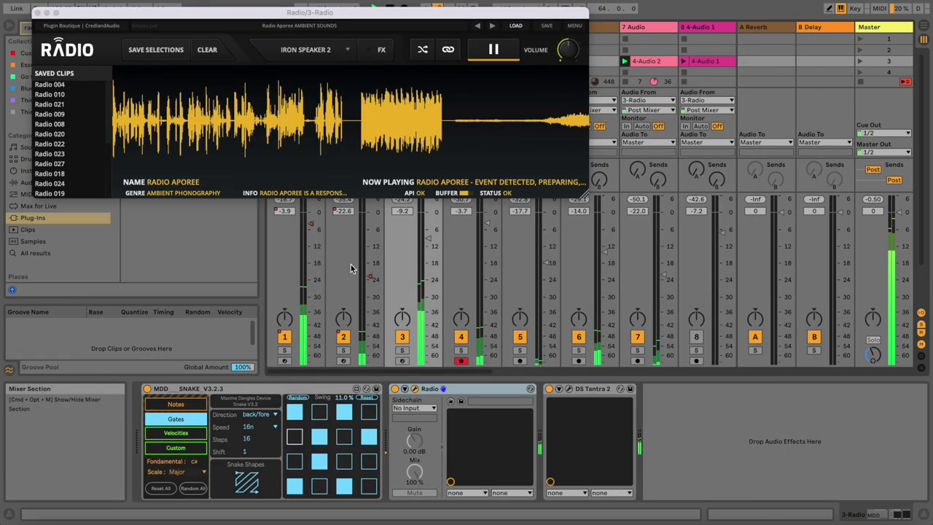
pyautogui.moveTo(428, 239); pyautogui.dragTo(428, 285)
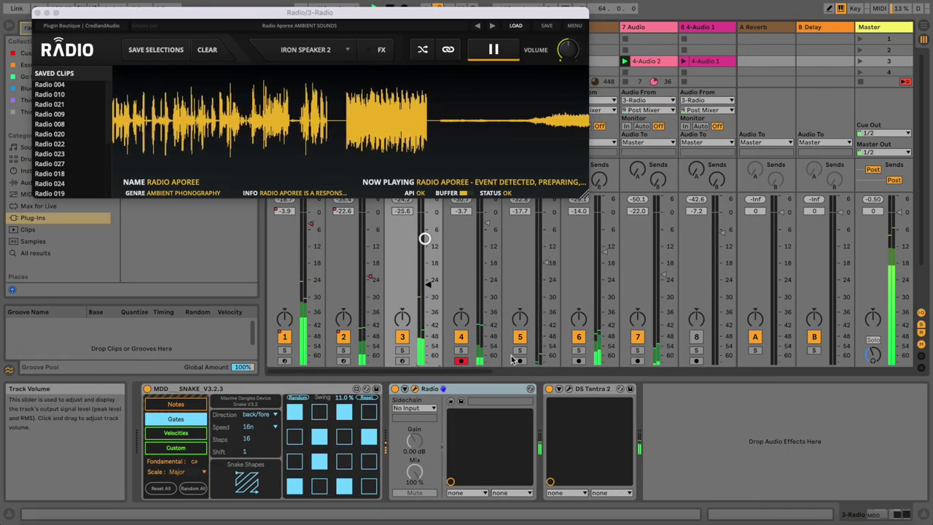
# Step: Try two more randomized DS Tantra 2 settings on the Radio track, and settle on the LUSH PAD EVOLVER preset
pyautogui.click(568, 388)
pyautogui.click(772, 51)
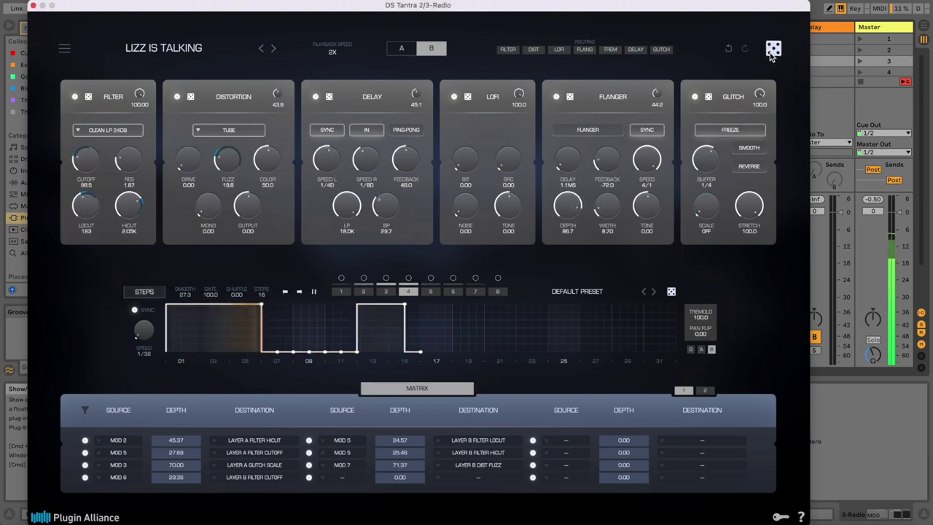
pyautogui.click(772, 51)
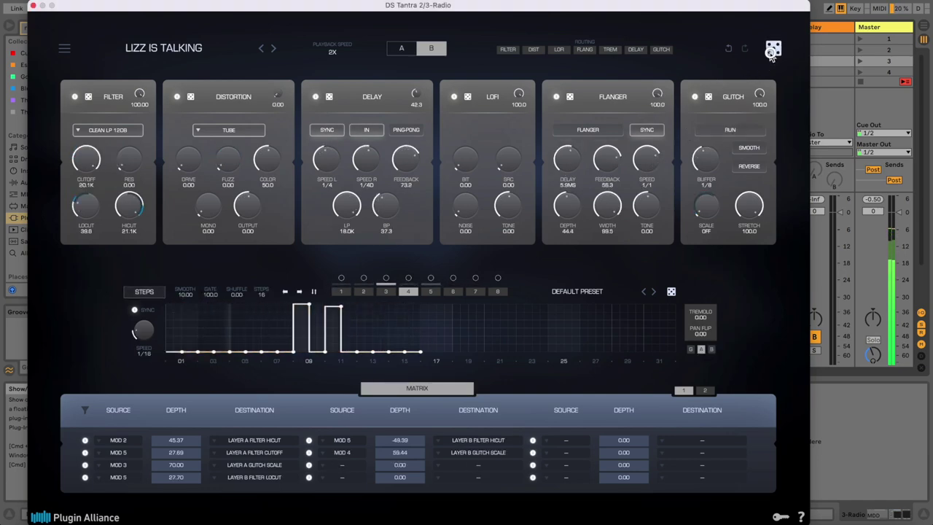
pyautogui.click(274, 48)
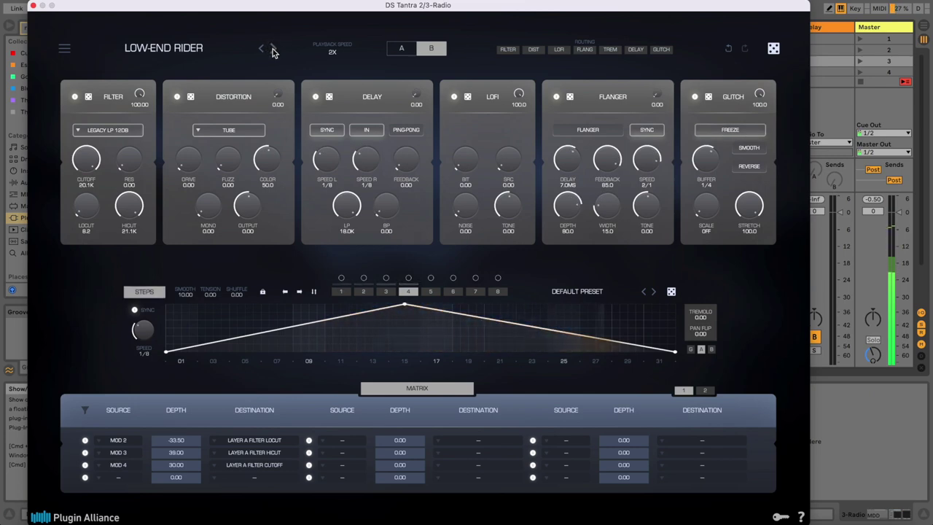
pyautogui.click(273, 48)
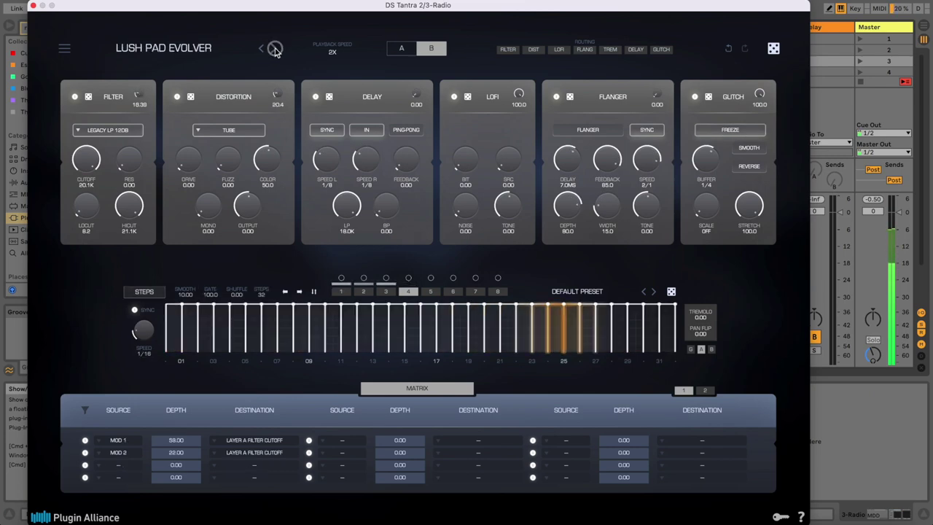
pyautogui.click(261, 48)
pyautogui.click(273, 48)
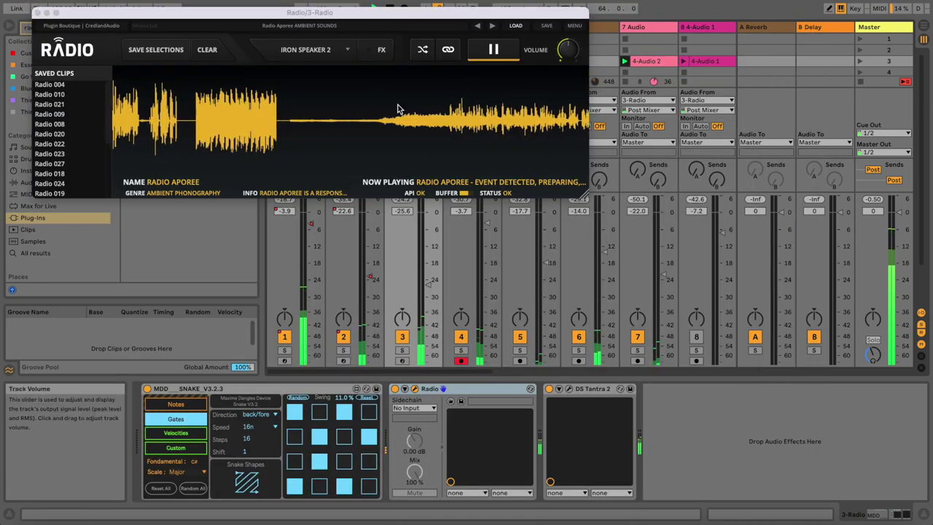
# Step: Close the Radio plug-in window and lower the Radio track's volume to -33.0 dB
pyautogui.click(36, 14)
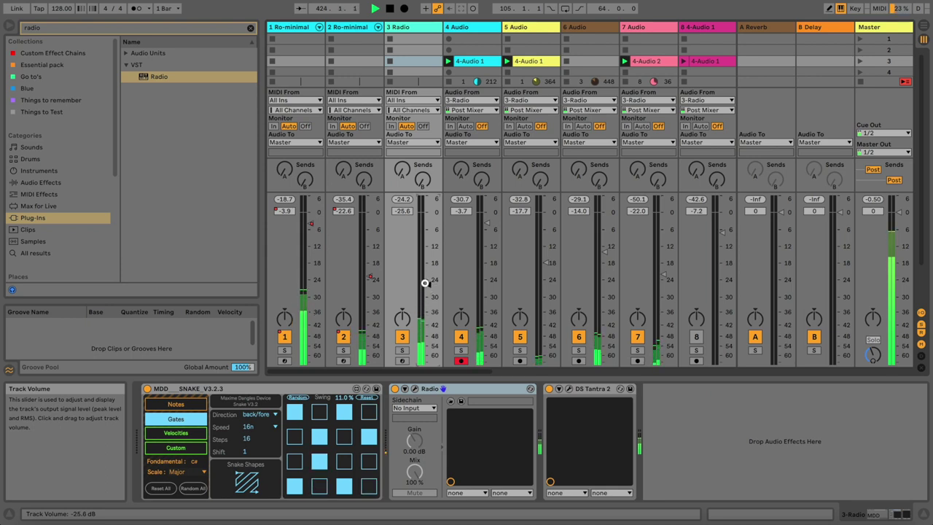
pyautogui.moveTo(423, 282); pyautogui.dragTo(423, 279)
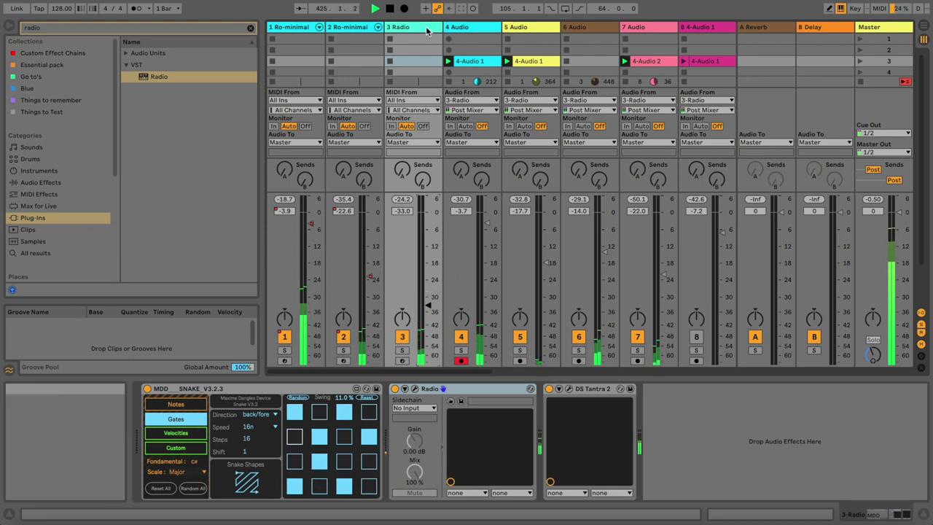
# Step: Insert an audio track after the Radio track, take its input from 3-Radio Post Mixer, and record a clip in scene 3
pyautogui.press('super+t')
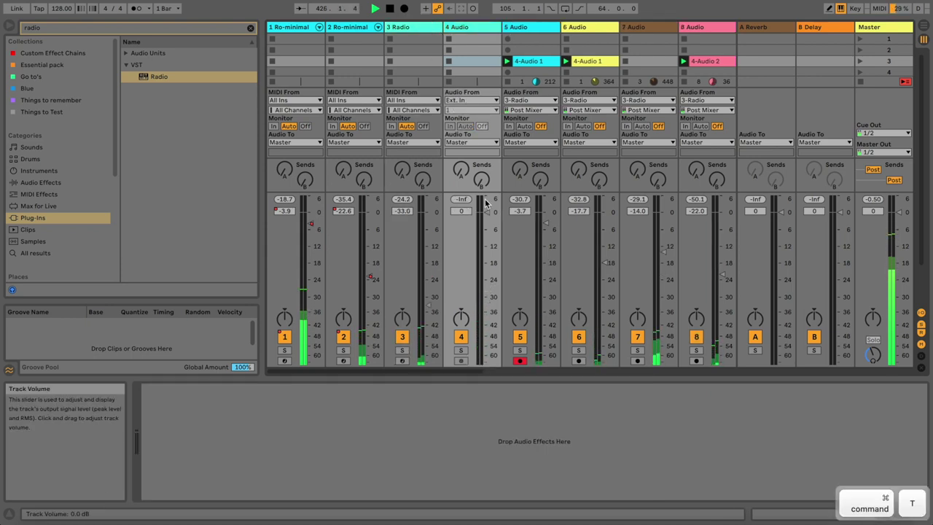
pyautogui.click(485, 102)
pyautogui.click(473, 146)
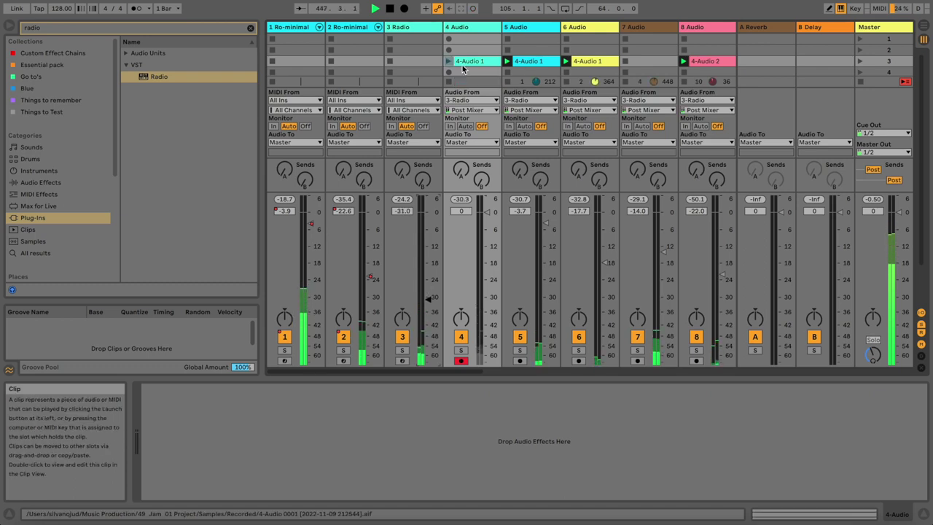
# Step: Launch the newly recorded 4-Audio 1 clip on track 4 and rename the track SFX
pyautogui.click(448, 60)
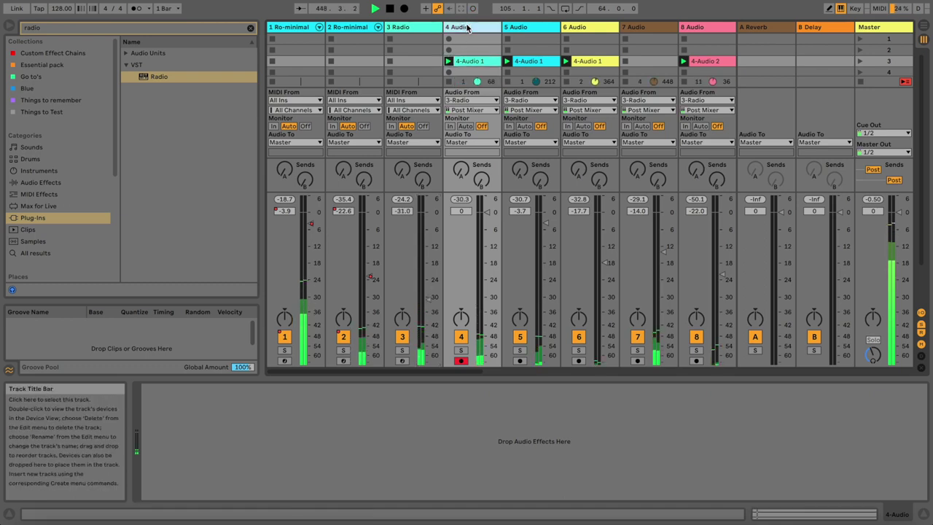
pyautogui.write('SFX')
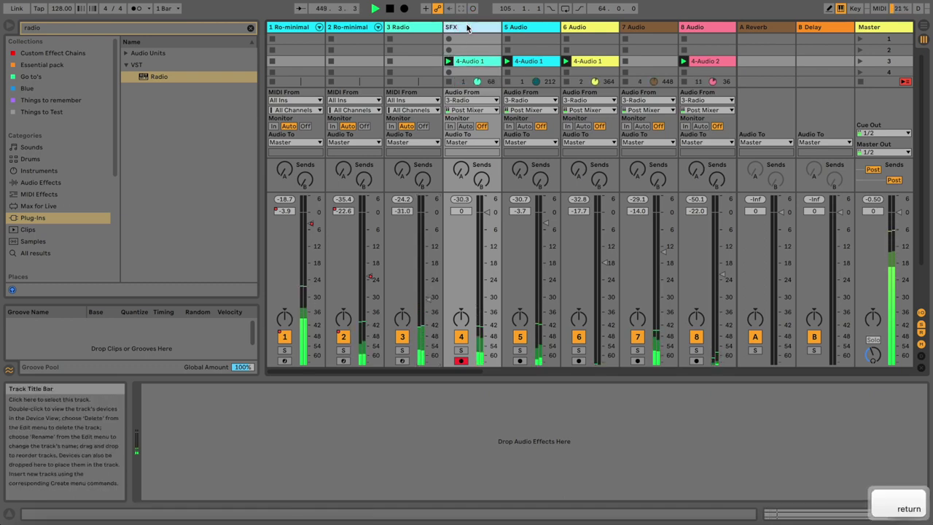
pyautogui.click(452, 362)
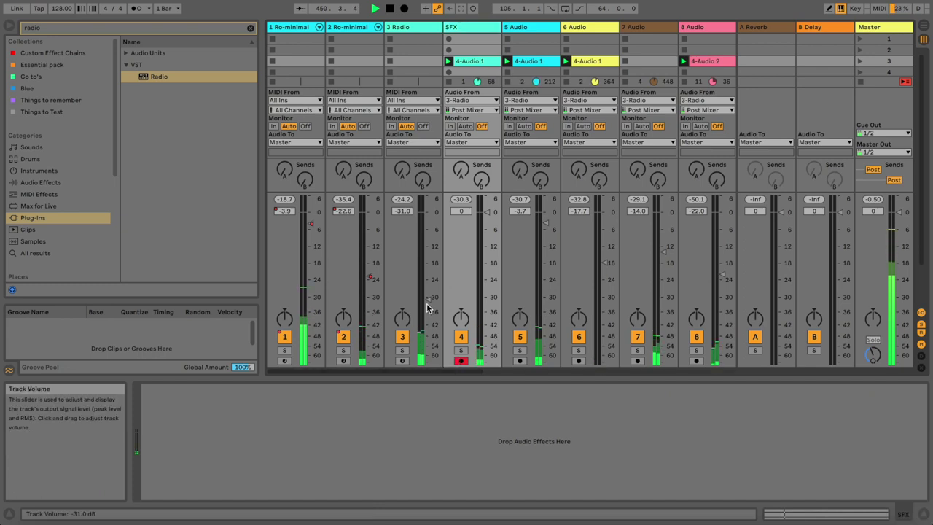
# Step: Lower the Radio track's volume to -42.0 dB and step its DS Tantra 2 presets forward to SEQ SUBTLE GROOVE
pyautogui.click(397, 61)
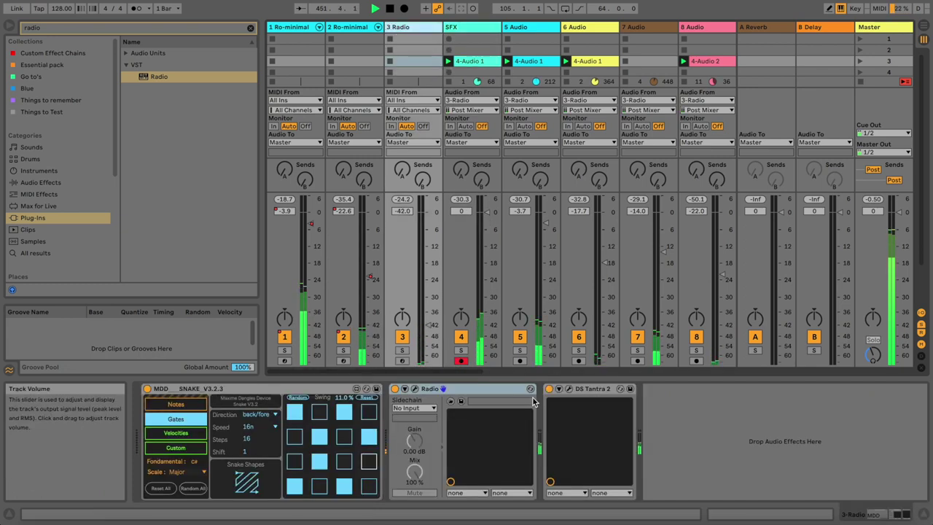
pyautogui.click(567, 388)
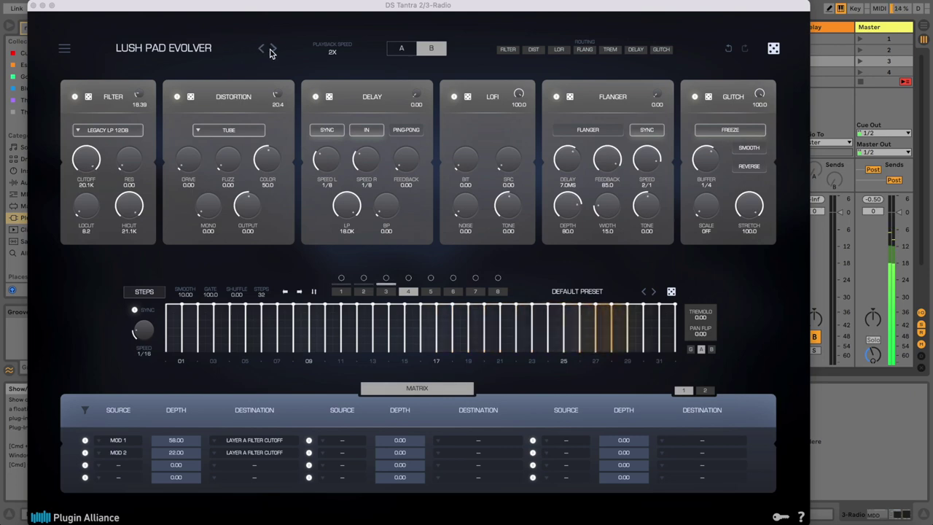
pyautogui.click(270, 49)
pyautogui.click(271, 49)
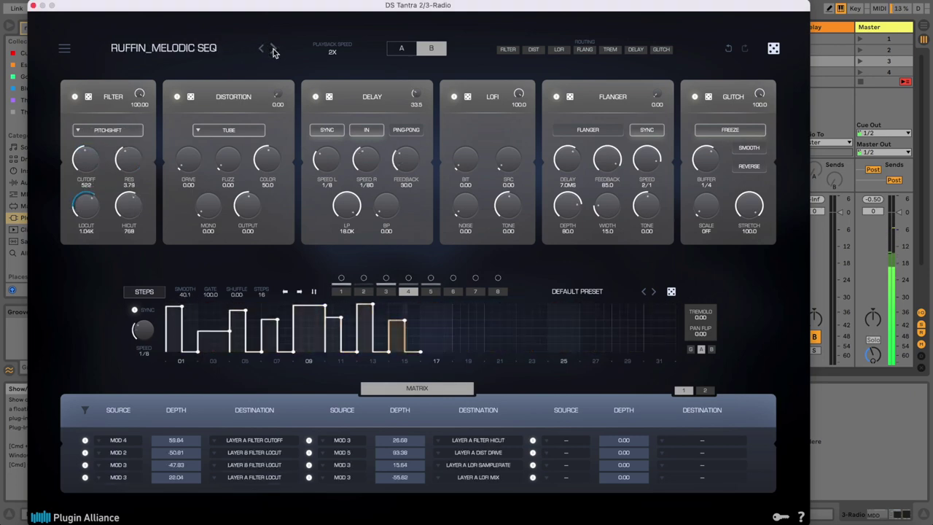
pyautogui.click(273, 51)
pyautogui.click(273, 49)
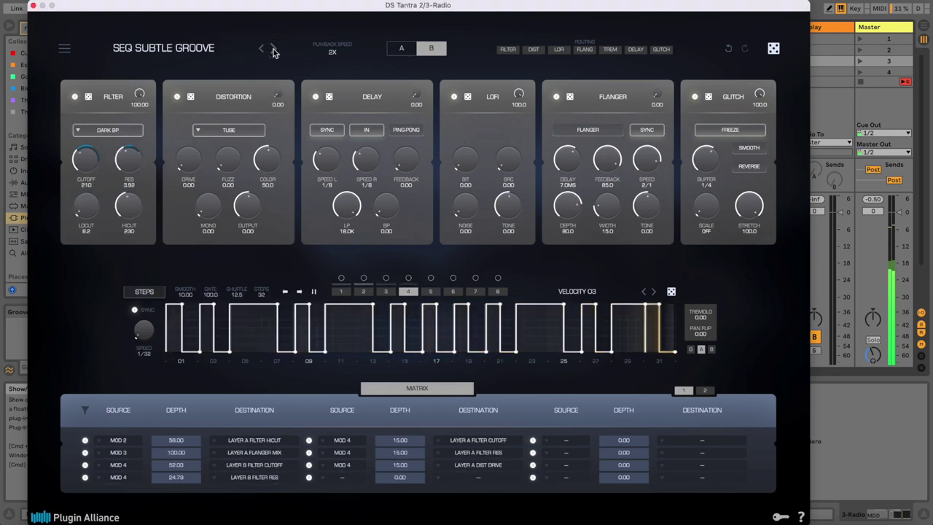
pyautogui.click(33, 6)
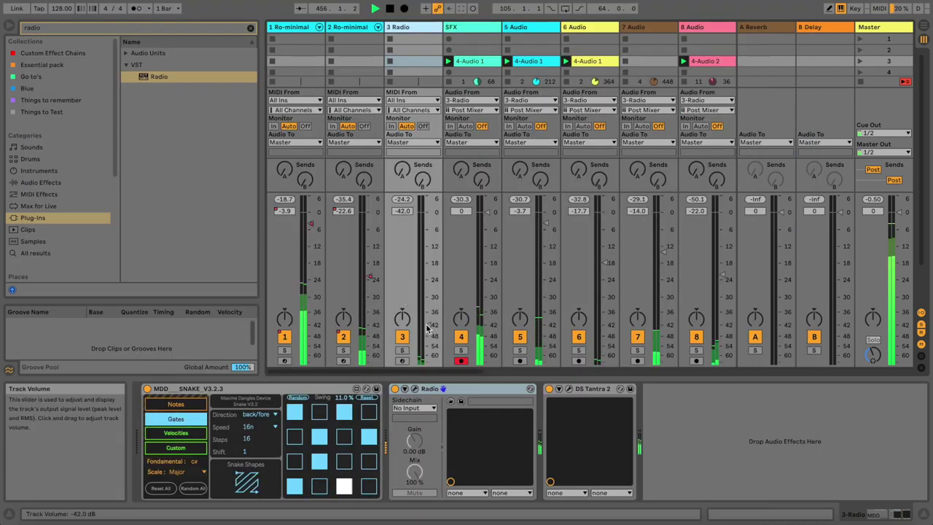
# Step: Solo the Radio track with its volume at -37.4 dB and load the SFX LONG BUILD UP preset in DS Tantra 2
pyautogui.click(405, 350)
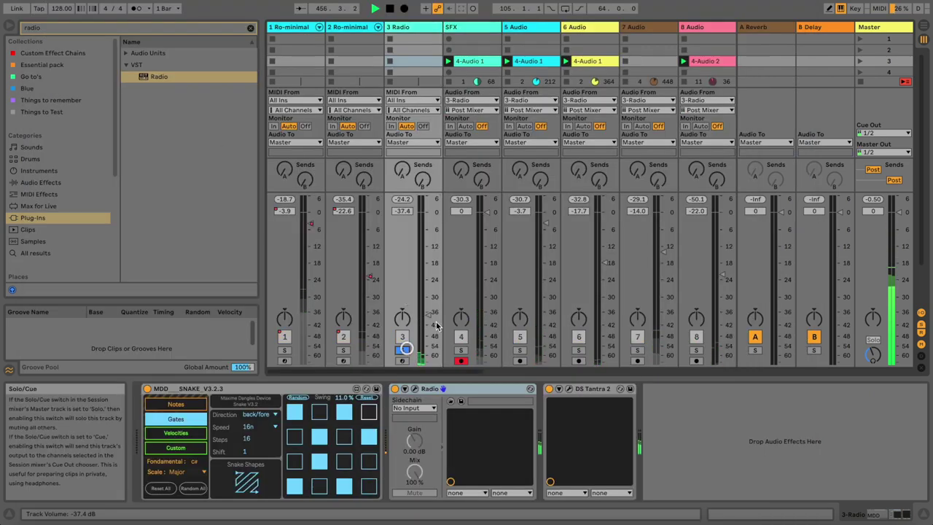
pyautogui.click(569, 390)
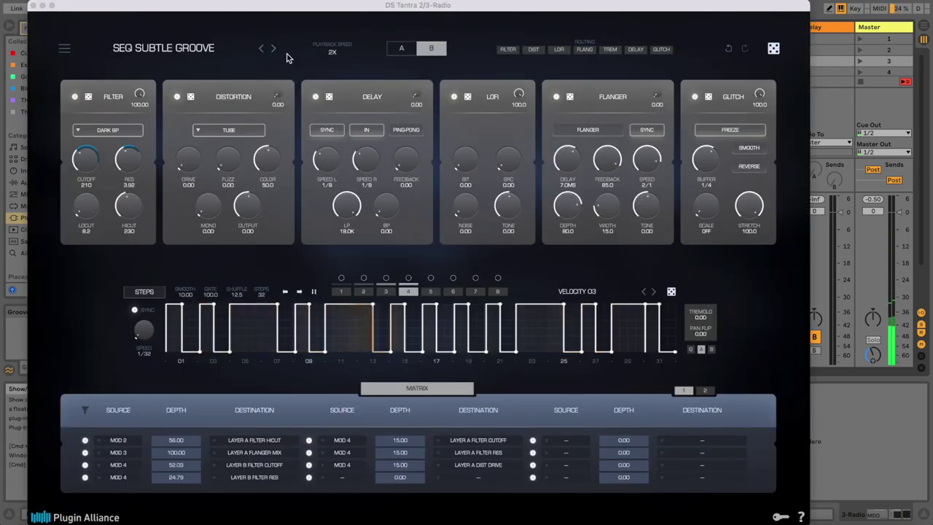
pyautogui.click(274, 50)
# Step: Set the DS Tantra 2 playback speed to 1x and switch to layer A
pyautogui.click(332, 51)
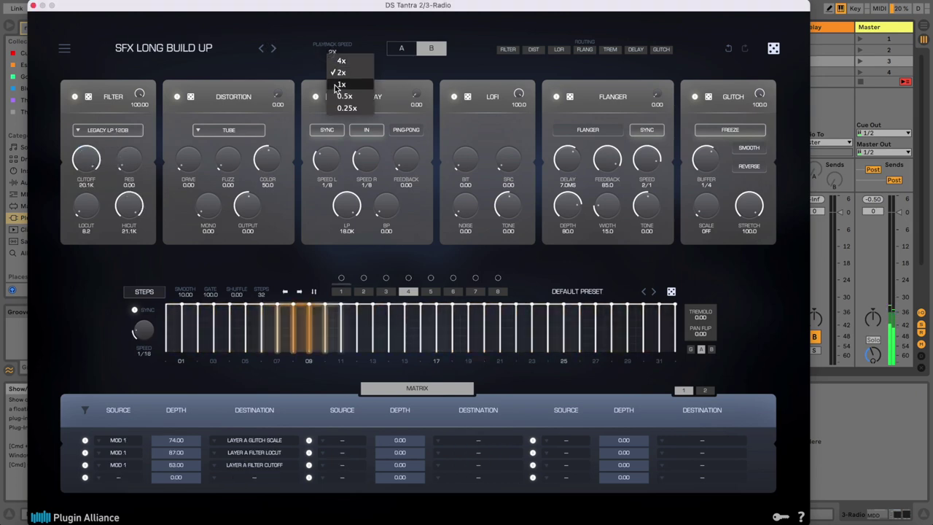
pyautogui.click(334, 85)
pyautogui.click(401, 48)
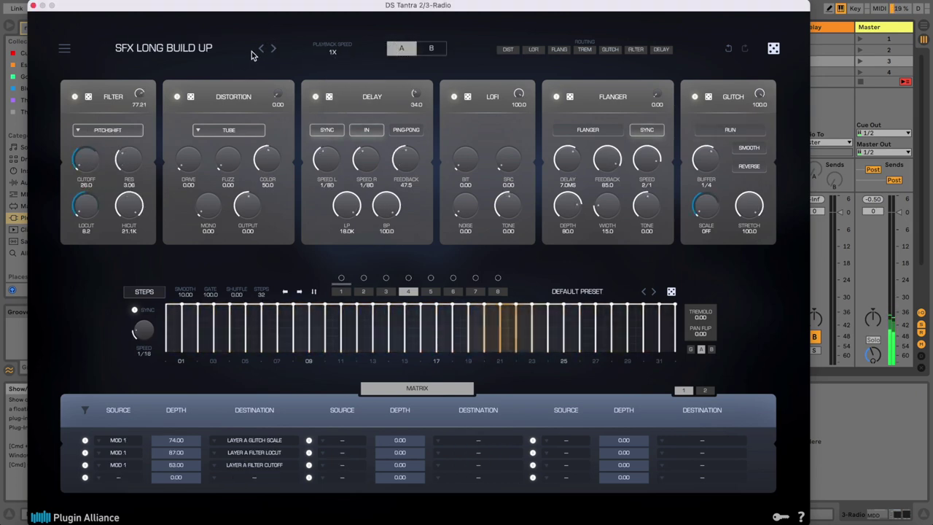
# Step: Step through the following DS Tantra 2 presets, past SFX_TOP_MOVER and SFX_TOP_MOVER_01 DIRTY, to SUBBY BASS SEQ
pyautogui.click(274, 49)
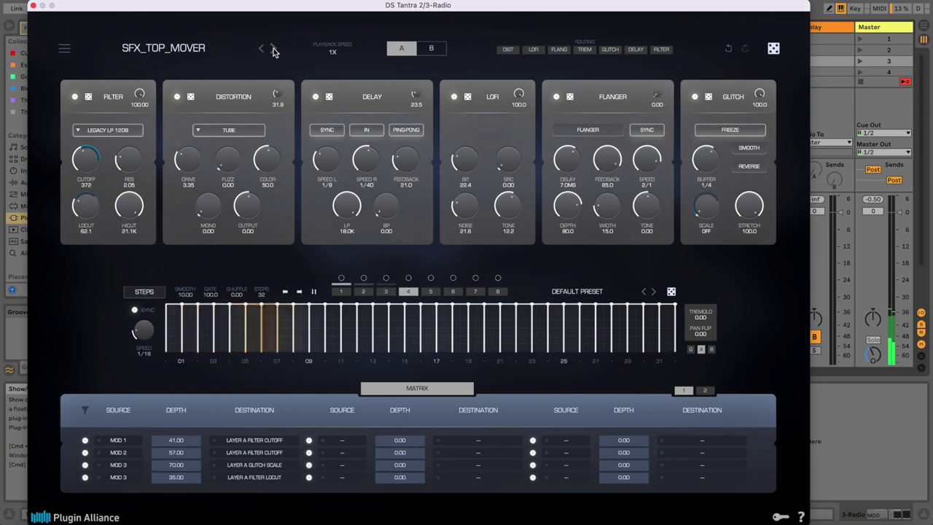
pyautogui.click(274, 48)
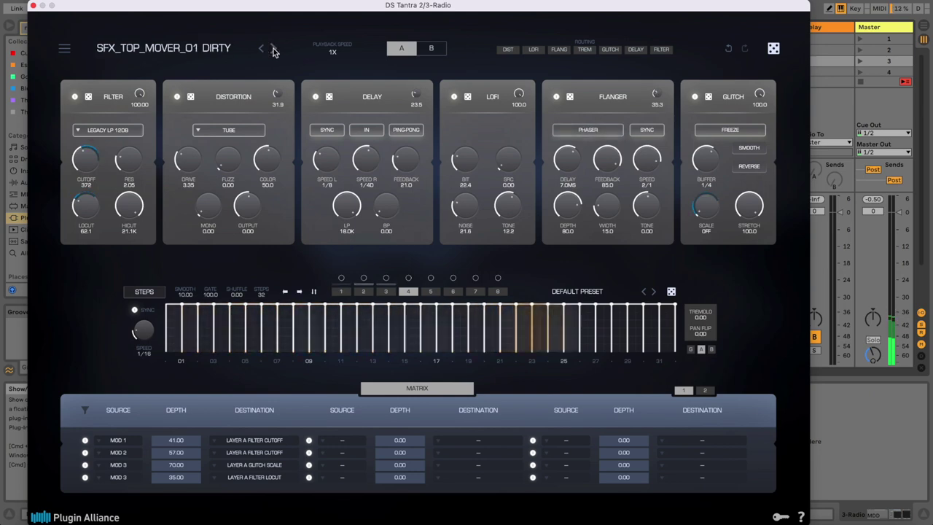
pyautogui.click(274, 49)
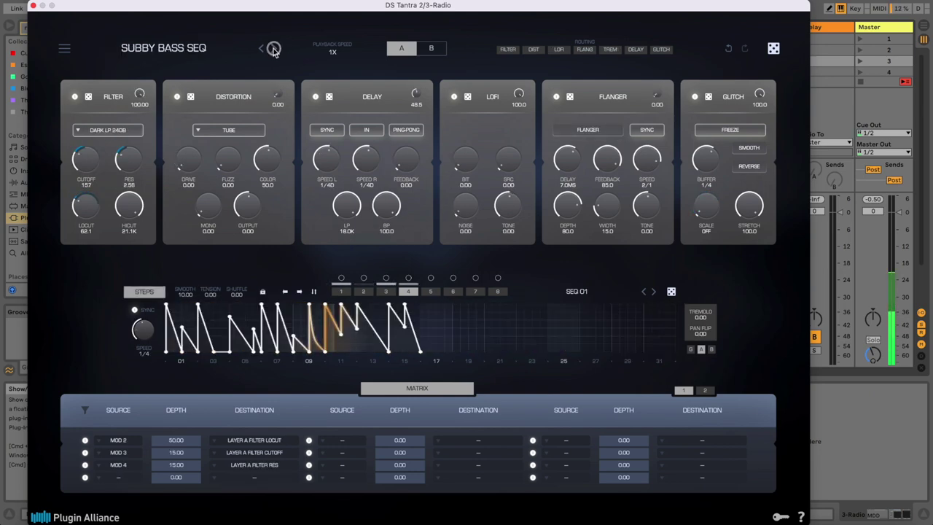
# Step: Step the DS Tantra 2 presets forward past SUBTLE BURPEE, TALKING LIZZ, DIST OUTBREAK and DIST TERMITE to DIST WASTELAND
pyautogui.click(274, 49)
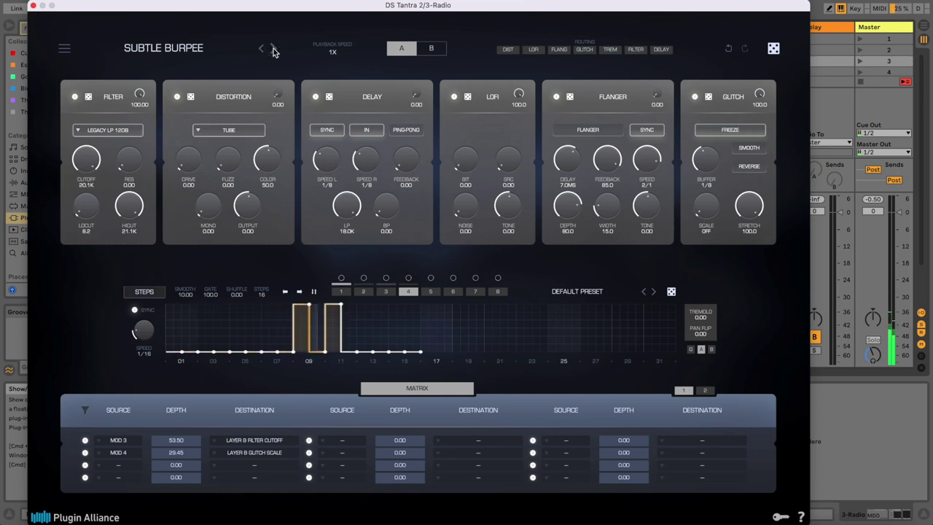
pyautogui.click(274, 49)
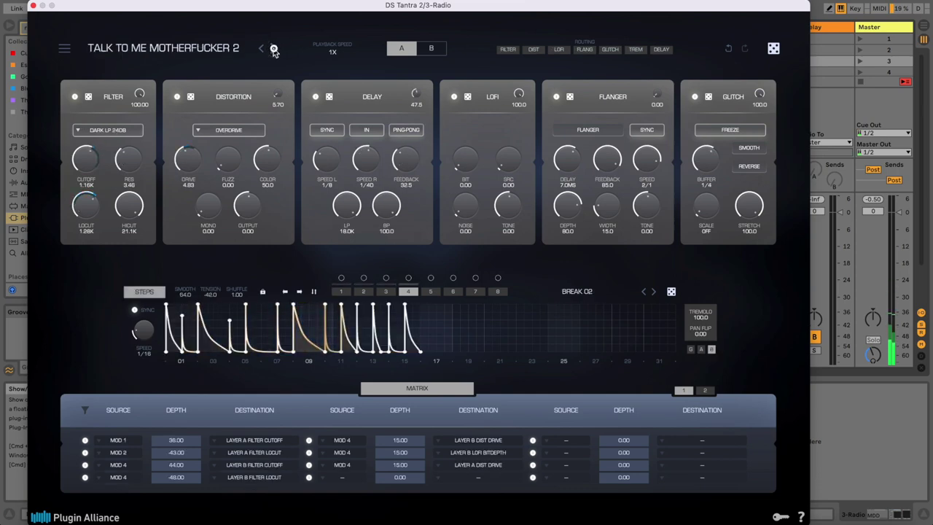
pyautogui.click(274, 49)
pyautogui.click(274, 49)
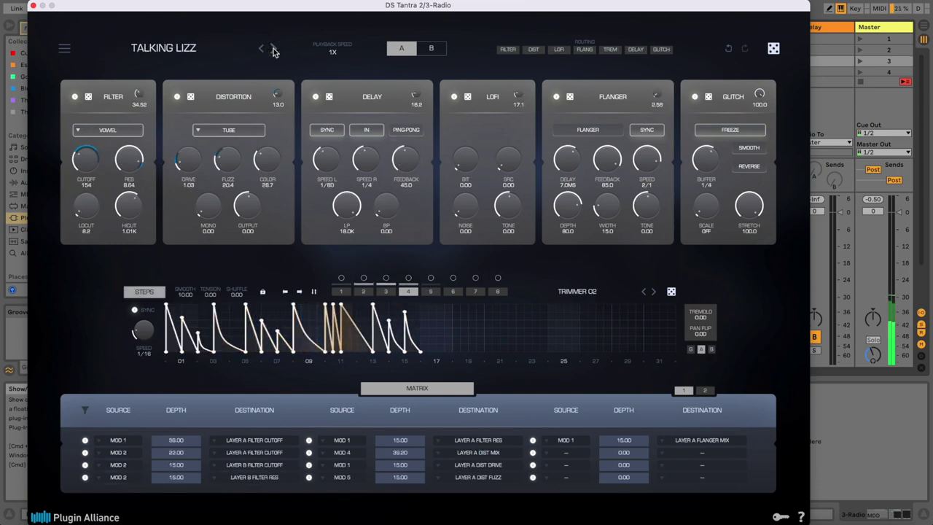
pyautogui.click(274, 49)
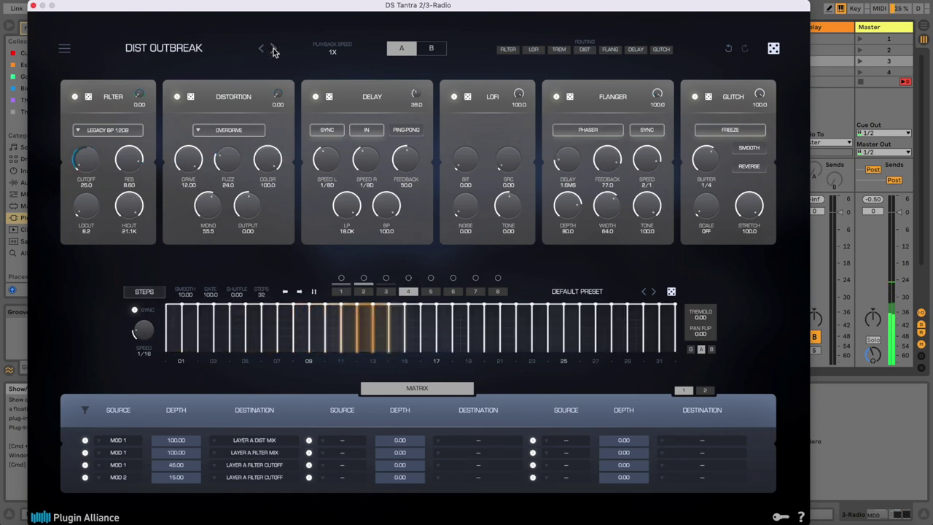
pyautogui.click(274, 48)
pyautogui.click(274, 49)
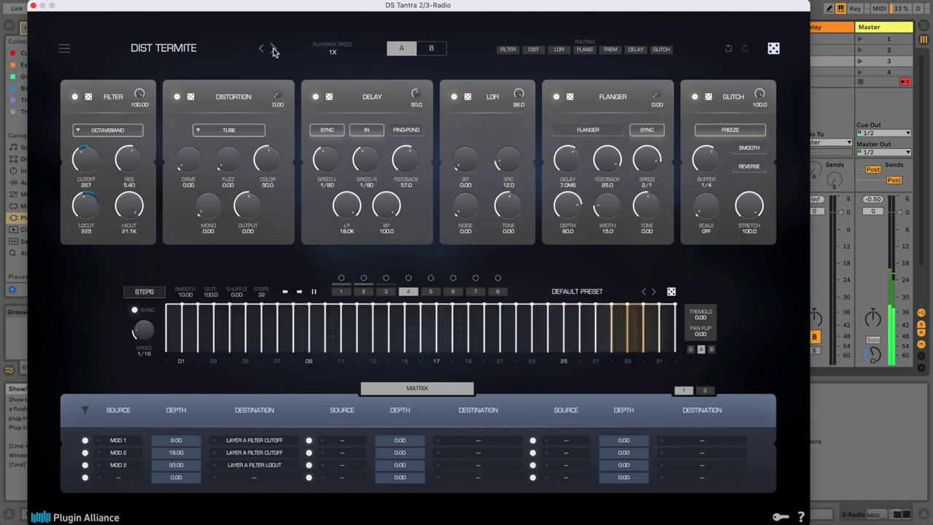
pyautogui.click(273, 48)
# Step: Load the FLT Eagle preset from the XP 3 set in DS Tantra 2 and randomize its settings
pyautogui.click(226, 52)
pyautogui.moveTo(270, 169)
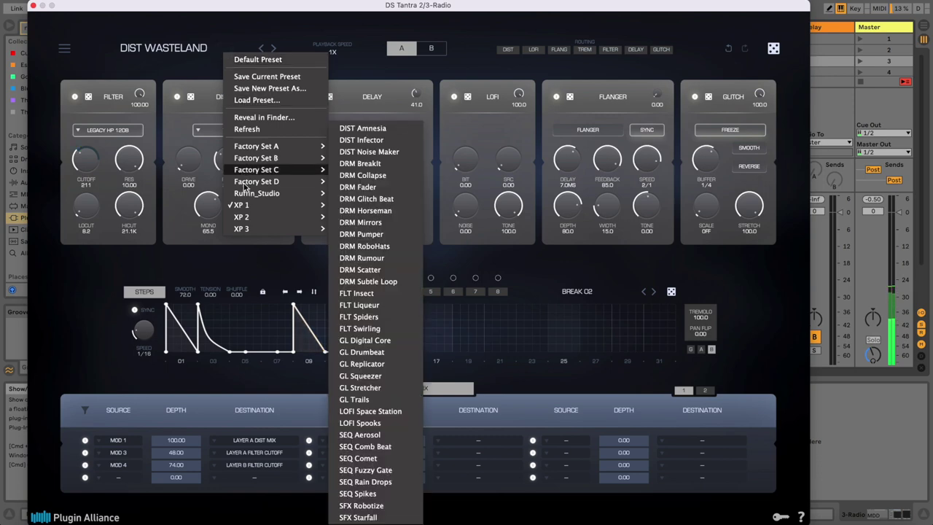
pyautogui.moveTo(306, 231)
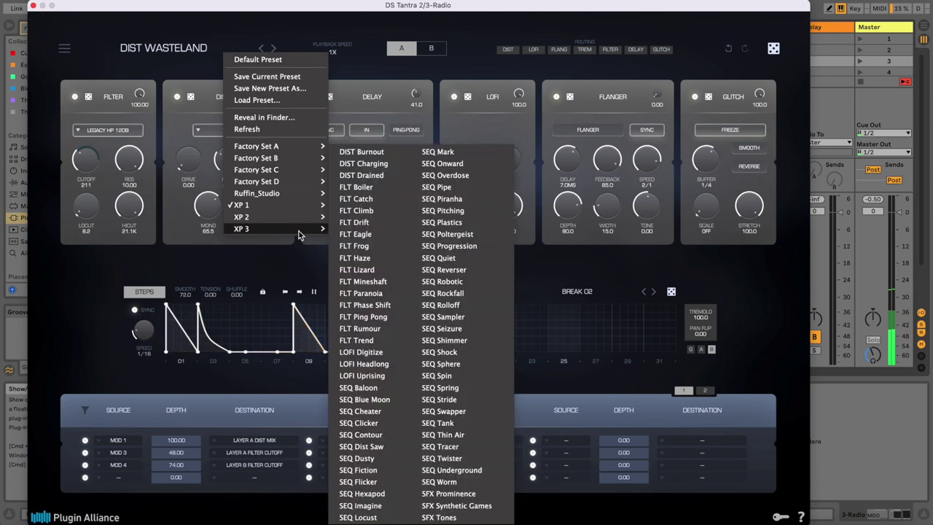
pyautogui.click(358, 231)
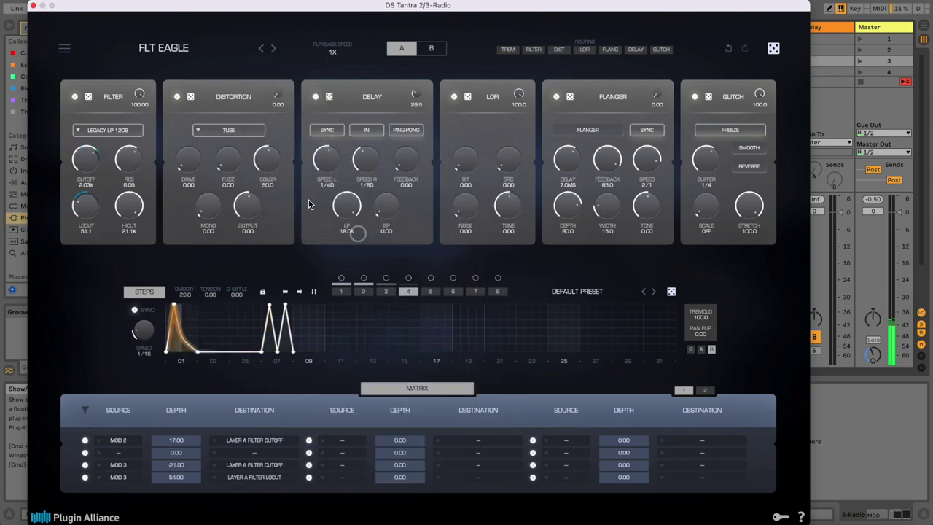
pyautogui.click(773, 48)
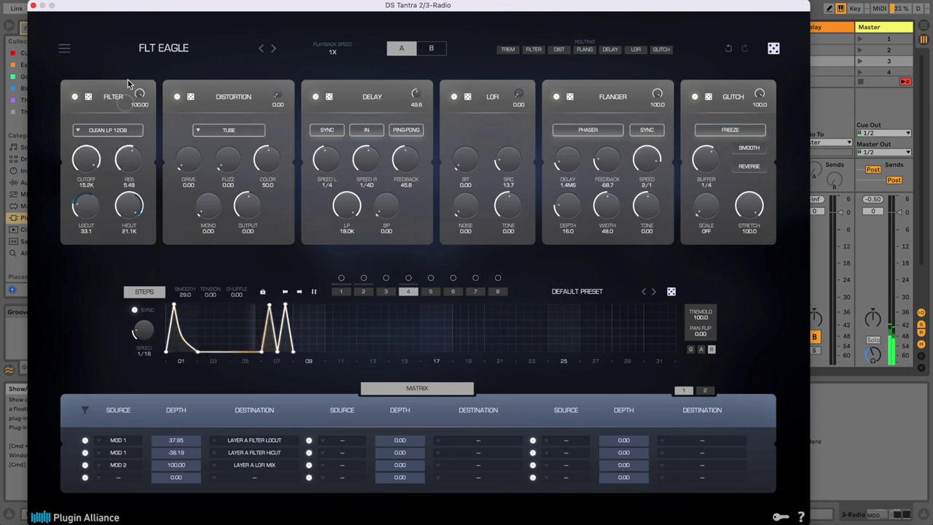
# Step: Set the distortion drive to 5.51 and the distortion mix to 28.4, and close the DS Tantra 2 window
pyautogui.moveTo(187, 154); pyautogui.dragTo(190, 113)
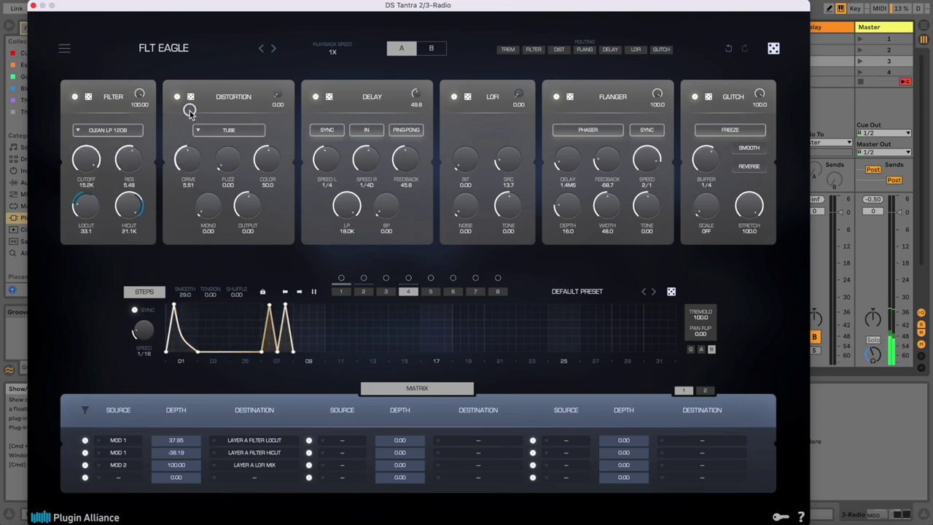
pyautogui.moveTo(276, 95); pyautogui.dragTo(268, 69)
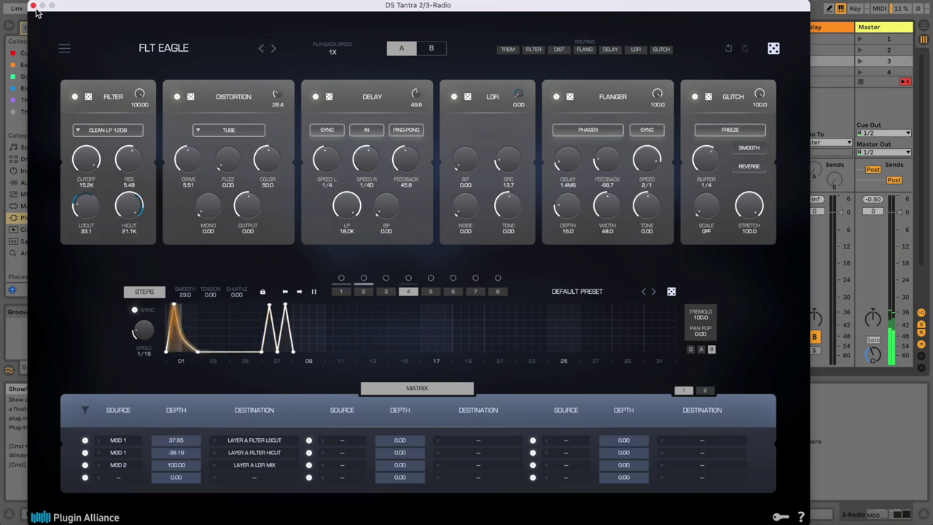
pyautogui.click(32, 6)
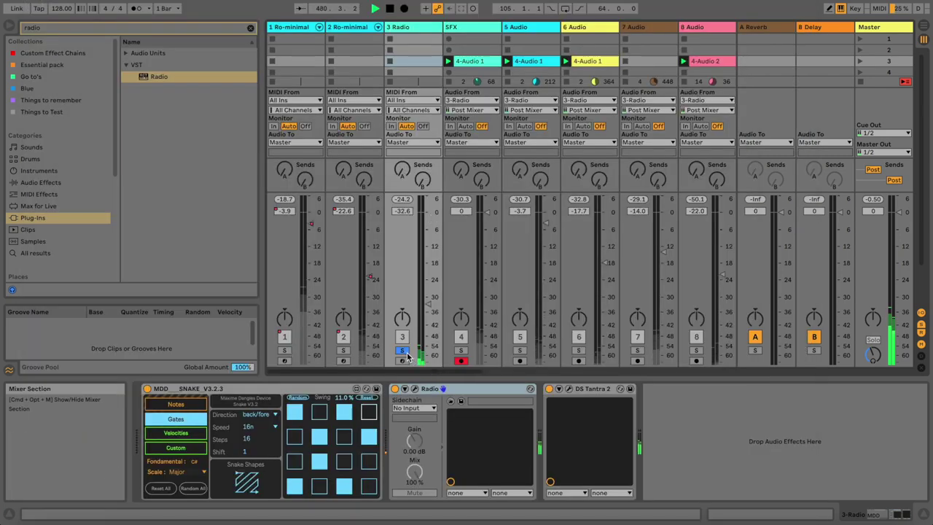
# Step: Solo both Ro-minimal tracks and the SFX track alongside Radio, and lower the SFX track's volume to -22.3 dB
pyautogui.click(342, 350)
pyautogui.click(284, 350)
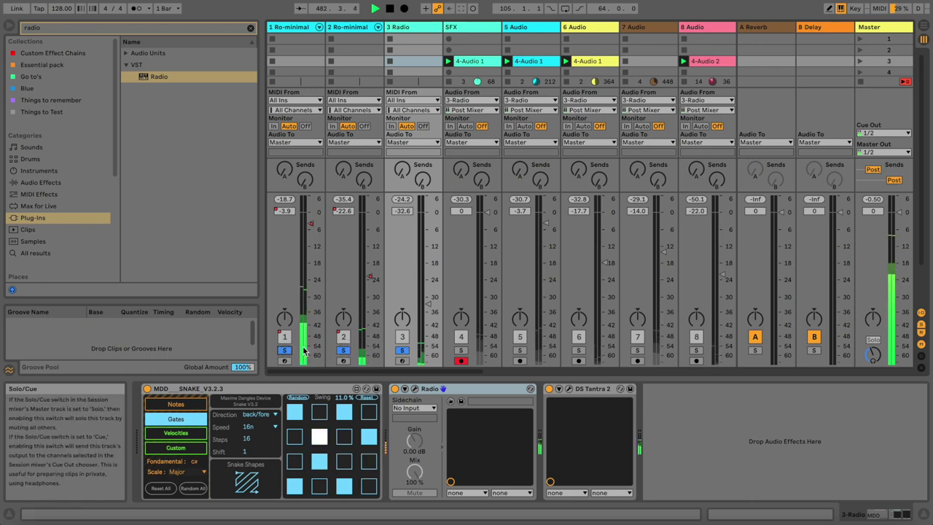
pyautogui.click(462, 350)
pyautogui.click(462, 350)
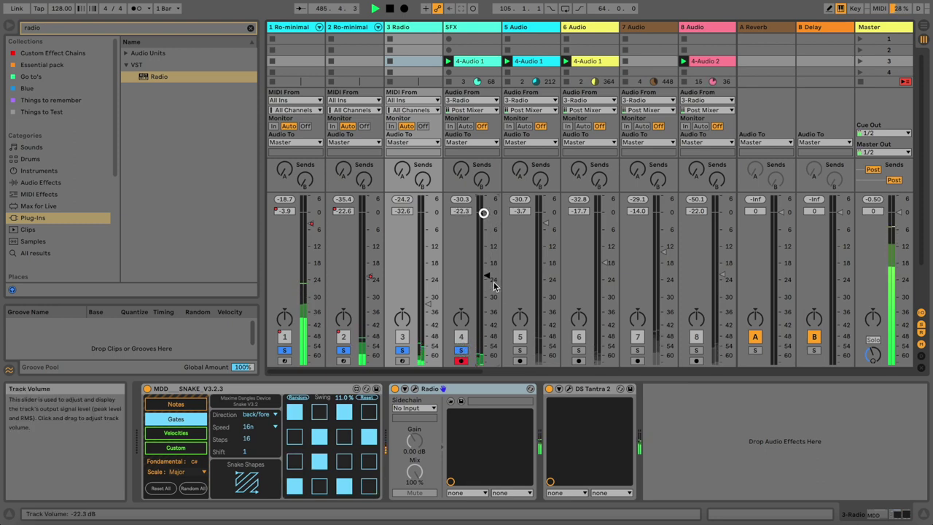
# Step: Add audio tracks 5, 6 and 8 to the solo, setting track 5 to -4.0 dB and track 6 to -16.6 dB
pyautogui.click(518, 351)
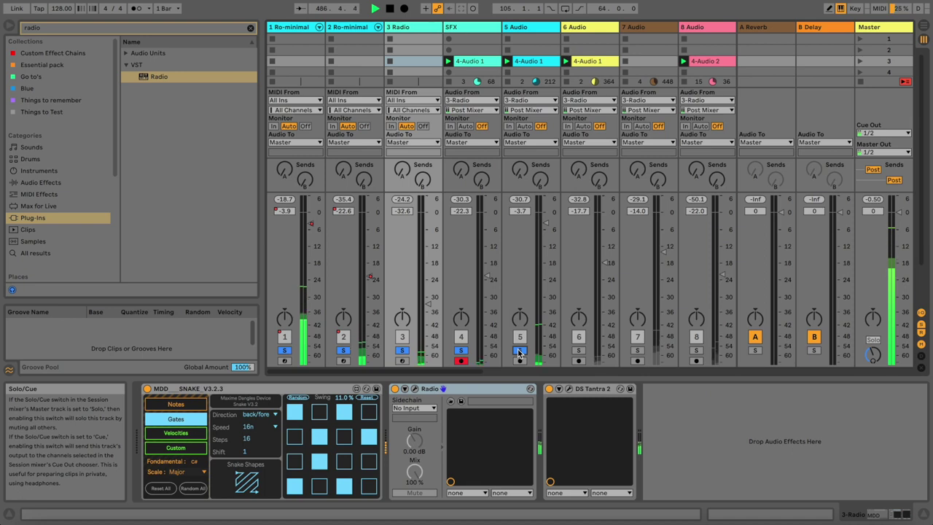
pyautogui.moveTo(545, 222); pyautogui.dragTo(545, 225)
pyautogui.click(579, 350)
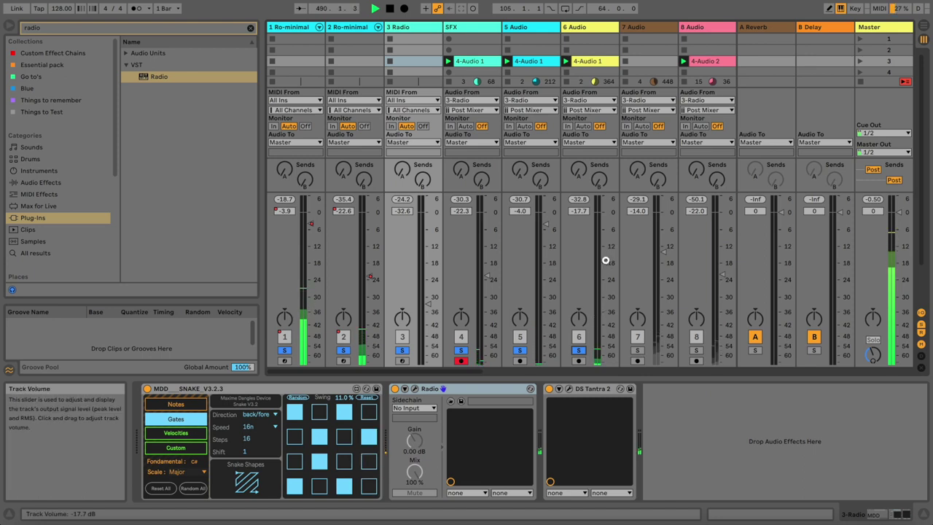
pyautogui.moveTo(604, 260); pyautogui.dragTo(602, 257)
pyautogui.click(696, 350)
# Step: Solo the 80s Beat and 07_ATMOSP tracks with their volumes at -55.5 dB and -49.0 dB
pyautogui.moveTo(471, 373); pyautogui.dragTo(543, 368)
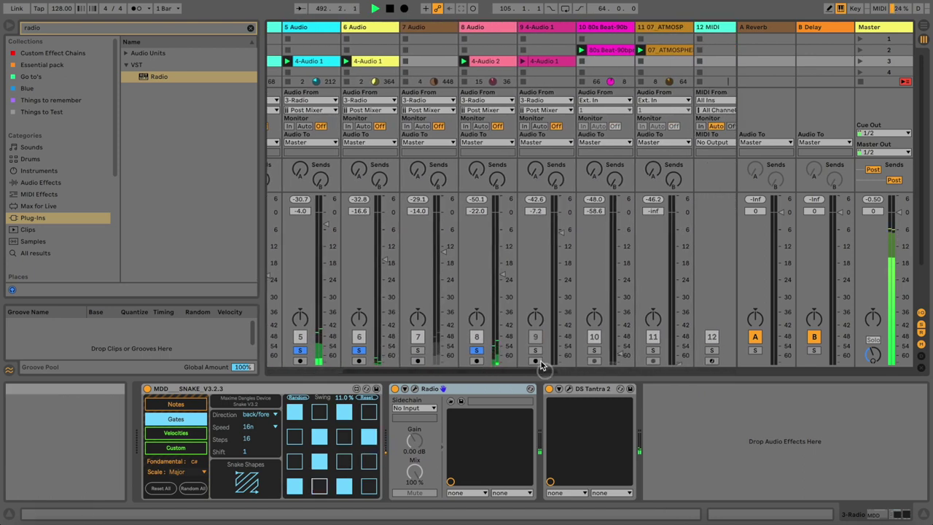
pyautogui.hscroll(3, 536, 370)
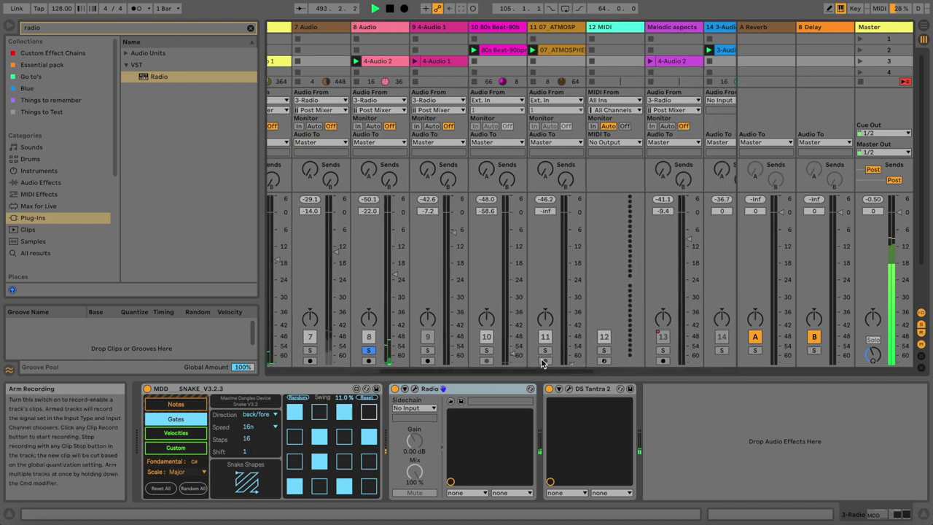
pyautogui.click(544, 350)
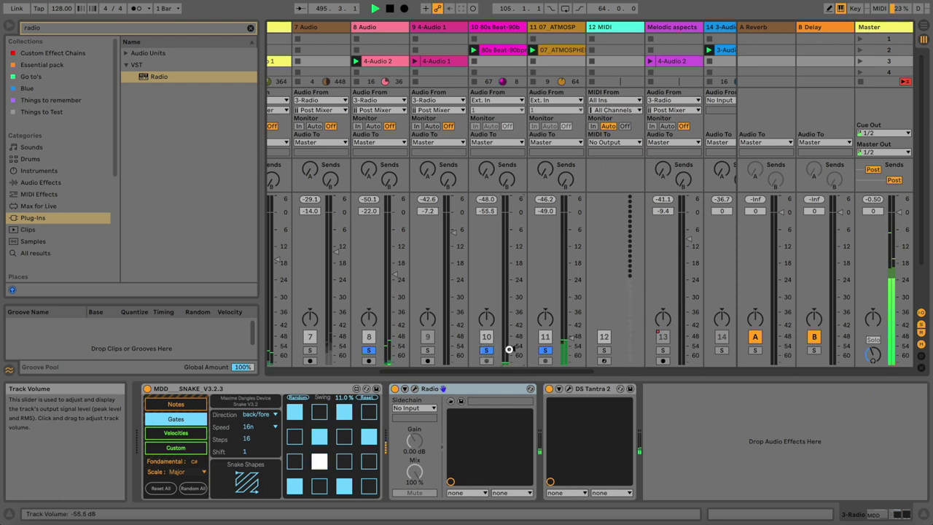
pyautogui.scroll(-3, 509, 350)
# Step: Solo tracks 14, 15 and 16, and lower track 15's volume to -20.1 dB
pyautogui.moveTo(510, 370); pyautogui.dragTo(585, 369)
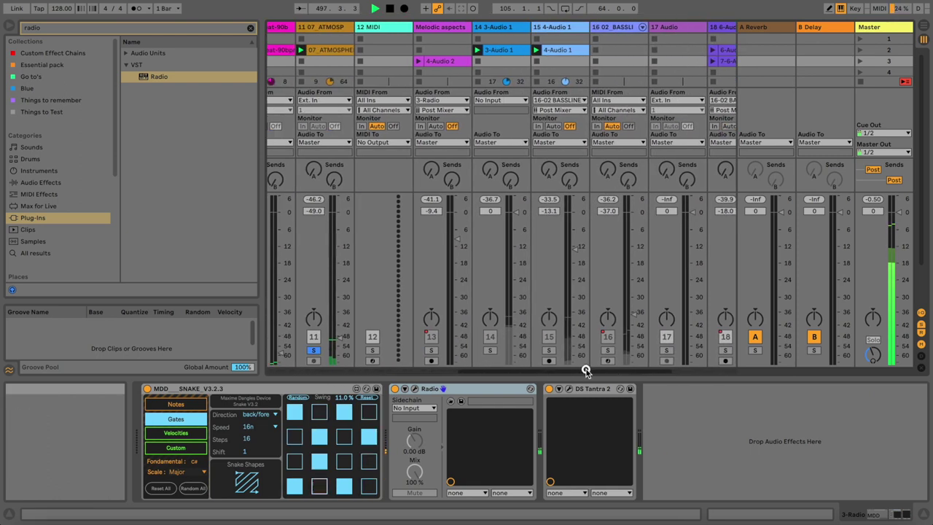
pyautogui.click(492, 350)
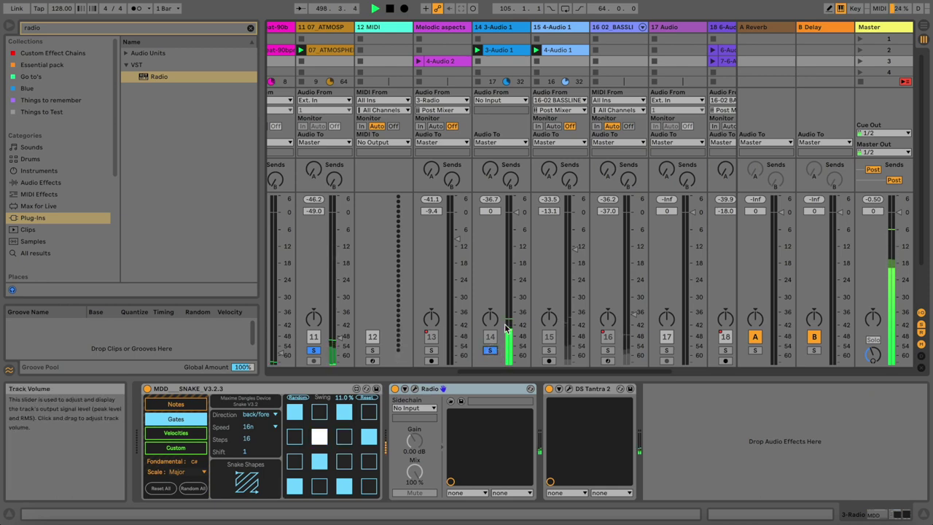
pyautogui.click(550, 351)
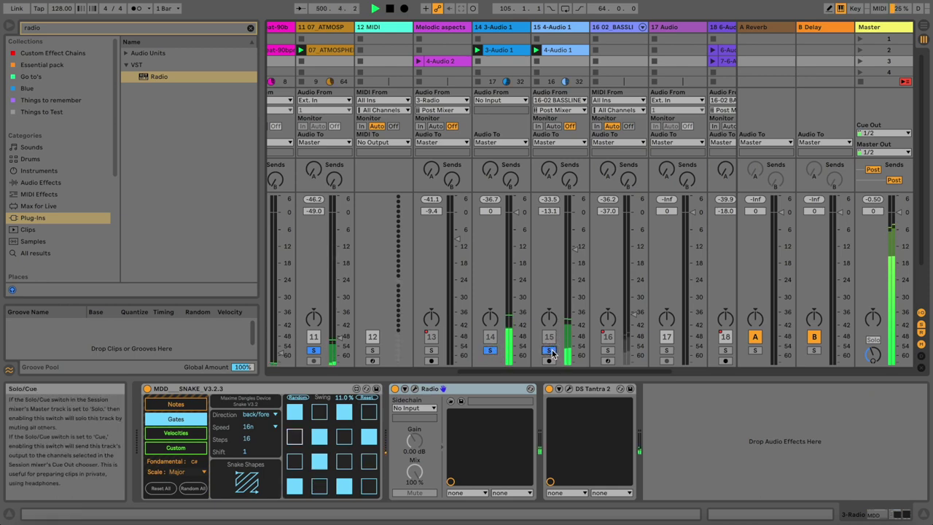
pyautogui.moveTo(572, 250); pyautogui.dragTo(574, 267)
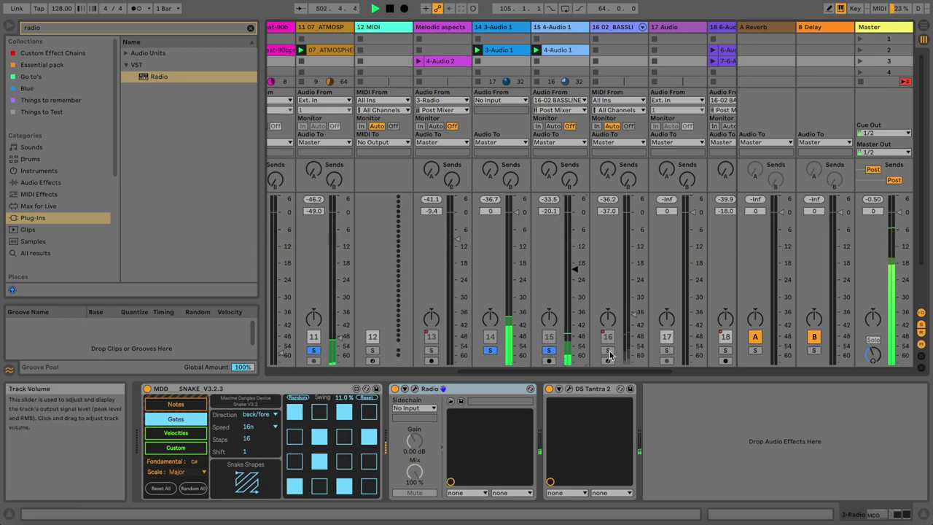
pyautogui.click(608, 351)
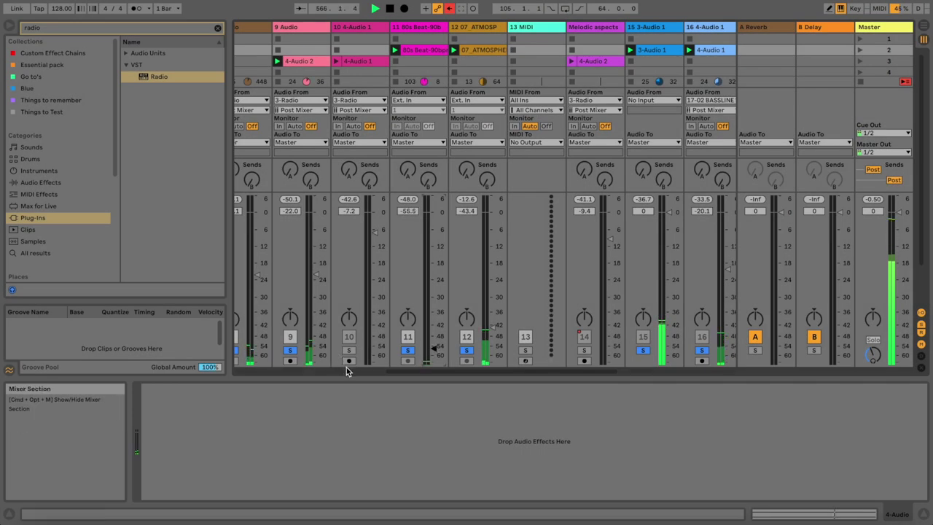
# Step: Solo track 10, launch its 4-Audio 1 clip and lower its volume to -43.4 dB
pyautogui.moveTo(407, 370); pyautogui.dragTo(381, 370)
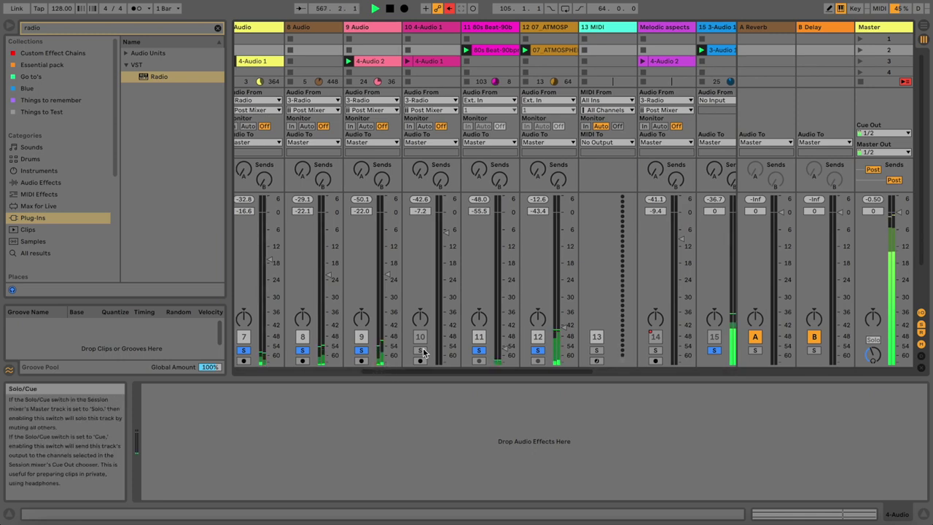
pyautogui.click(435, 289)
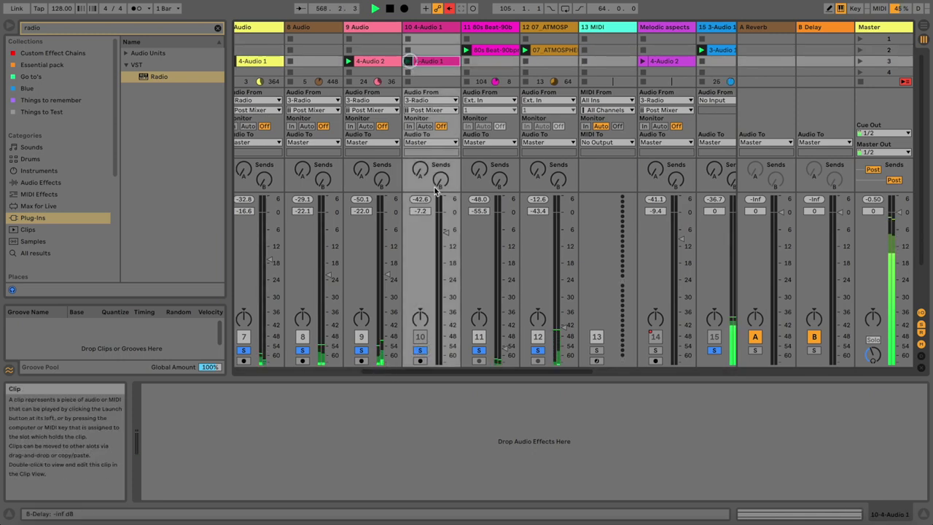
pyautogui.moveTo(446, 233); pyautogui.dragTo(442, 234)
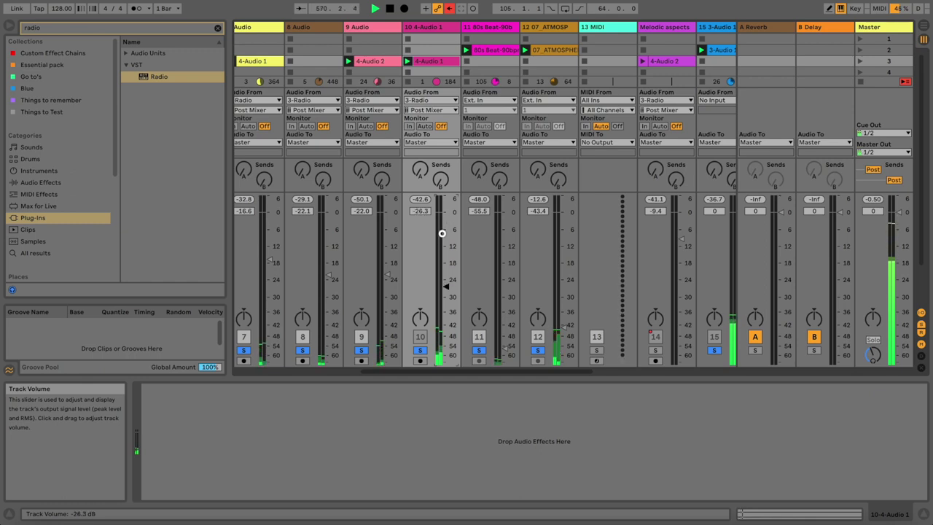
pyautogui.moveTo(442, 232); pyautogui.dragTo(442, 234)
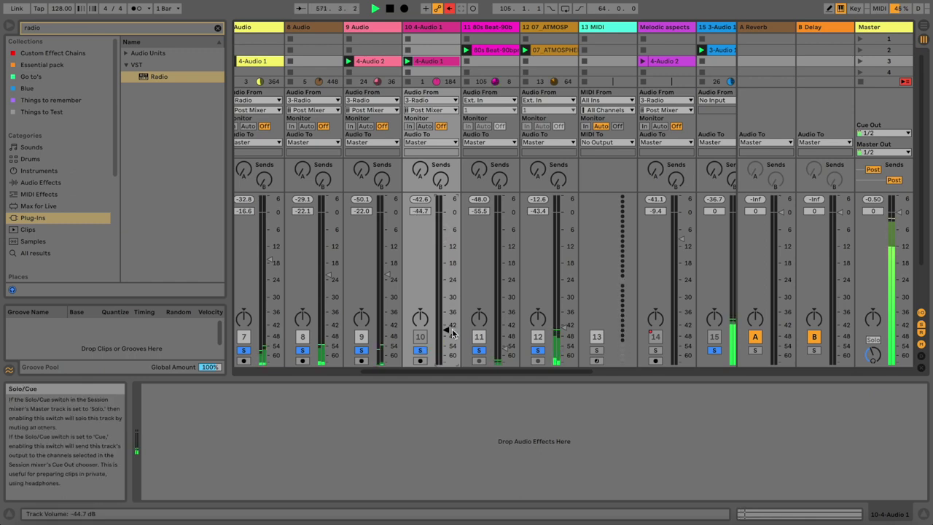
# Step: Raise the volume of 8 Audio to -17.5 dB and of 7 Audio to -12.7 dB
pyautogui.moveTo(452, 373); pyautogui.dragTo(480, 374)
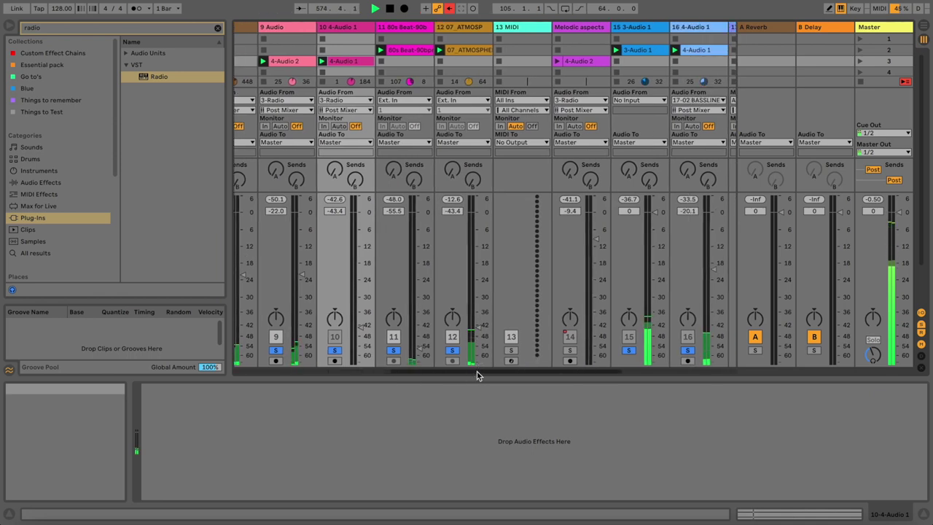
pyautogui.moveTo(478, 372); pyautogui.dragTo(306, 371)
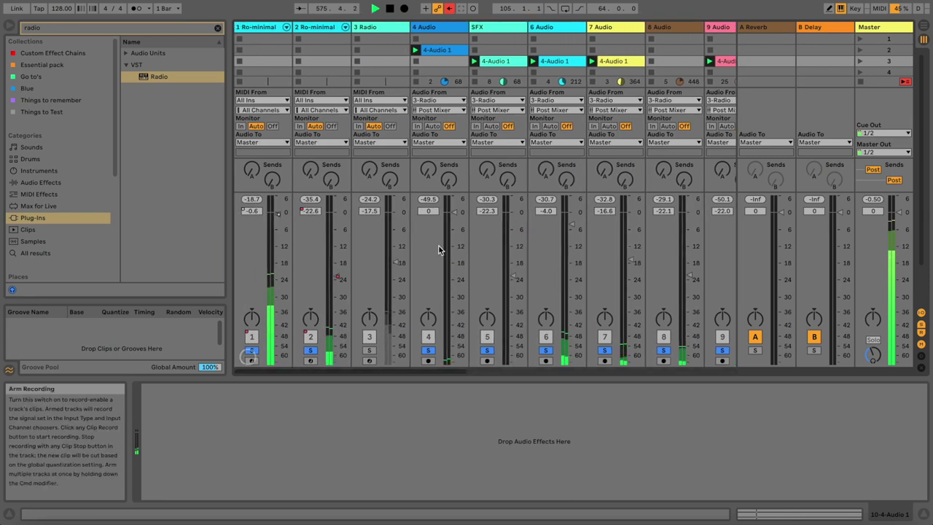
pyautogui.moveTo(449, 372); pyautogui.dragTo(512, 371)
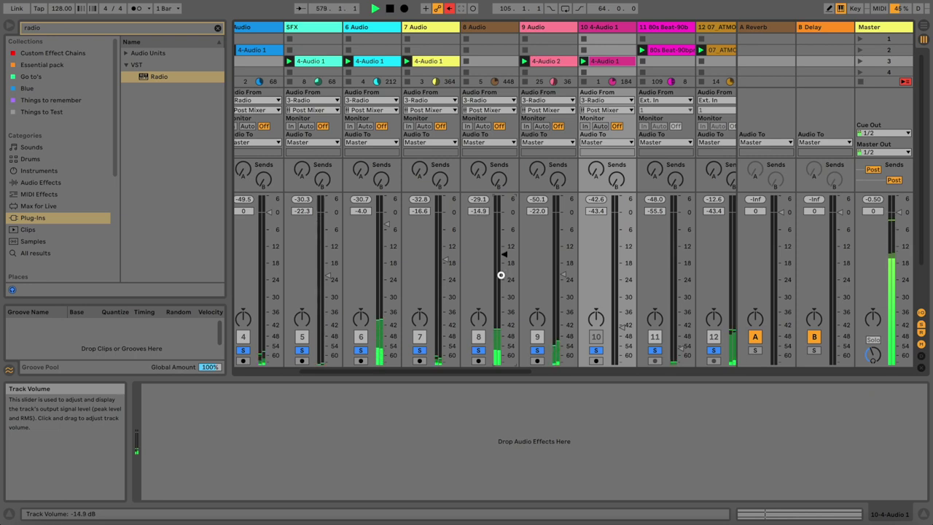
pyautogui.scroll(2, 501, 274)
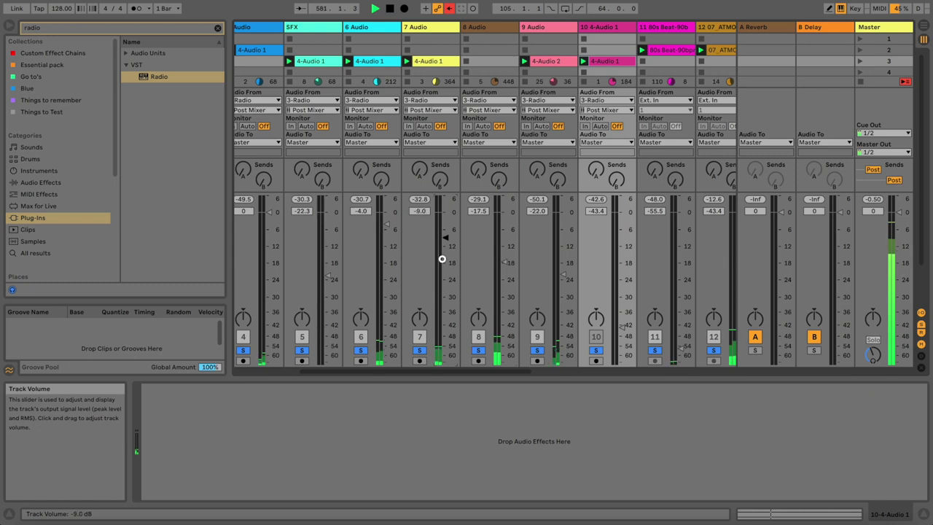
pyautogui.scroll(-5, 441, 259)
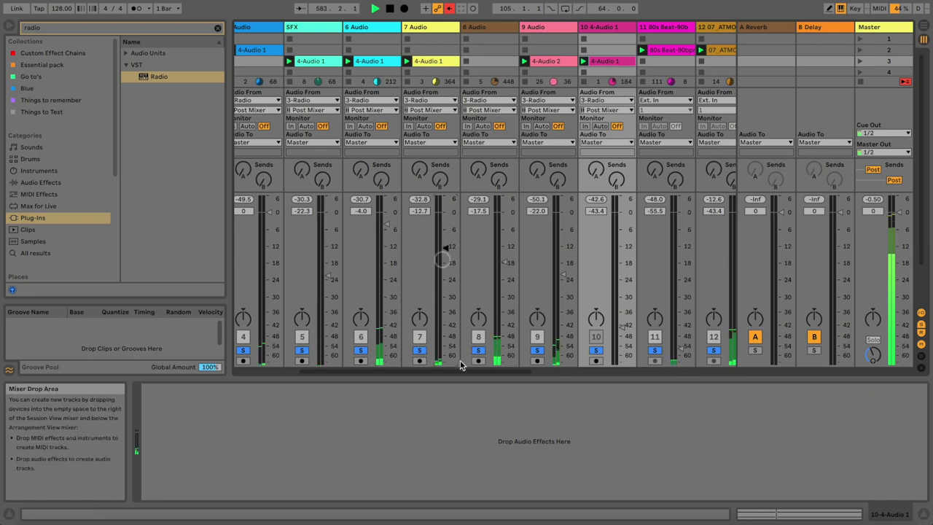
# Step: Take the first Ro-minimal track out of the solo group
pyautogui.moveTo(448, 372); pyautogui.dragTo(382, 372)
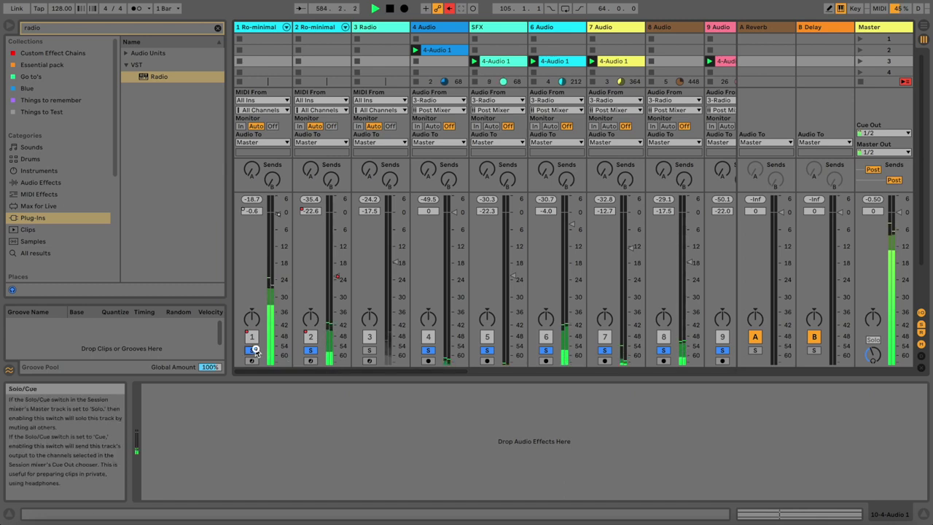
pyautogui.click(251, 350)
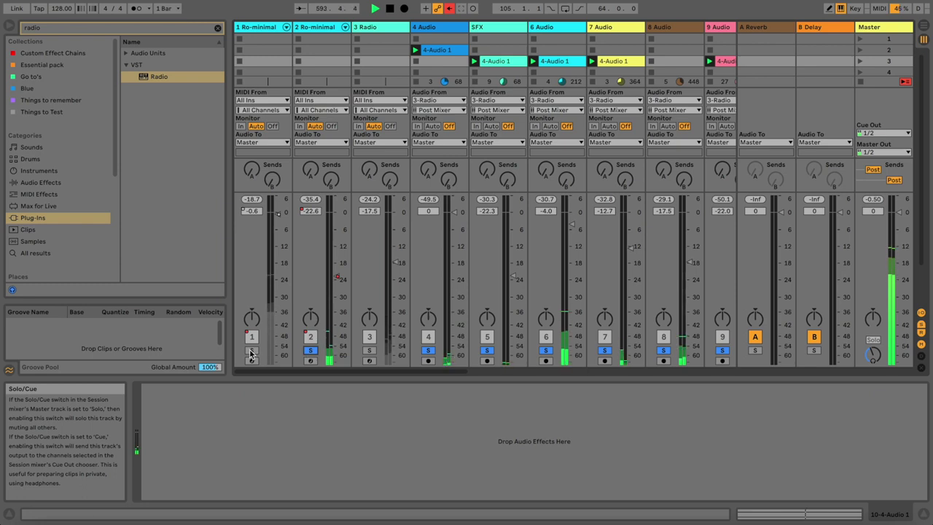
# Step: Duplicate the first Ro-minimal track and solo the Ro Clap chain inside the copy
pyautogui.click(256, 28)
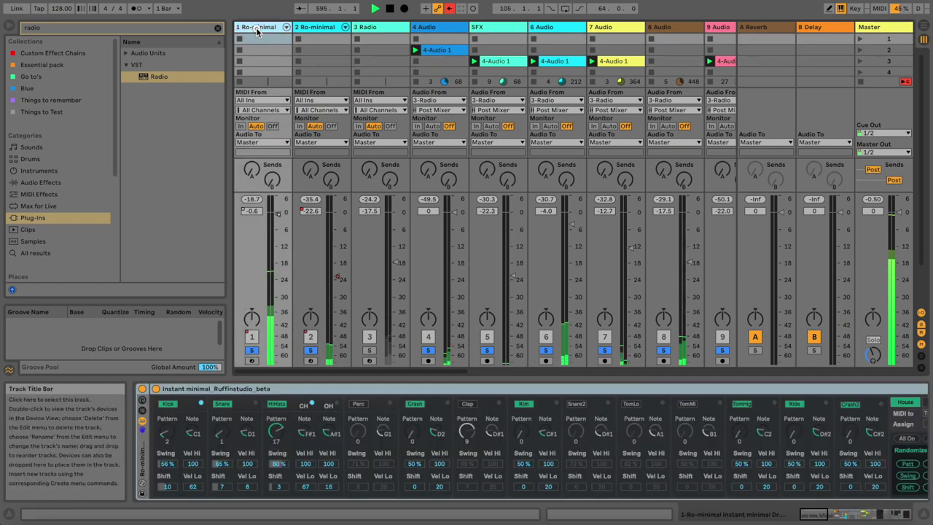
pyautogui.press('super+d')
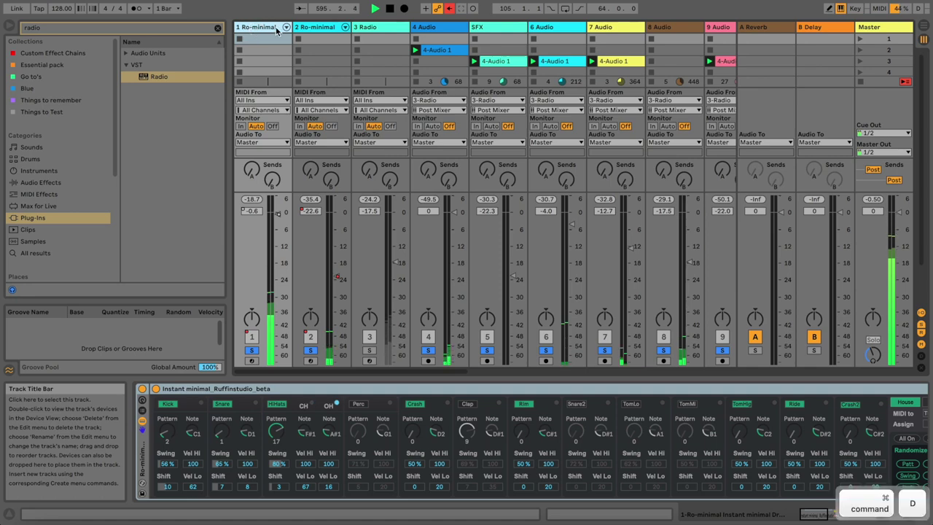
pyautogui.press('super+d')
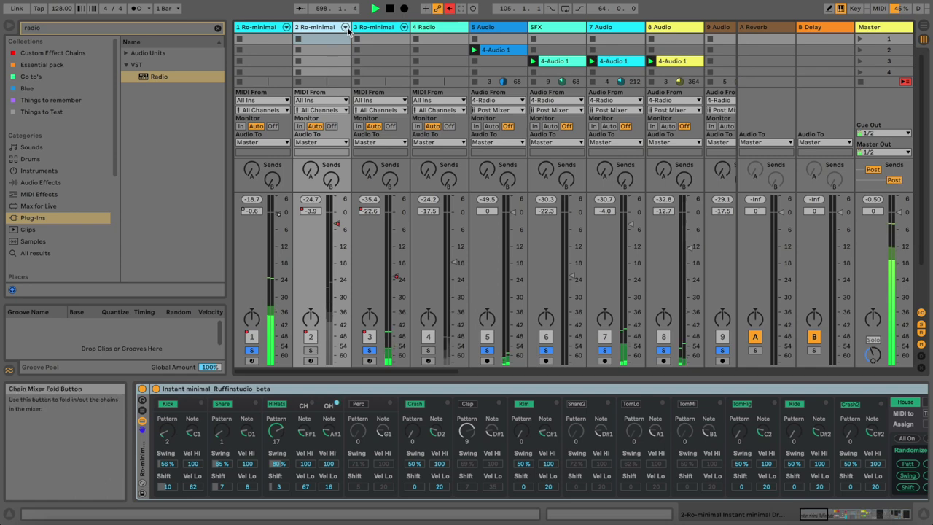
pyautogui.click(404, 27)
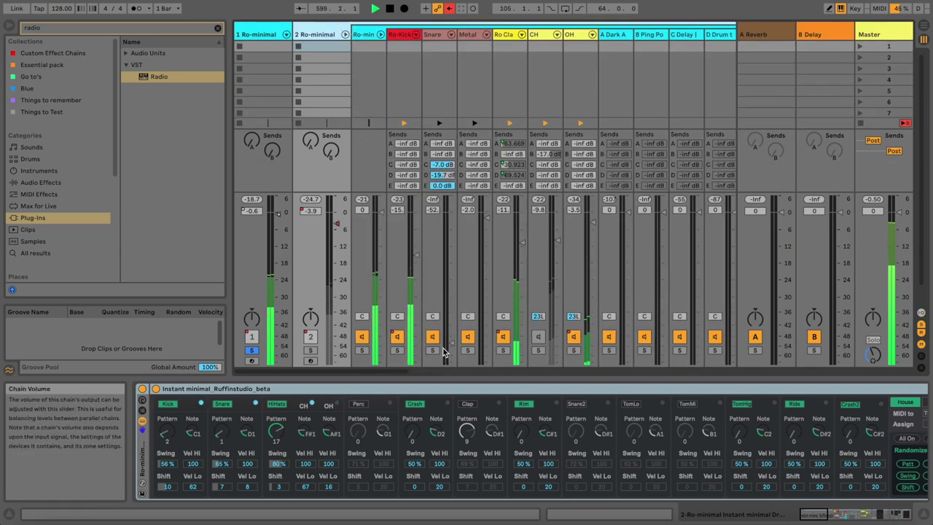
pyautogui.click(502, 350)
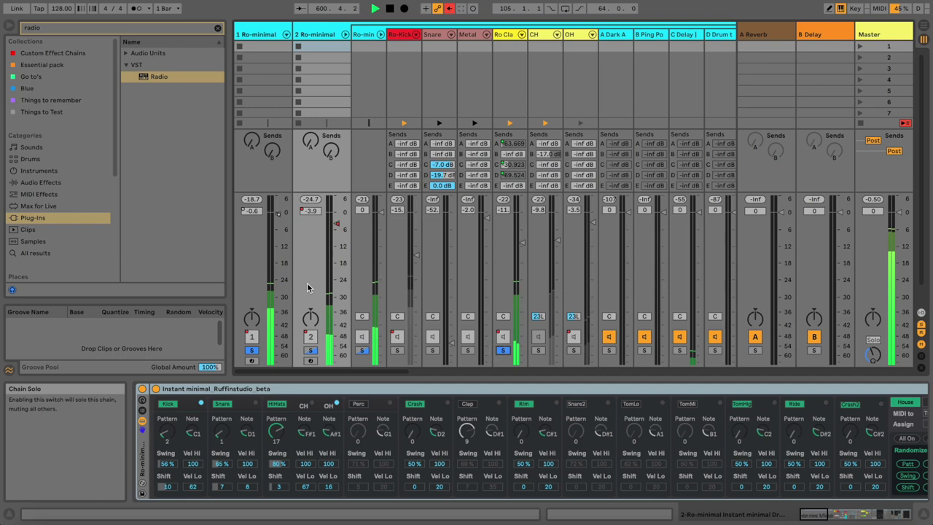
# Step: Copy the DS Tantra 2 device from the Radio track onto the duplicated second Ro-minimal track
pyautogui.click(324, 35)
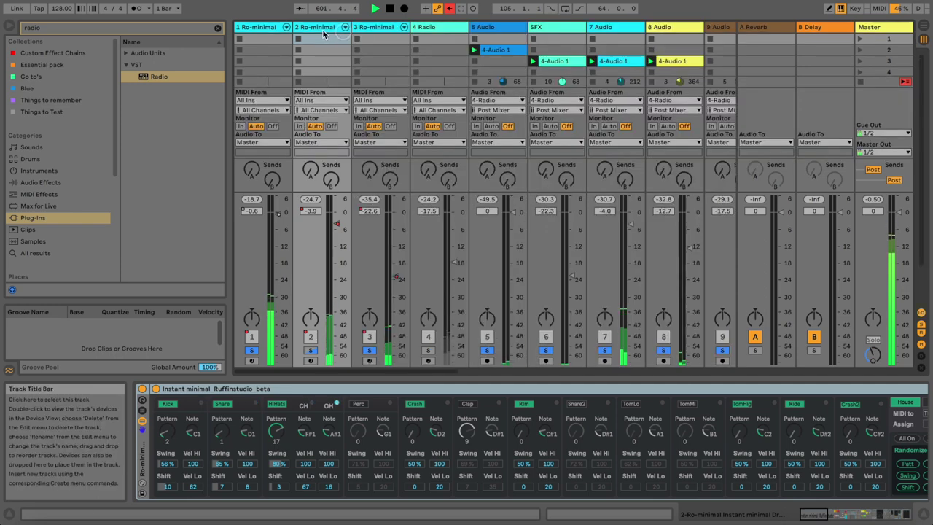
pyautogui.click(427, 34)
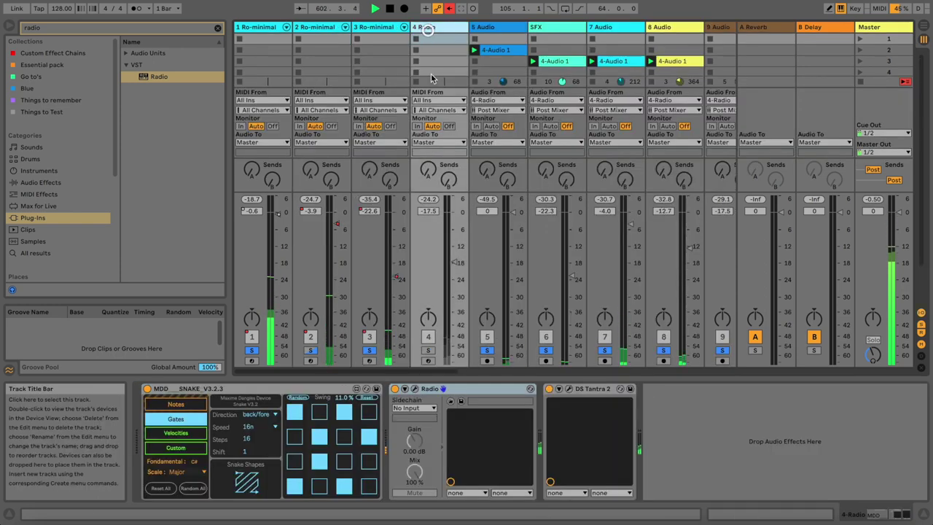
pyautogui.click(576, 390)
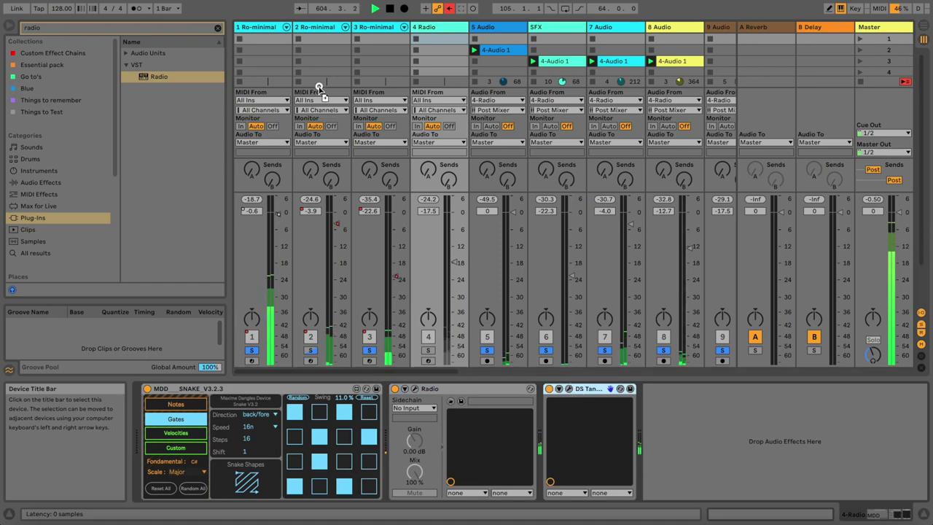
pyautogui.click(336, 41)
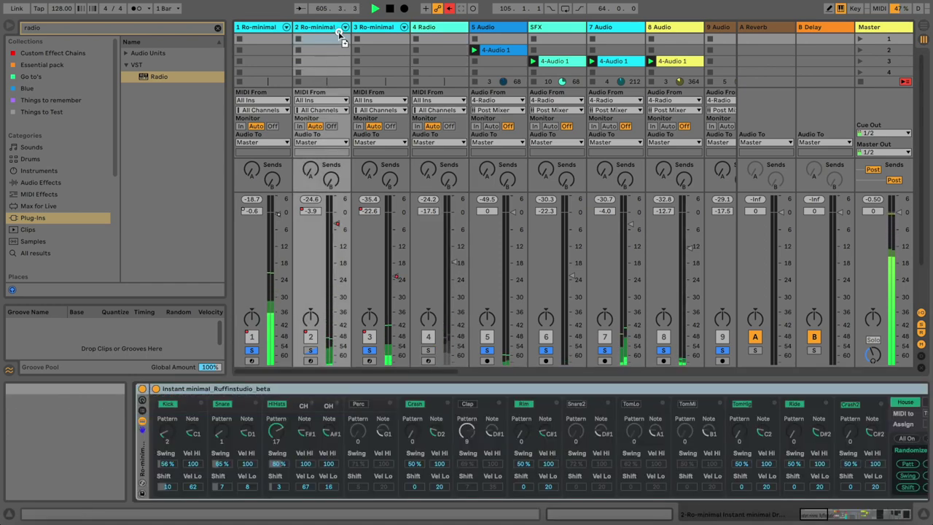
pyautogui.click(341, 29)
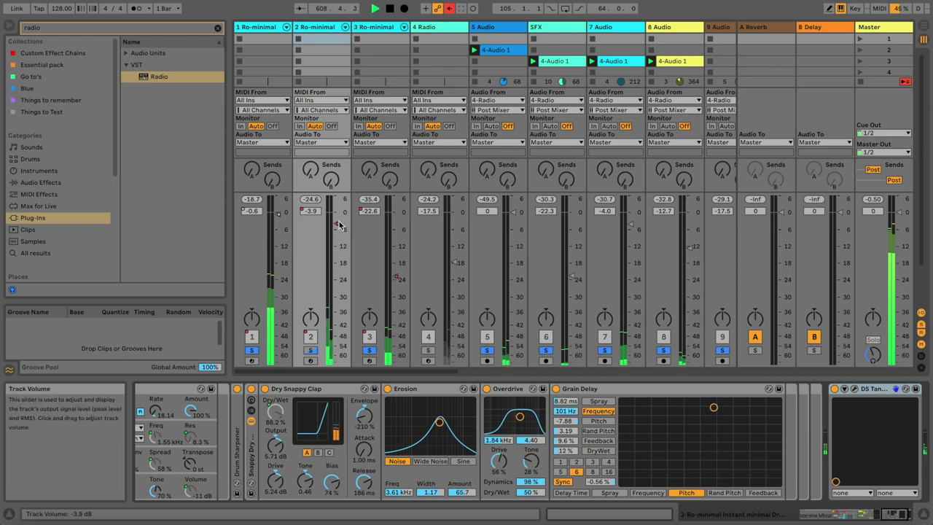
# Step: Move DS Tantra 2 from the end of the second Ro-minimal track into its Ro Clap chain
pyautogui.click(345, 29)
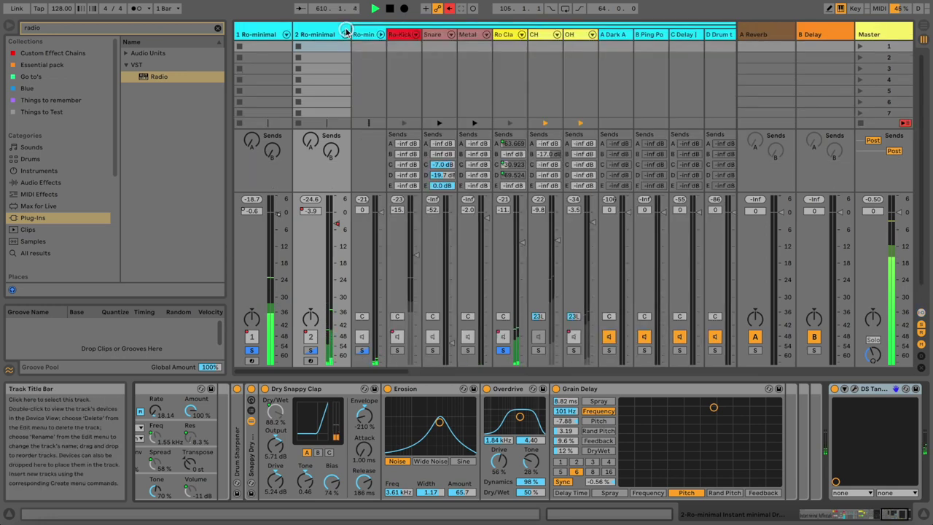
pyautogui.click(879, 391)
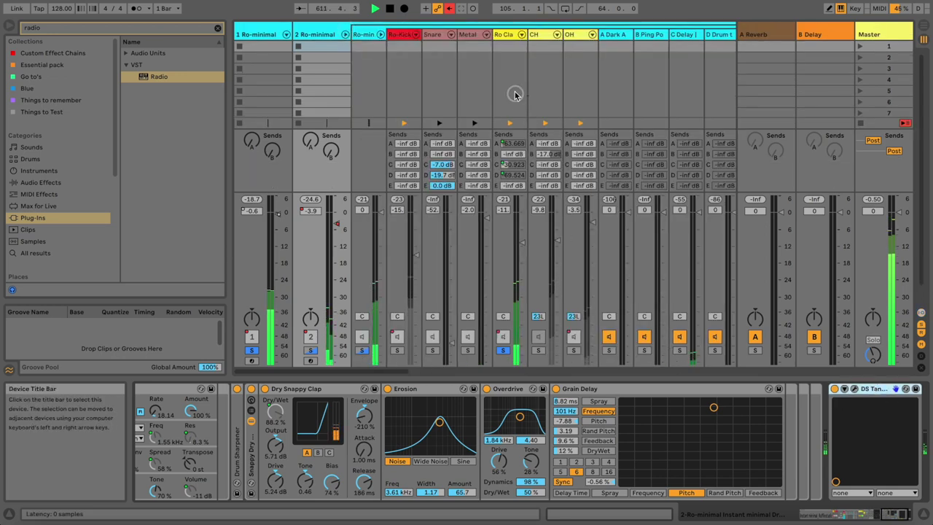
pyautogui.click(512, 62)
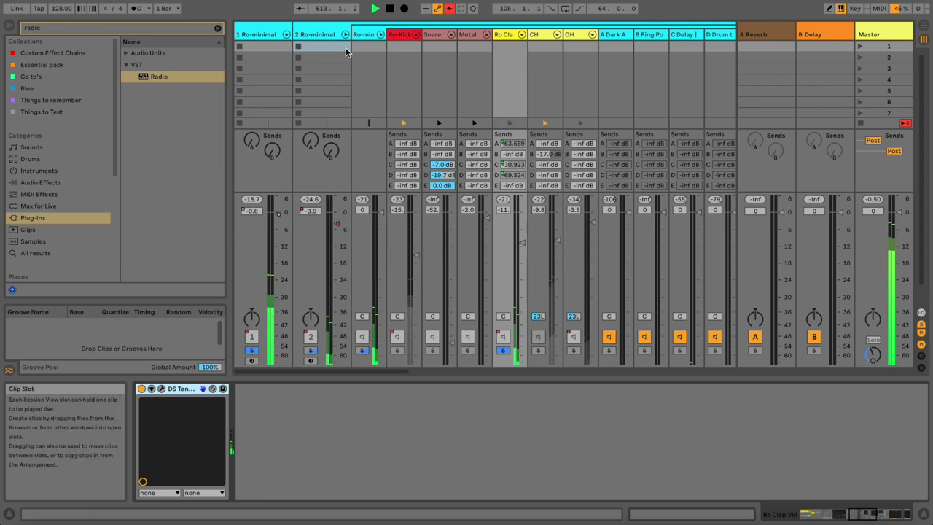
# Step: Lower the second Ro-minimal track's volume to -20.6 dB
pyautogui.click(345, 34)
pyautogui.click(345, 34)
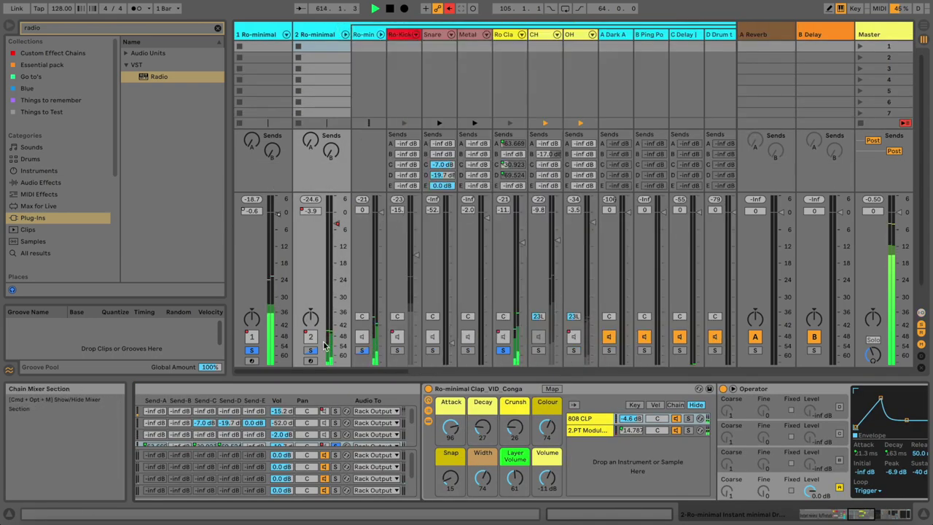
pyautogui.click(346, 34)
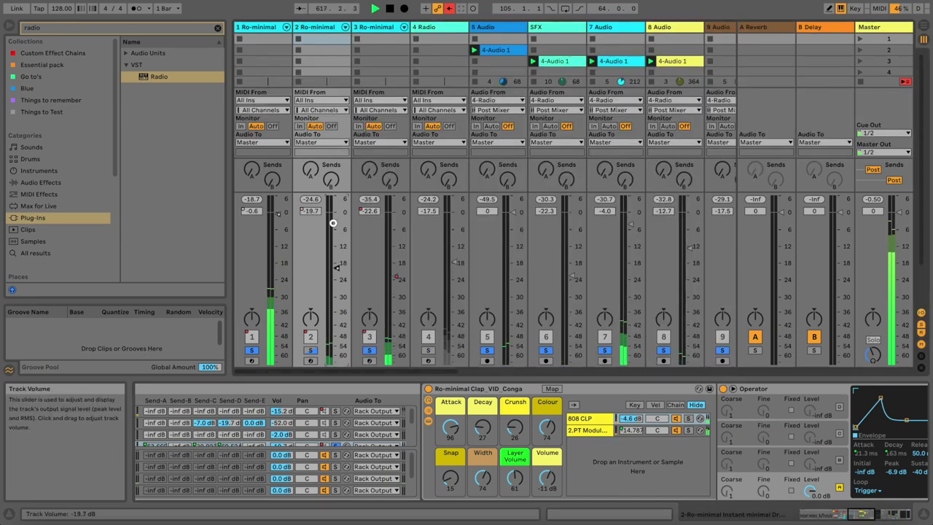
# Step: In the Ro Clap chain's Conga rack, set Decay to 97, Crunsh to 39 and Snap to 16, and rebalance the Layer Volume
pyautogui.click(345, 27)
pyautogui.click(508, 35)
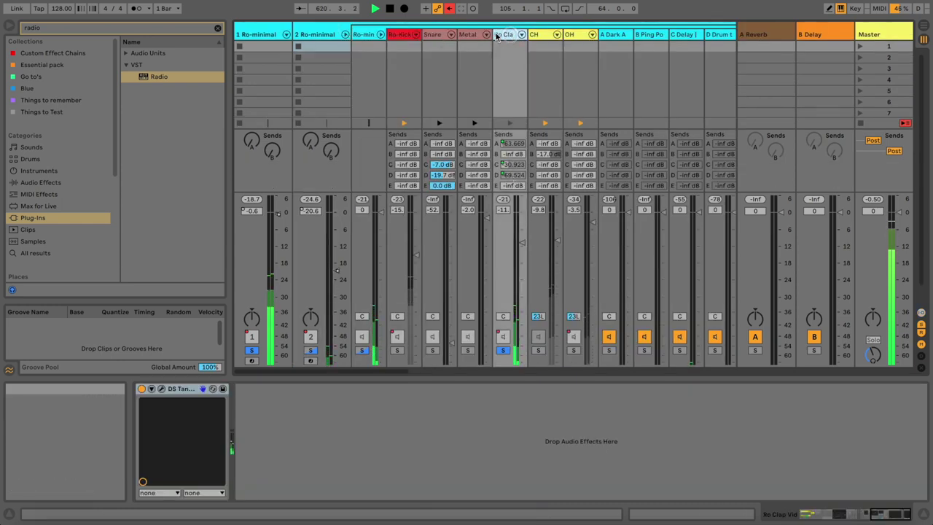
pyautogui.click(321, 34)
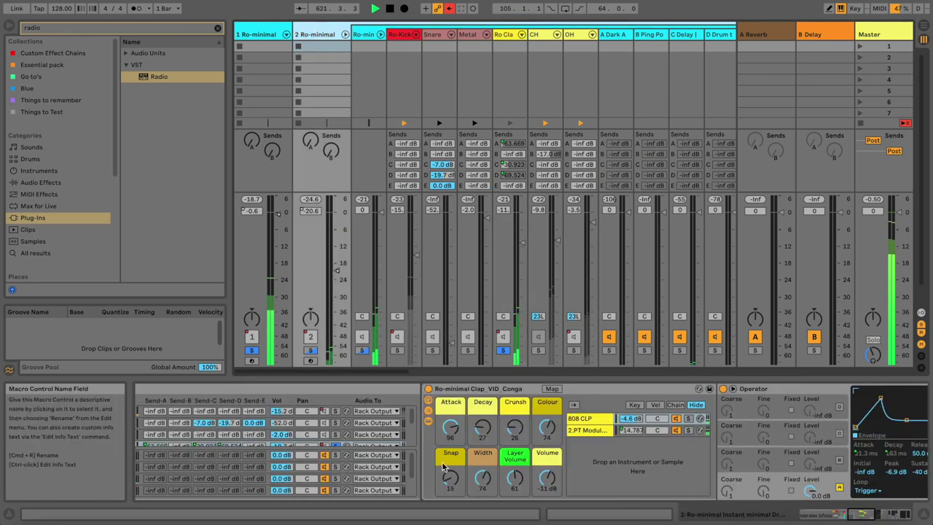
pyautogui.moveTo(450, 477); pyautogui.dragTo(449, 438)
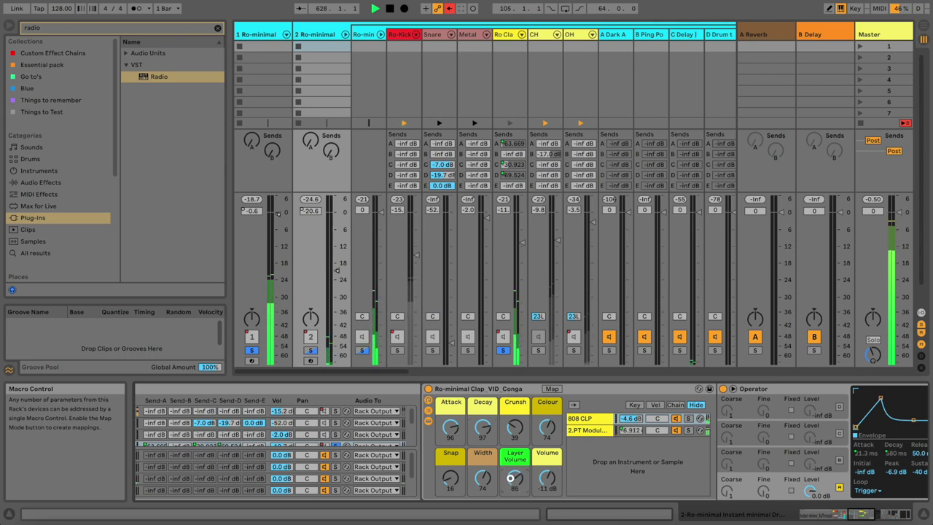
pyautogui.click(503, 34)
pyautogui.click(317, 34)
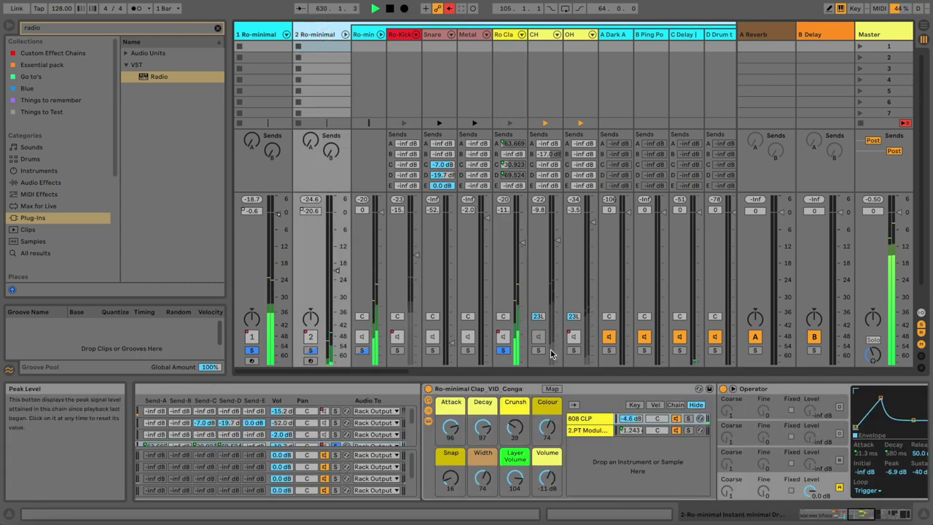
pyautogui.moveTo(553, 423); pyautogui.dragTo(551, 423)
pyautogui.moveTo(515, 478); pyautogui.dragTo(515, 488)
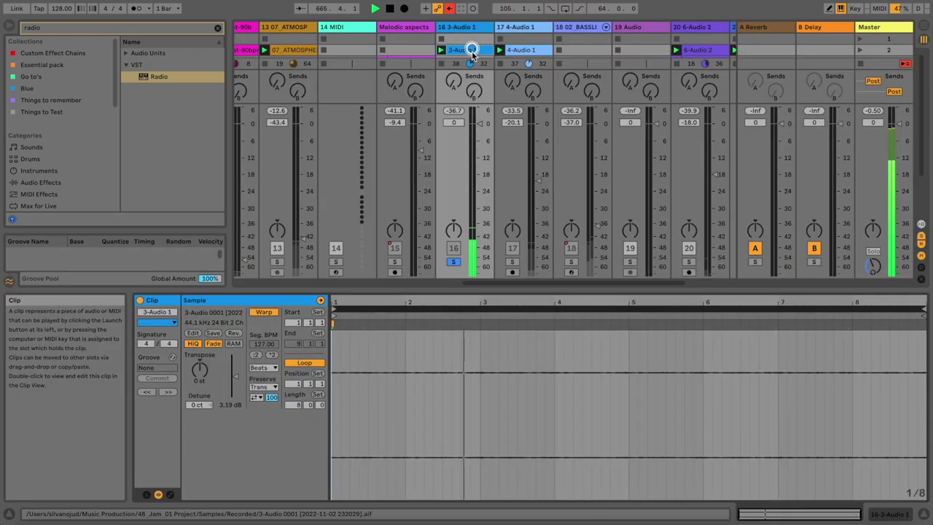
# Step: Try out tracks 17 4-Audio 1 and 18 02_BASSLI one after the other in the solo group
pyautogui.click(511, 262)
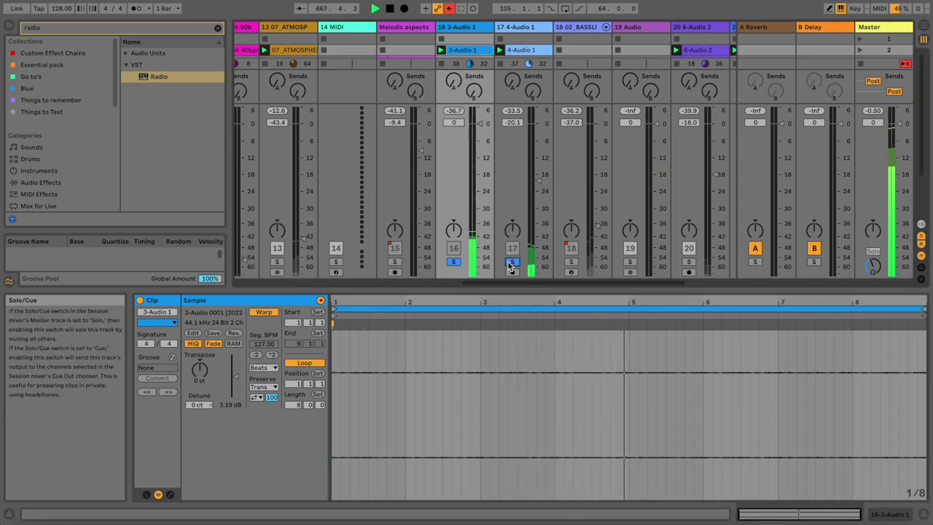
pyautogui.click(512, 262)
pyautogui.click(571, 262)
pyautogui.click(571, 262)
# Step: Add track 20 6-Audio 2 to the soloed tracks and return to the first tracks in the mixer
pyautogui.click(687, 262)
pyautogui.moveTo(590, 283); pyautogui.dragTo(635, 282)
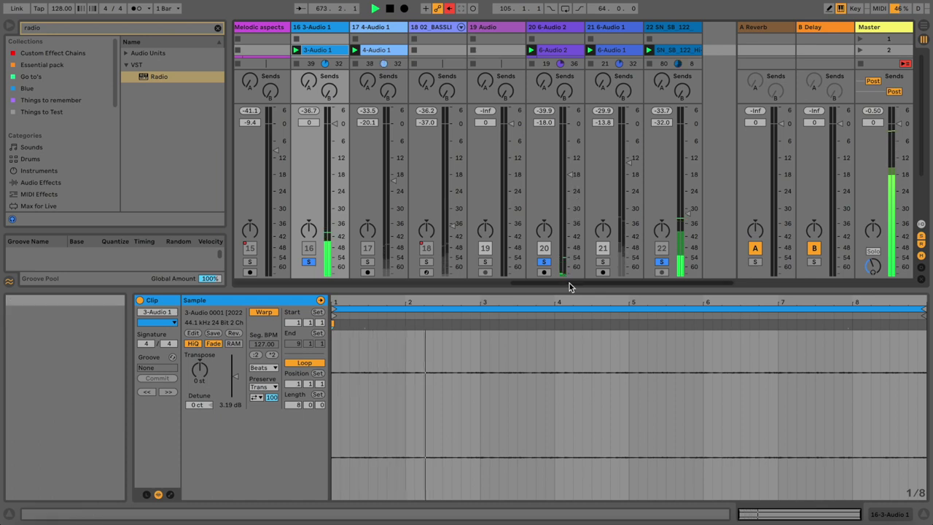
pyautogui.moveTo(569, 282); pyautogui.dragTo(226, 251)
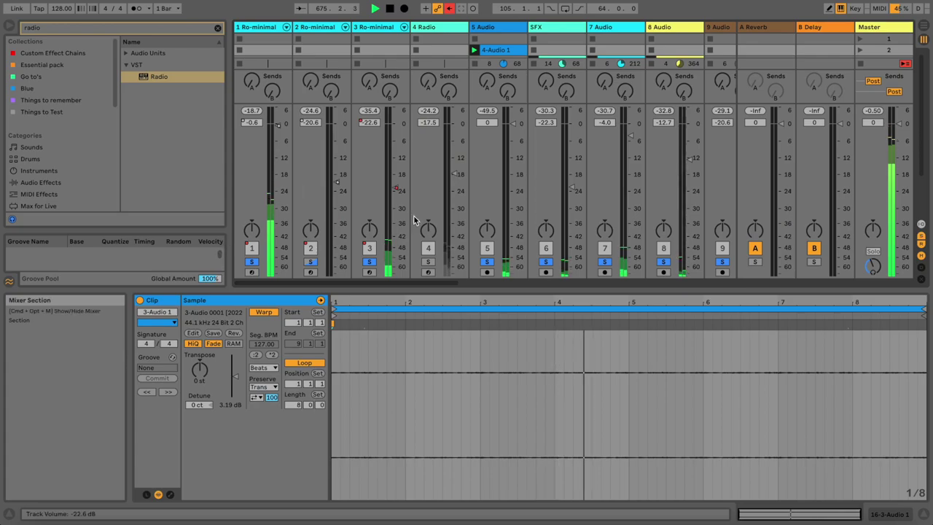